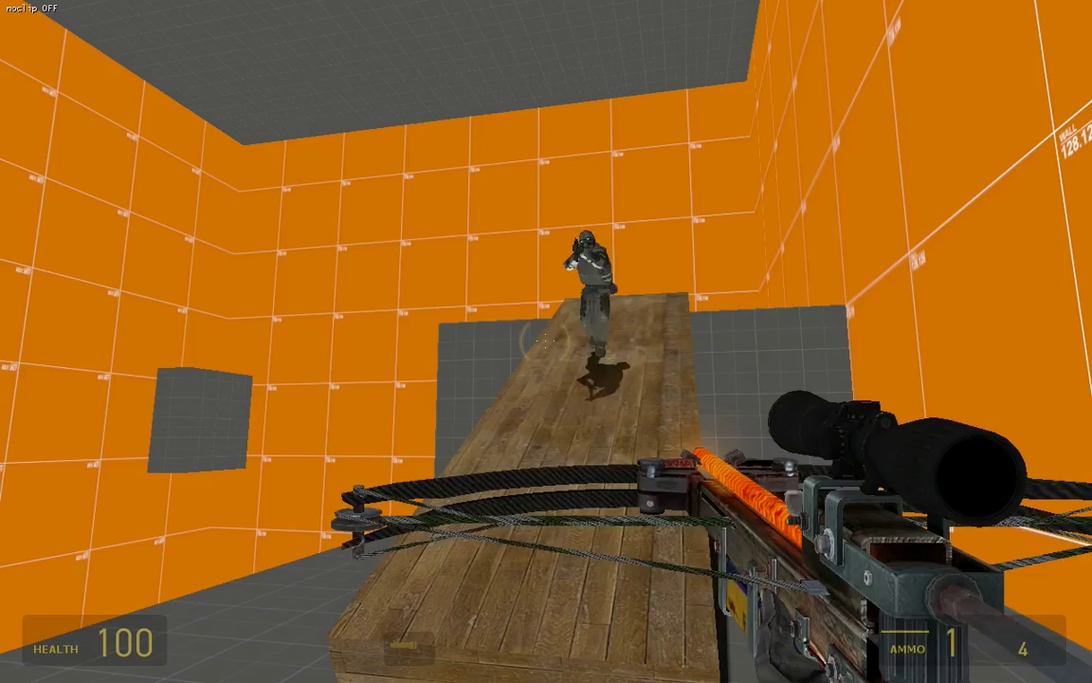
key(a)
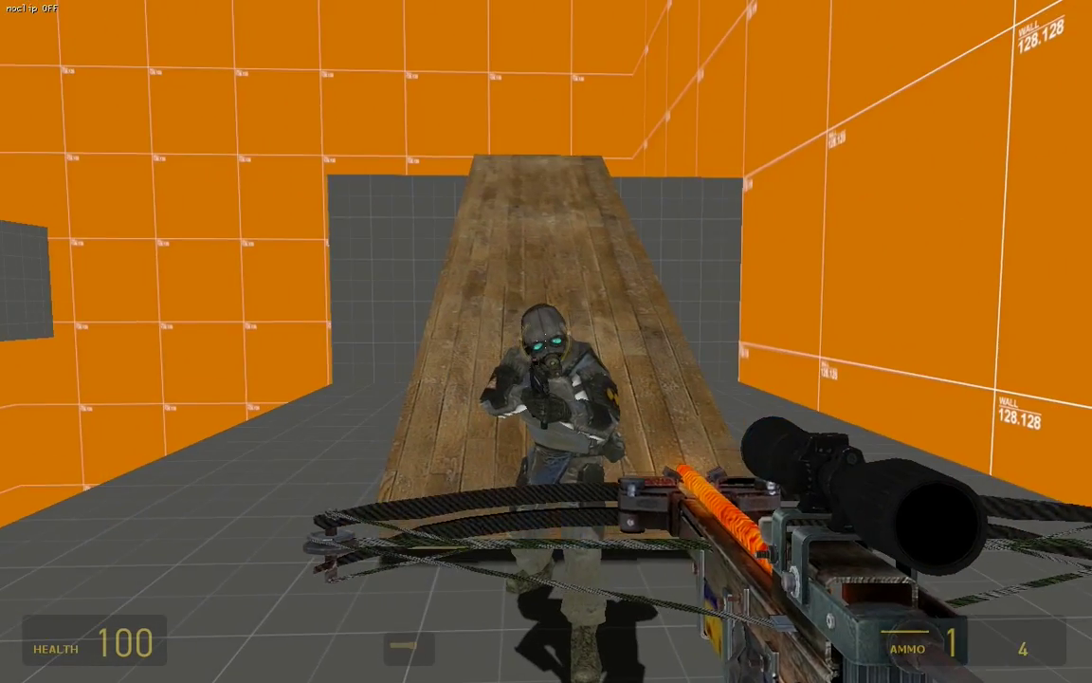
click(546, 342)
key(shift+w)
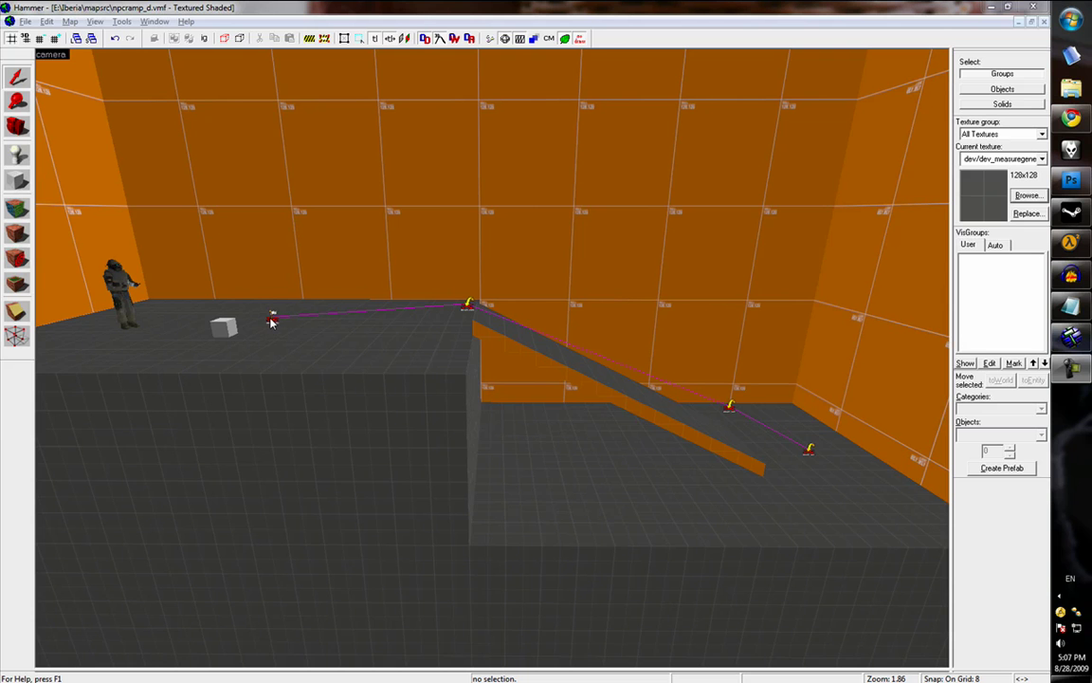
Inspect the soldier, the linked assault markers along its path and the ramp brush one after another
click(218, 6)
click(113, 272)
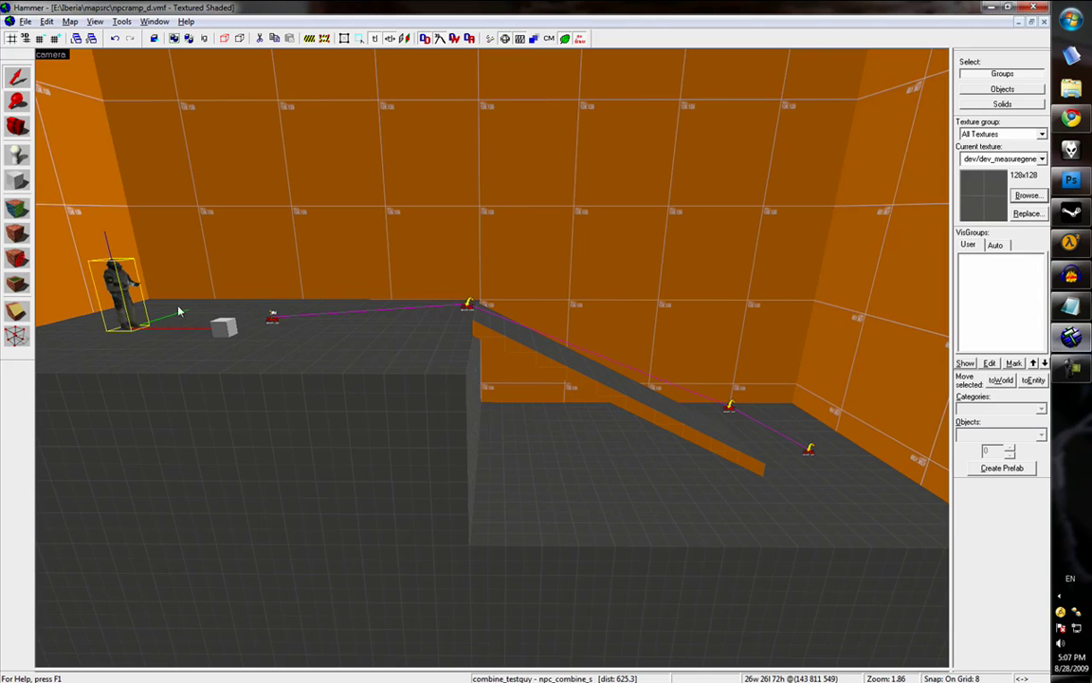
click(273, 322)
click(468, 305)
click(730, 408)
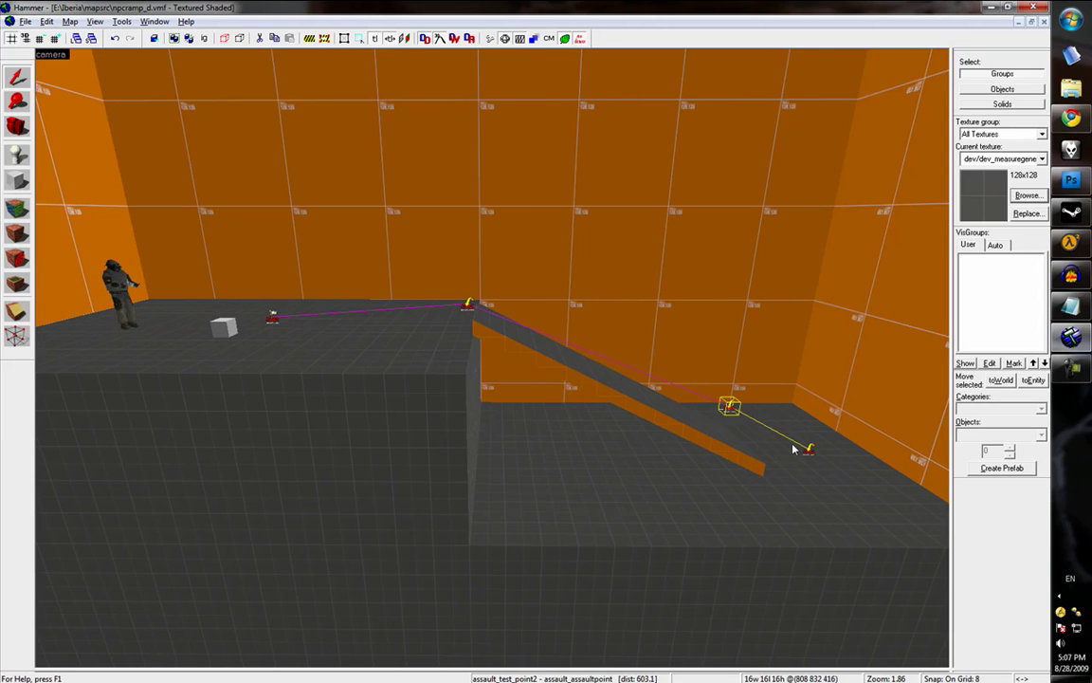
click(807, 451)
click(708, 443)
Examine the blunt lower end of the ramp and the two assault points next to it
key(z)
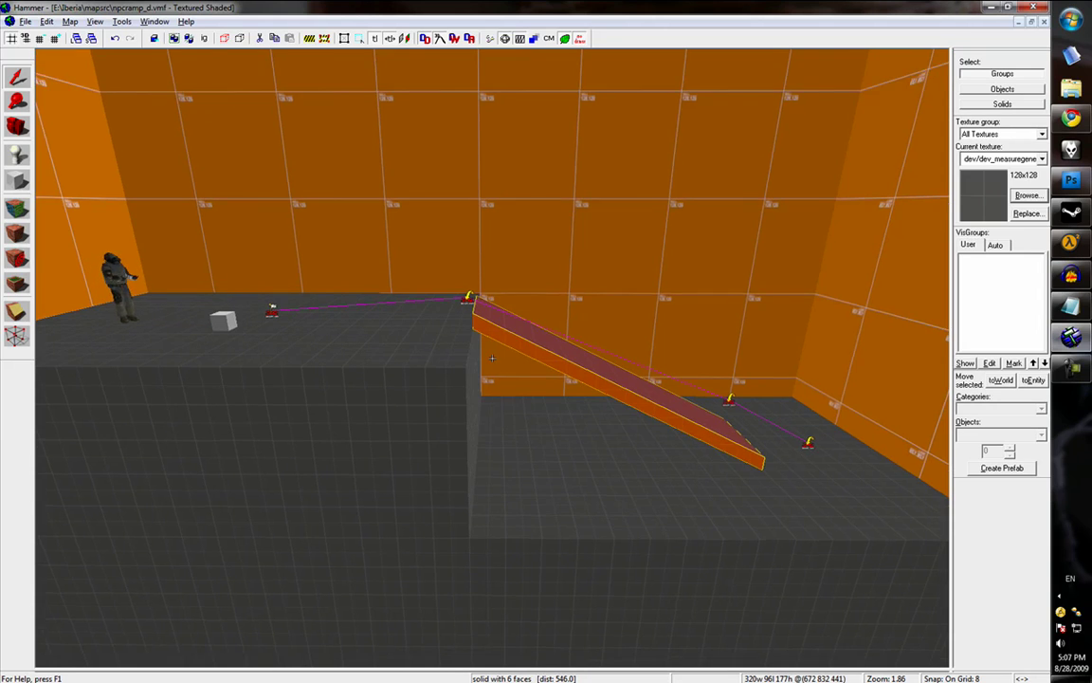
key(w)
key(d)
key(w)
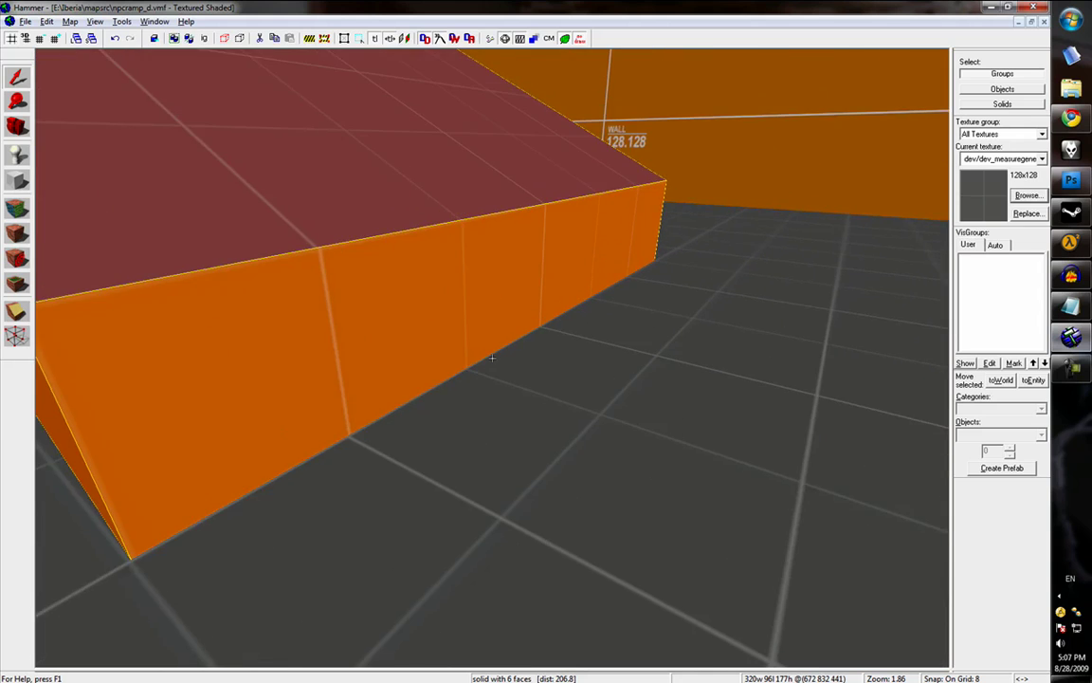
key(s)
key(z)
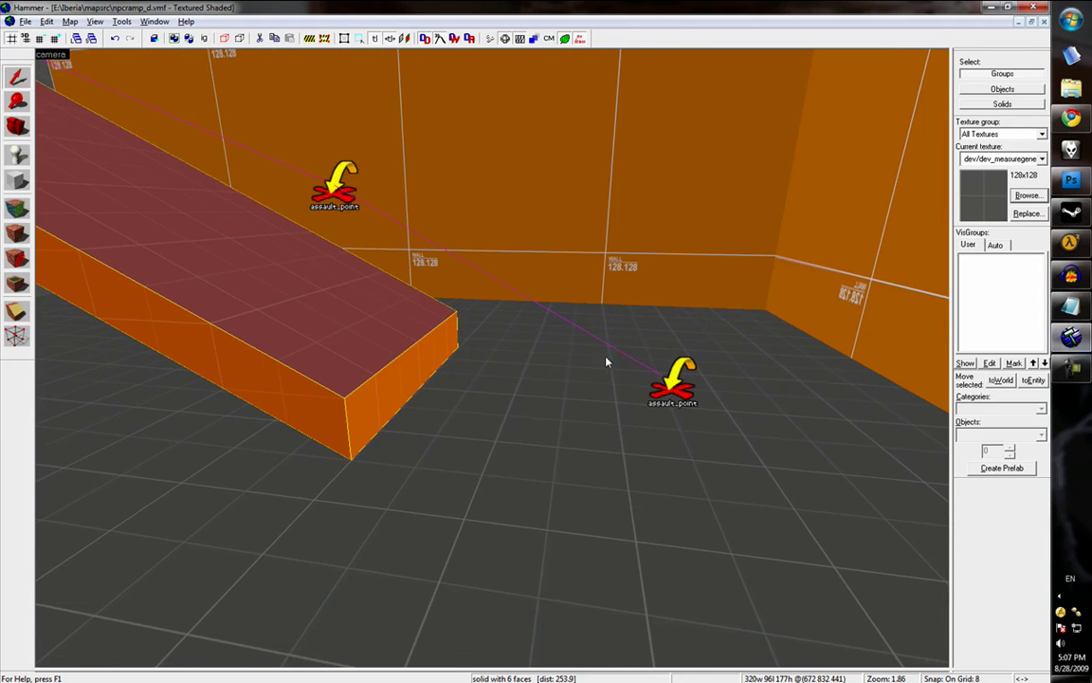
click(338, 201)
click(673, 392)
click(344, 196)
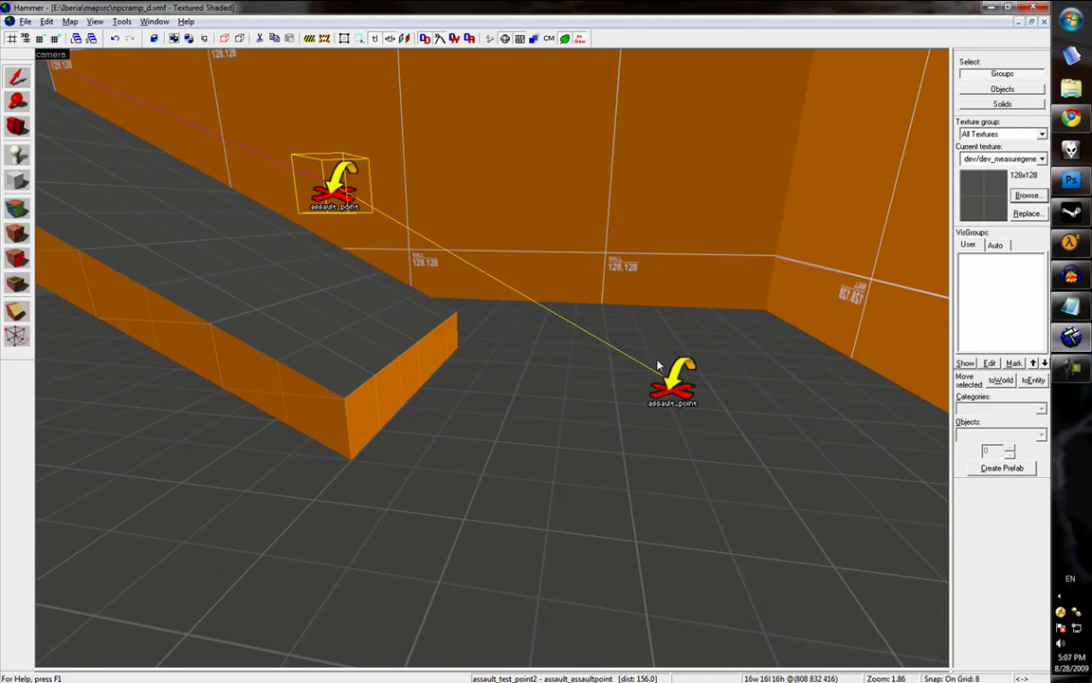
click(687, 390)
Compile the map with normal BSP, no VIS and no RAD, without running the game
click(488, 41)
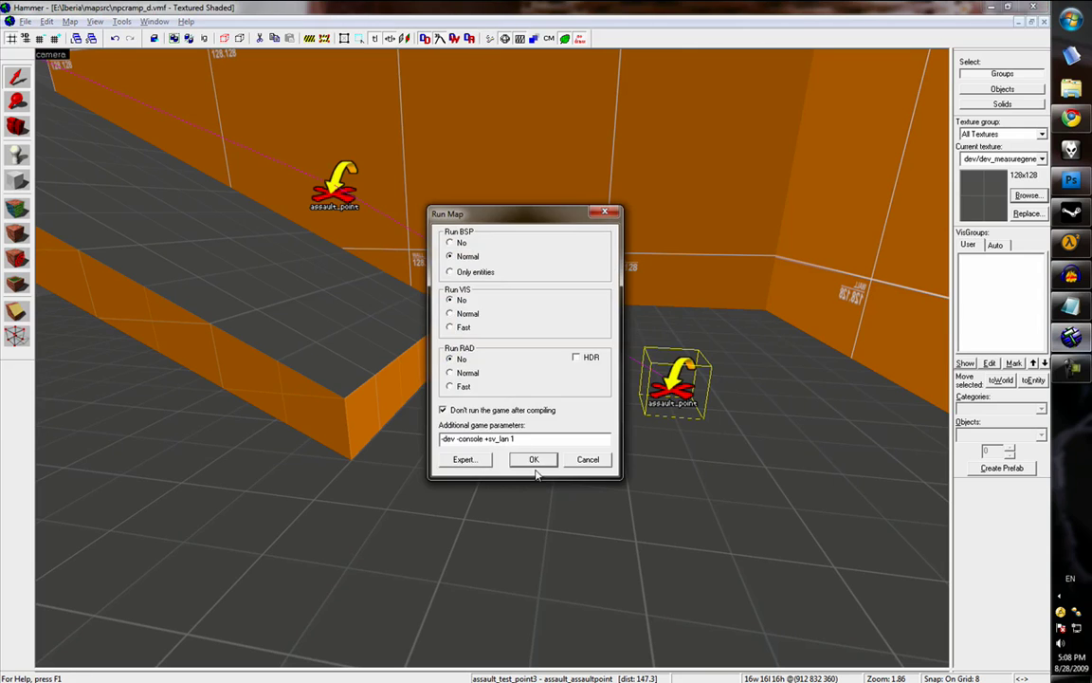
click(543, 461)
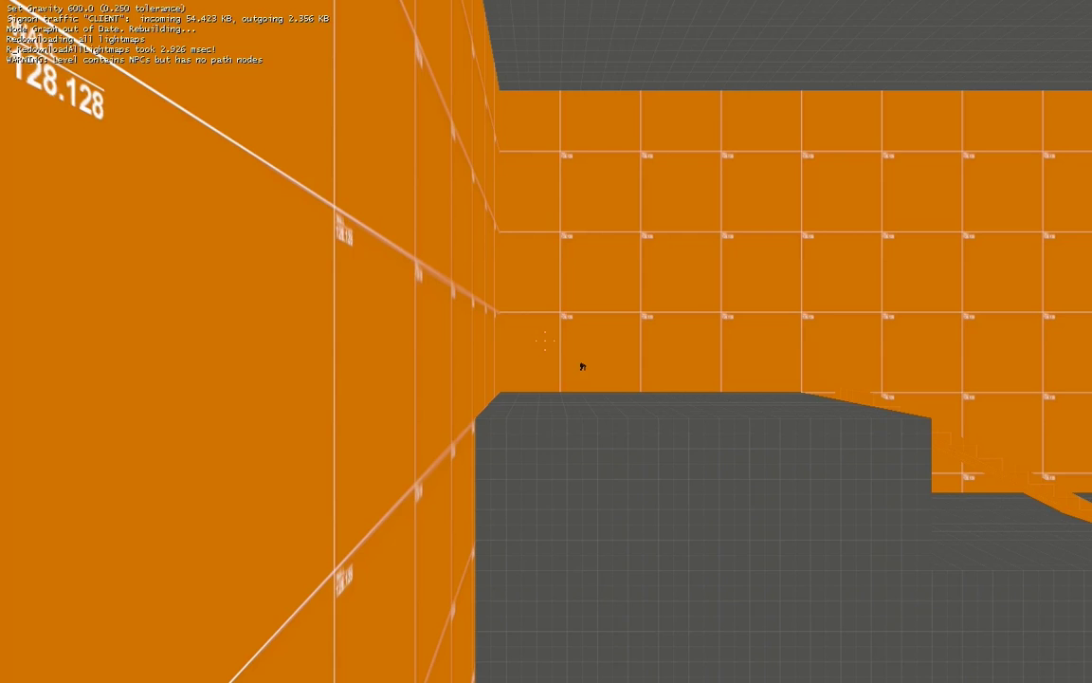
Fly to the ramp in the running game and examine the soldier at its lower edge from close up
key(w)
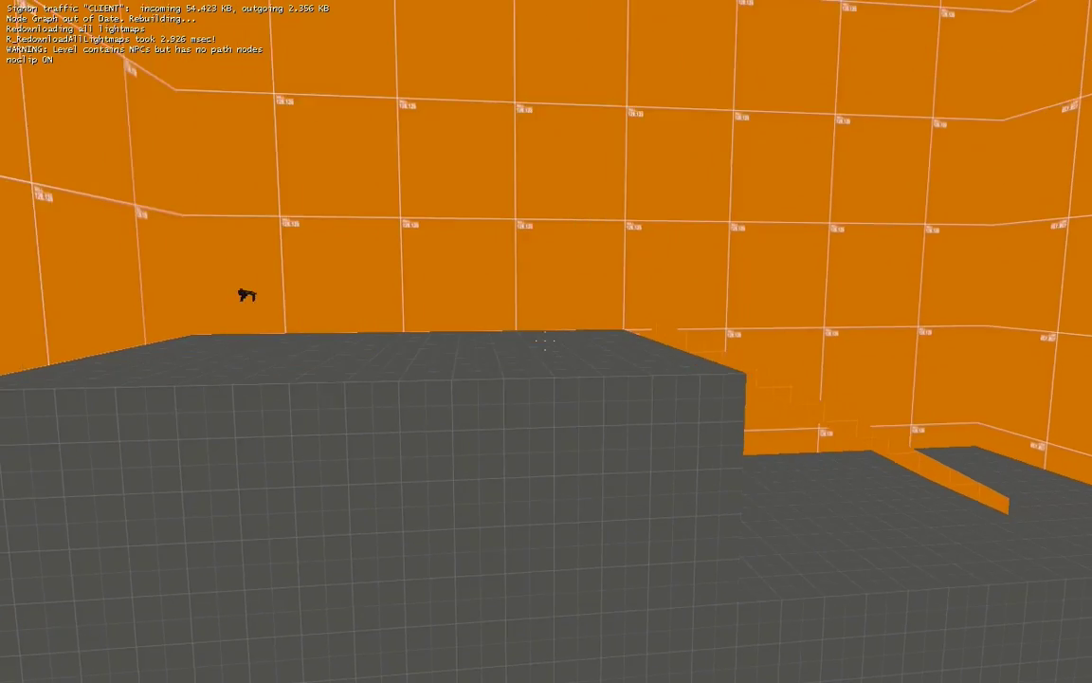
key(d)
key(a)
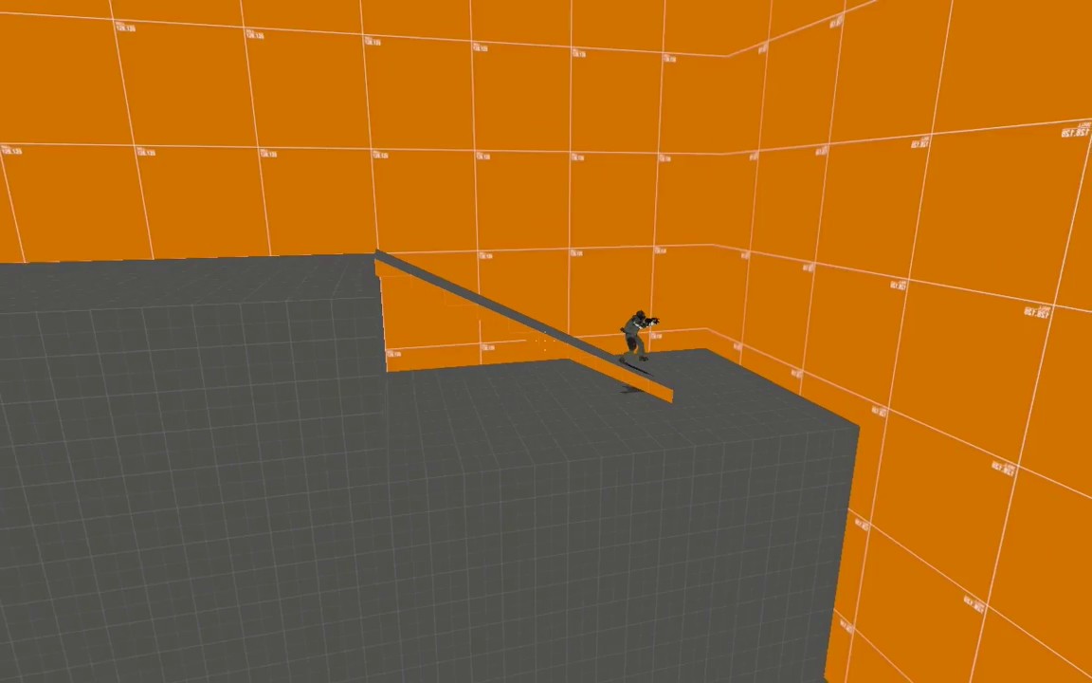
key(w)
key(d)
key(v)
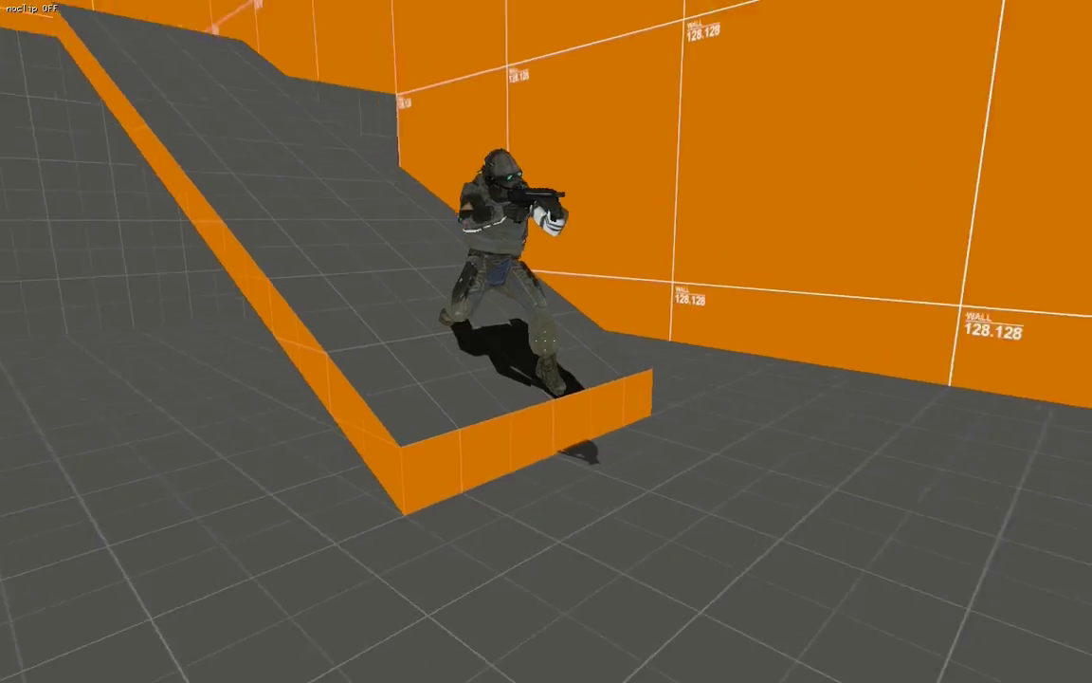
key(w)
key(a)
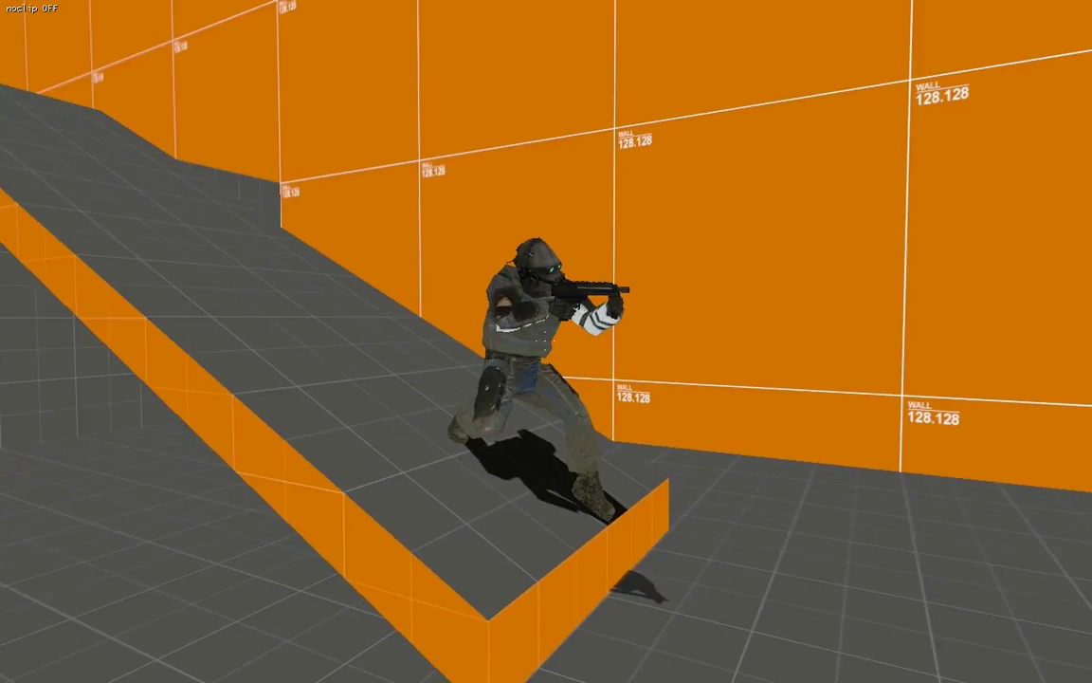
key(w)
key(d)
key(d)
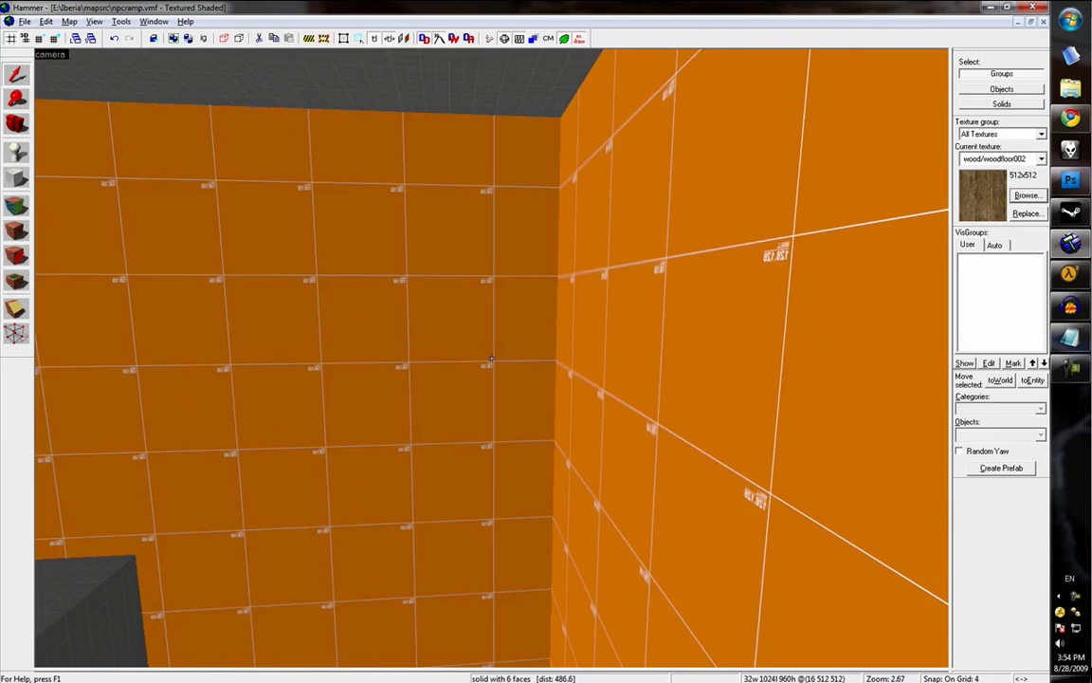
Clear the selection in the npcramp map and look over the raised platform and the lower floor
key(z)
click(491, 358)
key(z)
key(w)
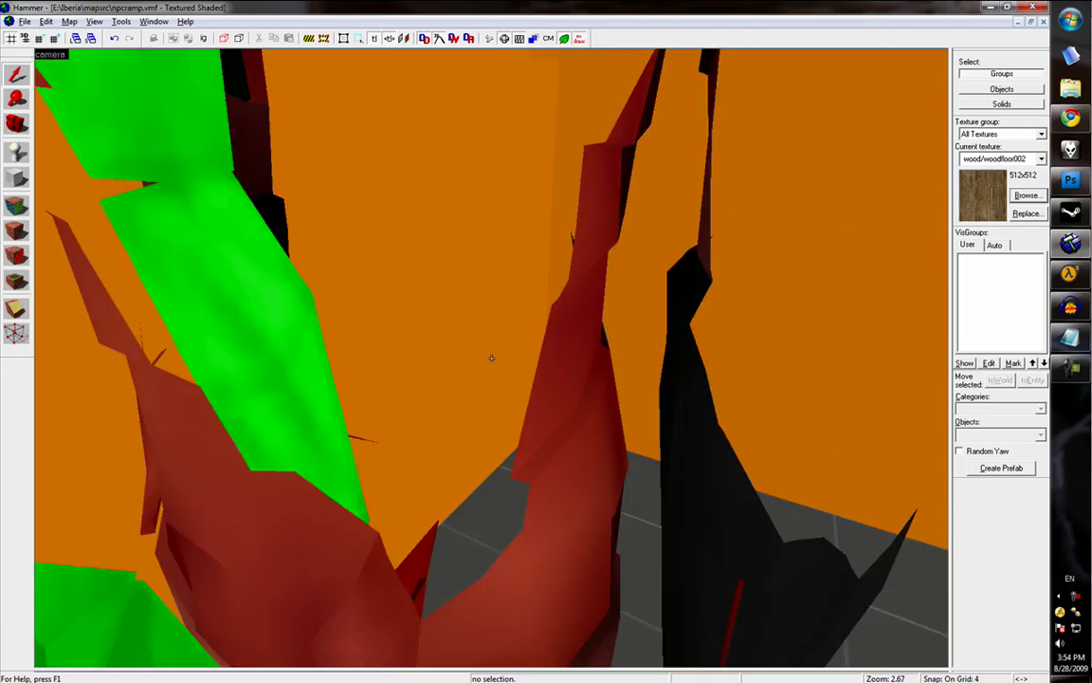
key(s)
key(a)
key(s)
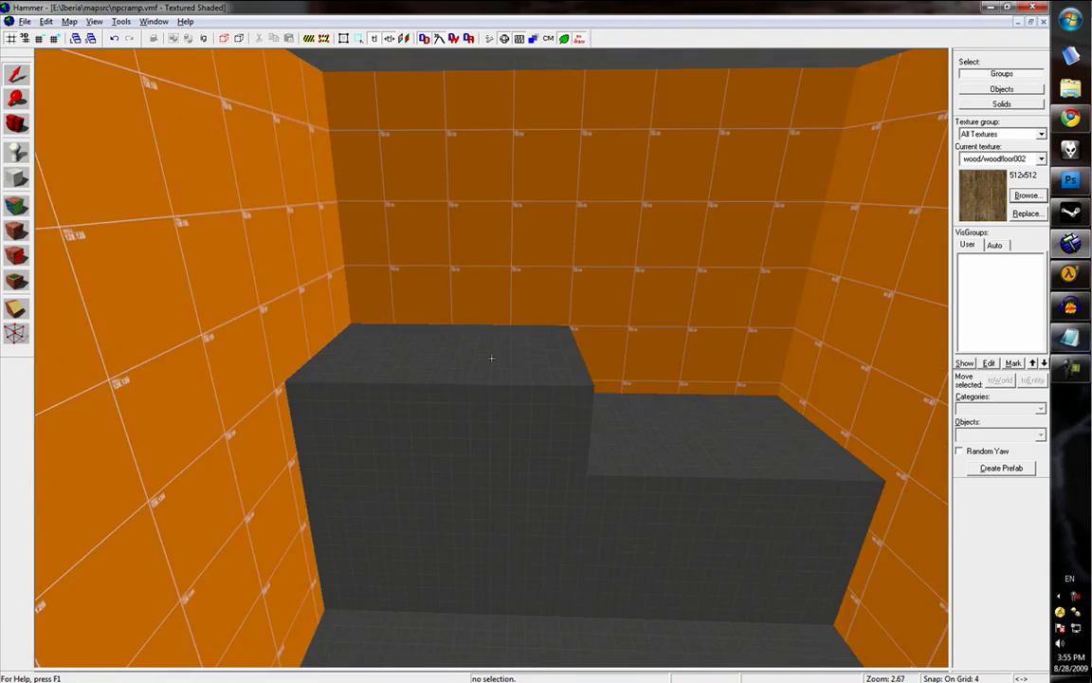
key(w)
key(s)
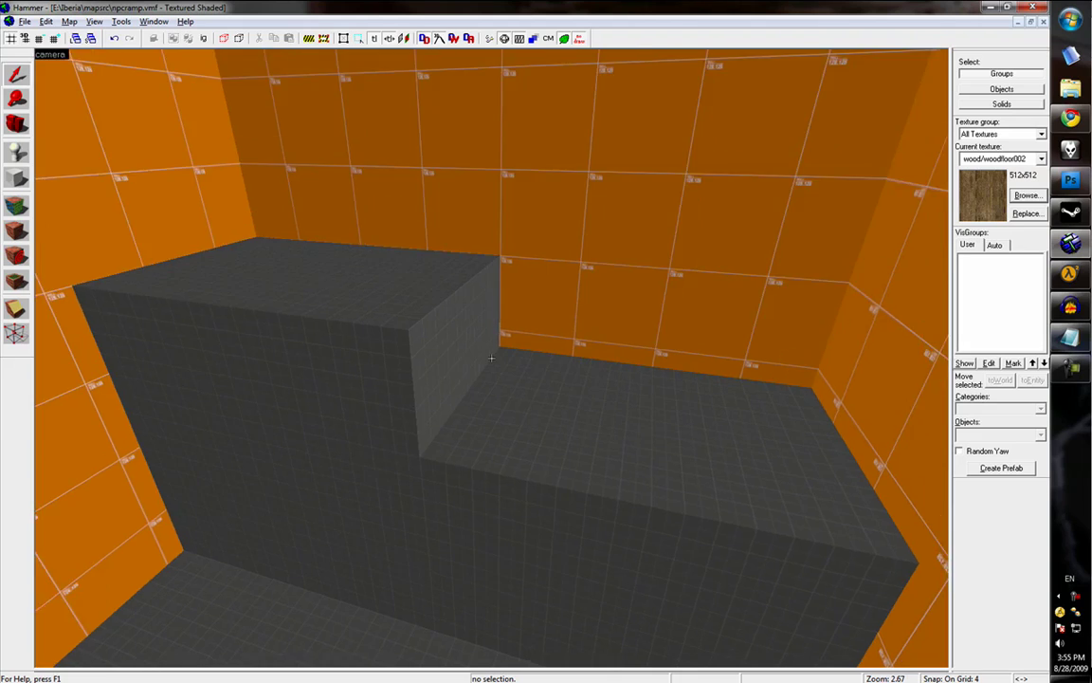
key(w)
Place an npc_combine_s entity on top of the raised platform, near its rear corner
click(16, 152)
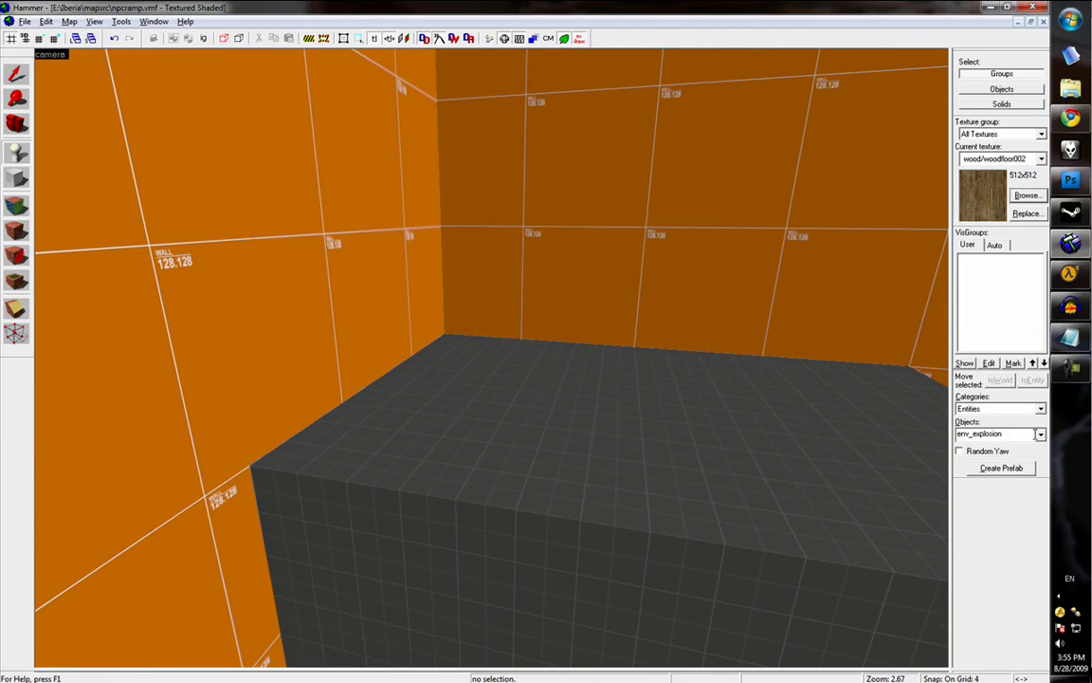
click(1042, 434)
text(combine_s)
click(1031, 446)
key(z)
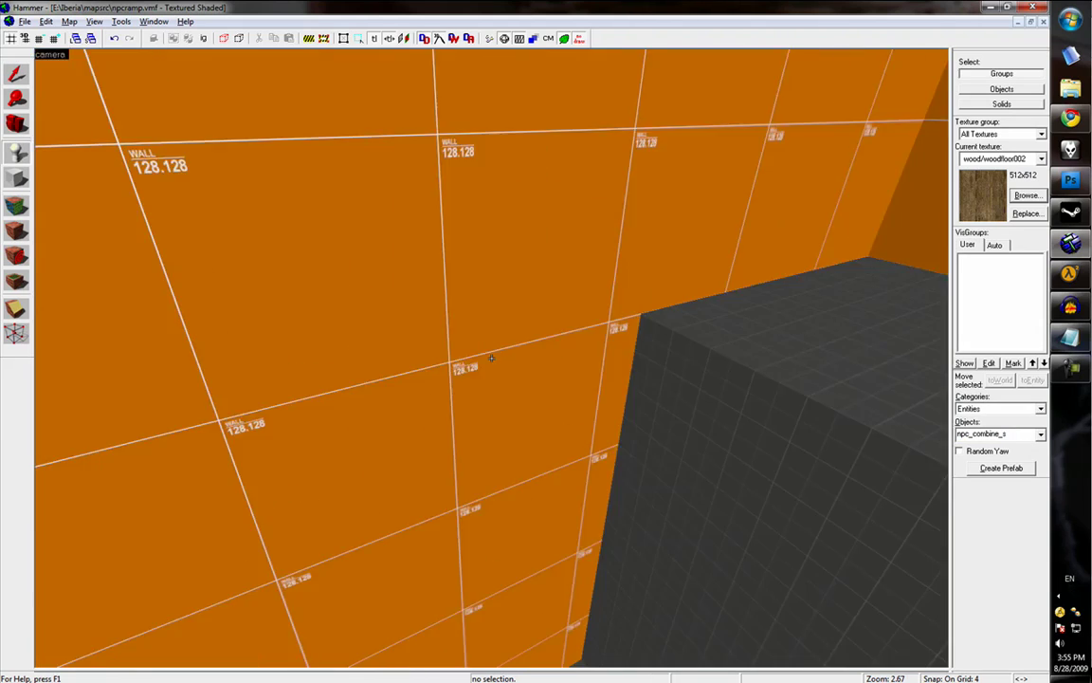
key(z)
click(355, 326)
Name the soldier entity combine_testguy and look through its remaining properties
click(16, 75)
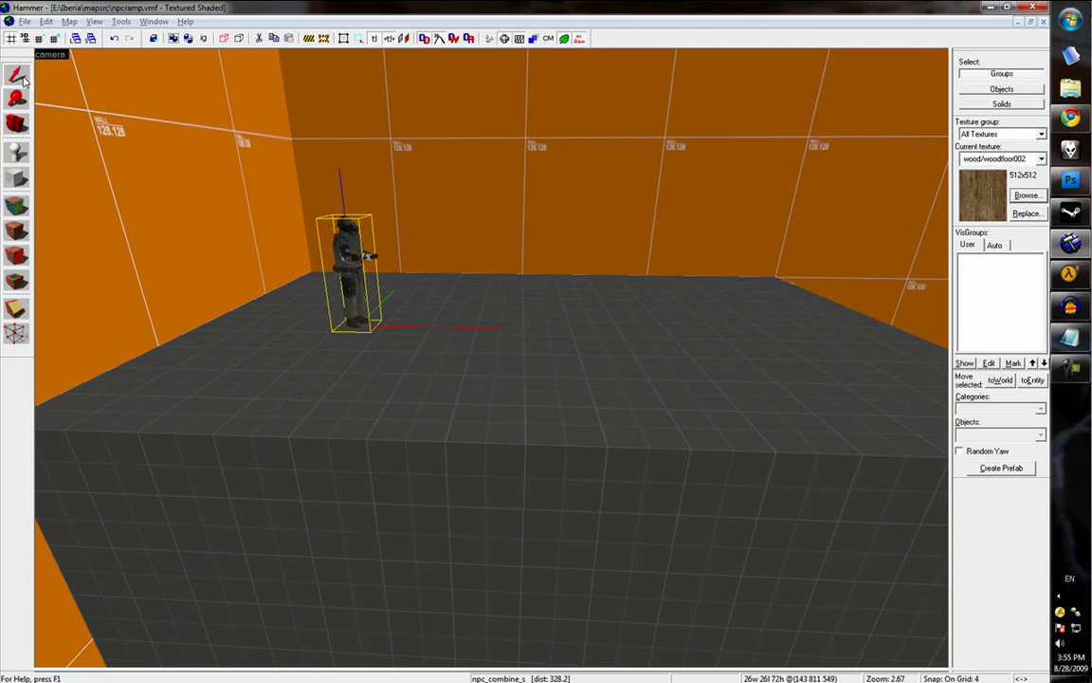
key(alt+Return)
click(738, 381)
text(combine_testguy)
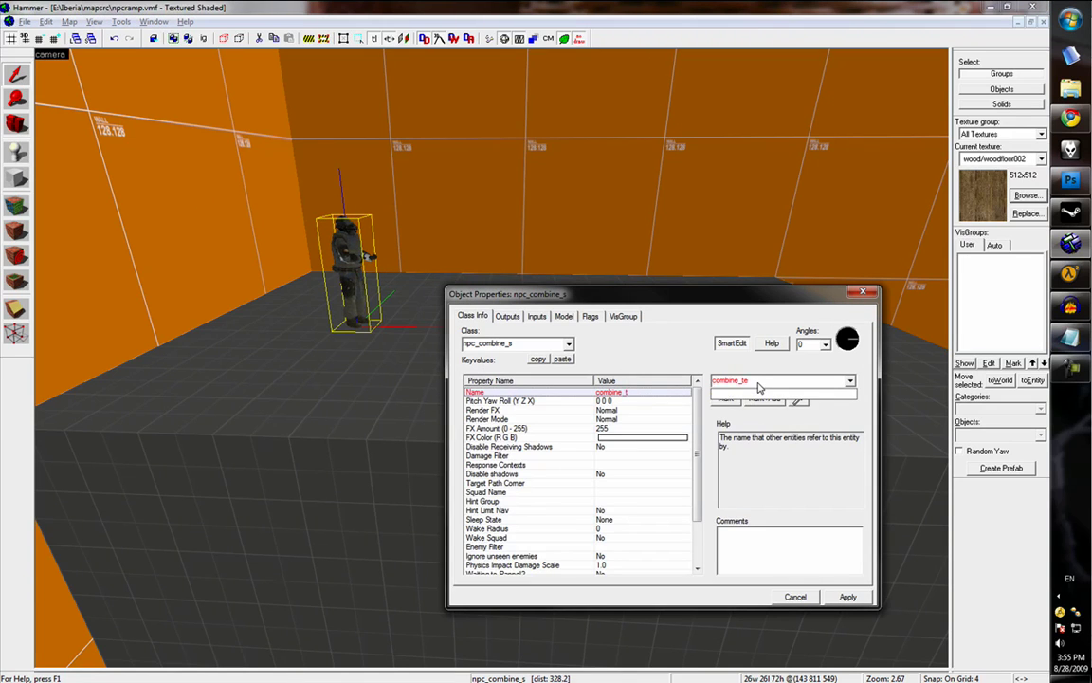
key(Return)
scroll(703, 520, down, 2)
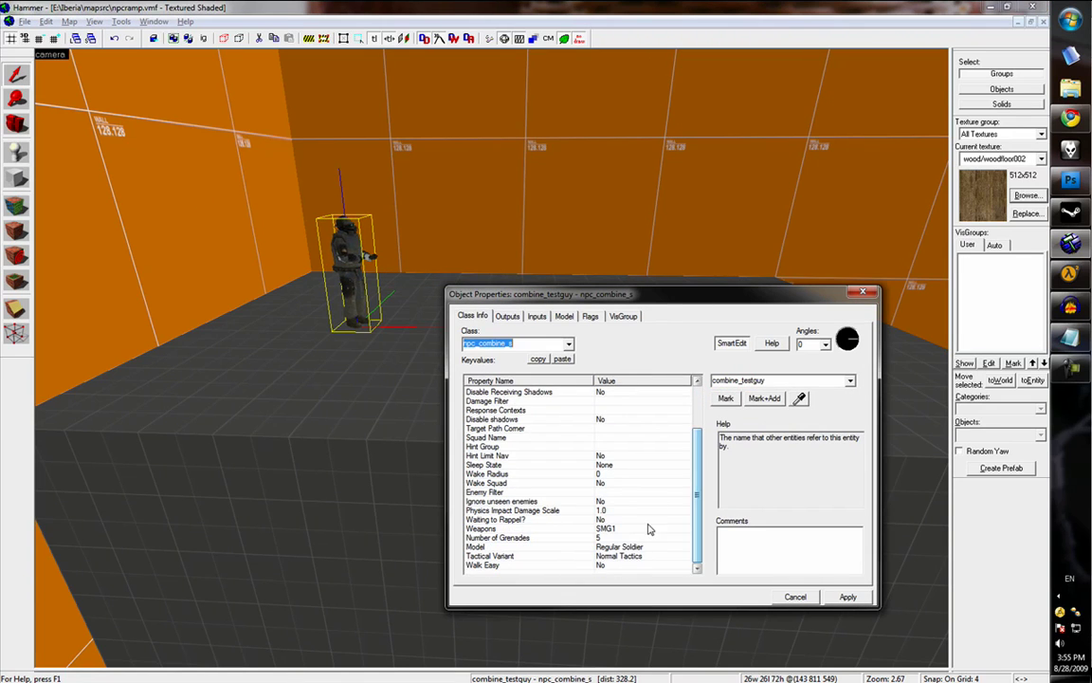
Enable the soldier's "Efficient - Don't acquire enemies or avoid obstacles" flag, apply it and close the properties
click(589, 315)
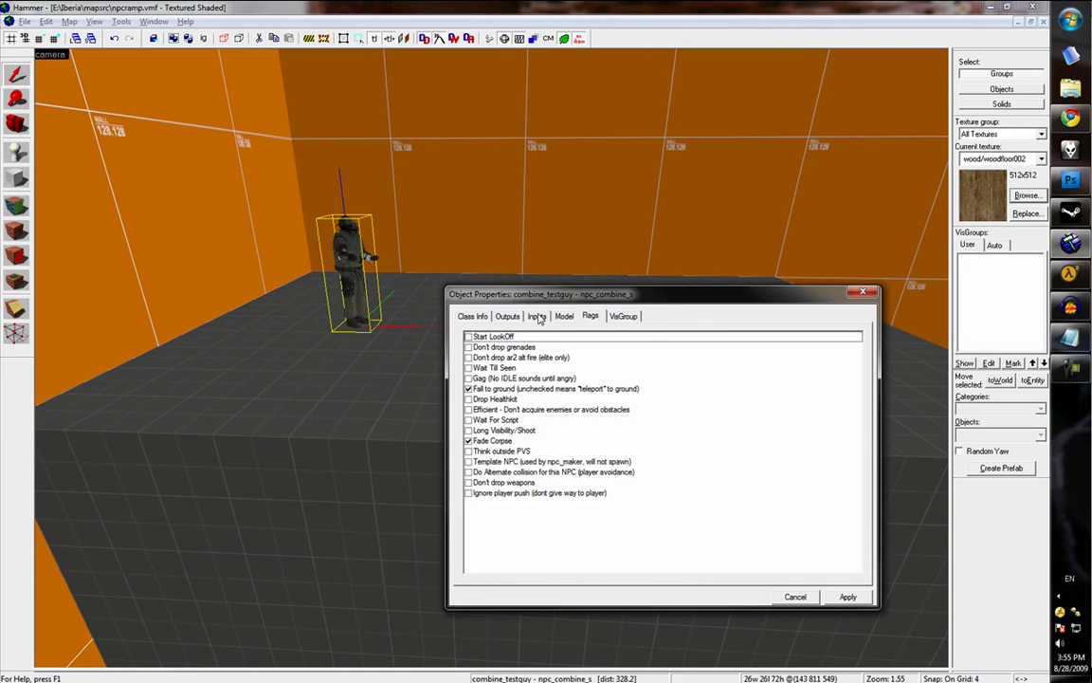
click(468, 411)
drag(532, 296, 428, 173)
click(753, 476)
click(762, 170)
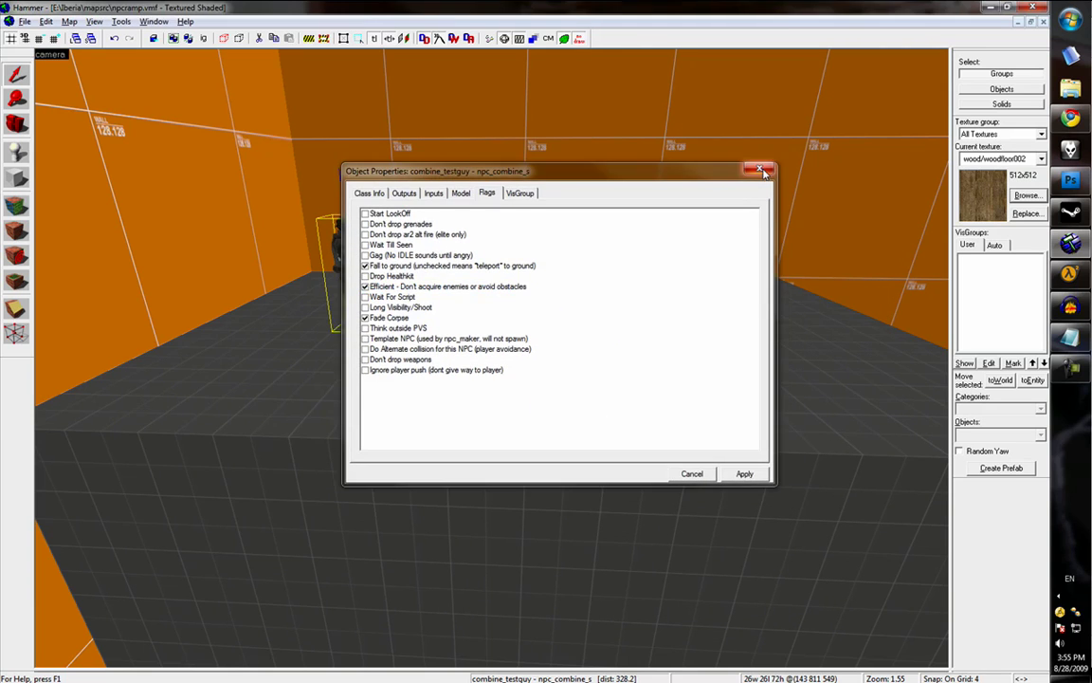
Switch to block creation in the four-view layout and choose the tools/toolsnpcclip texture
key(z)
key(d)
key(s)
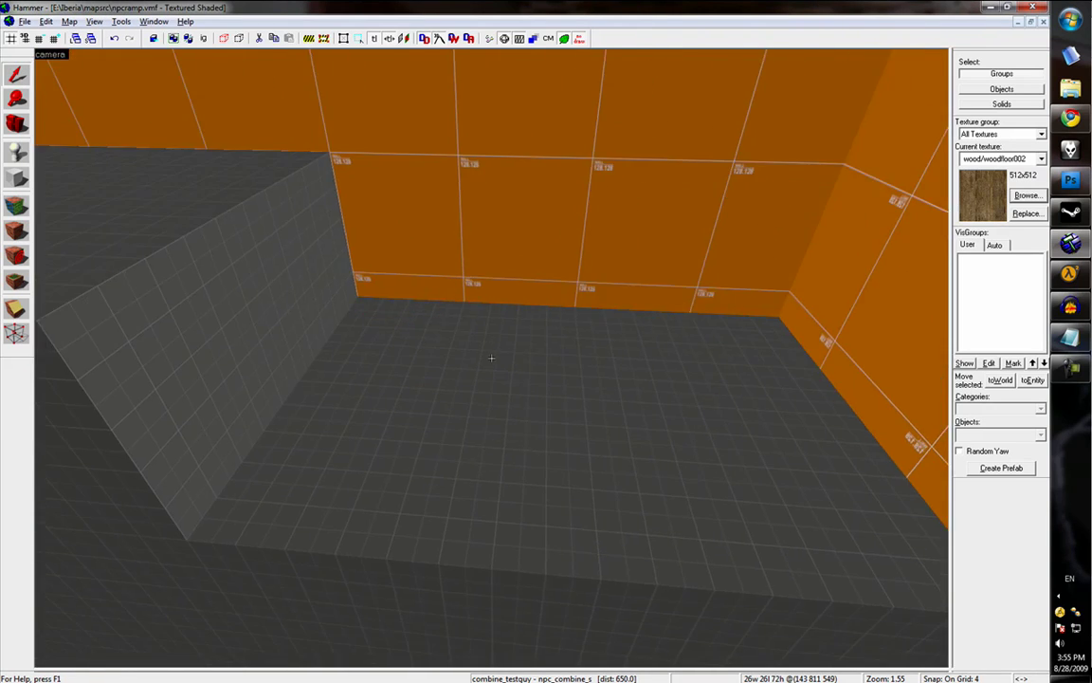
key(z)
key(shift+z)
key(shift+b)
scroll(645, 203, down, 7)
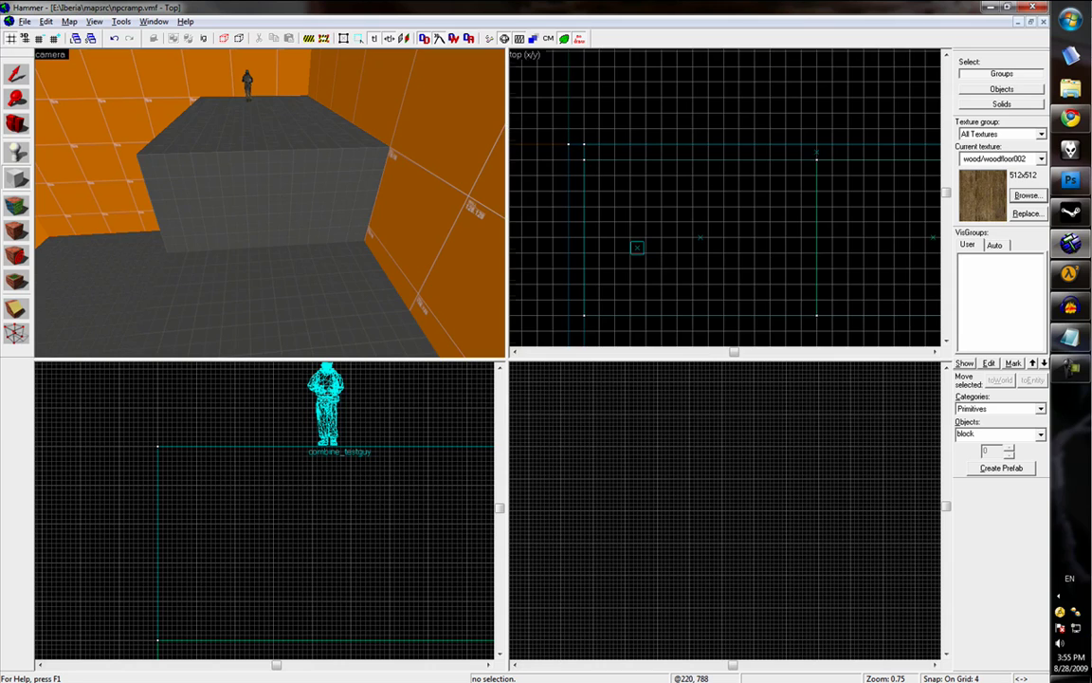
click(1028, 195)
text(npc)
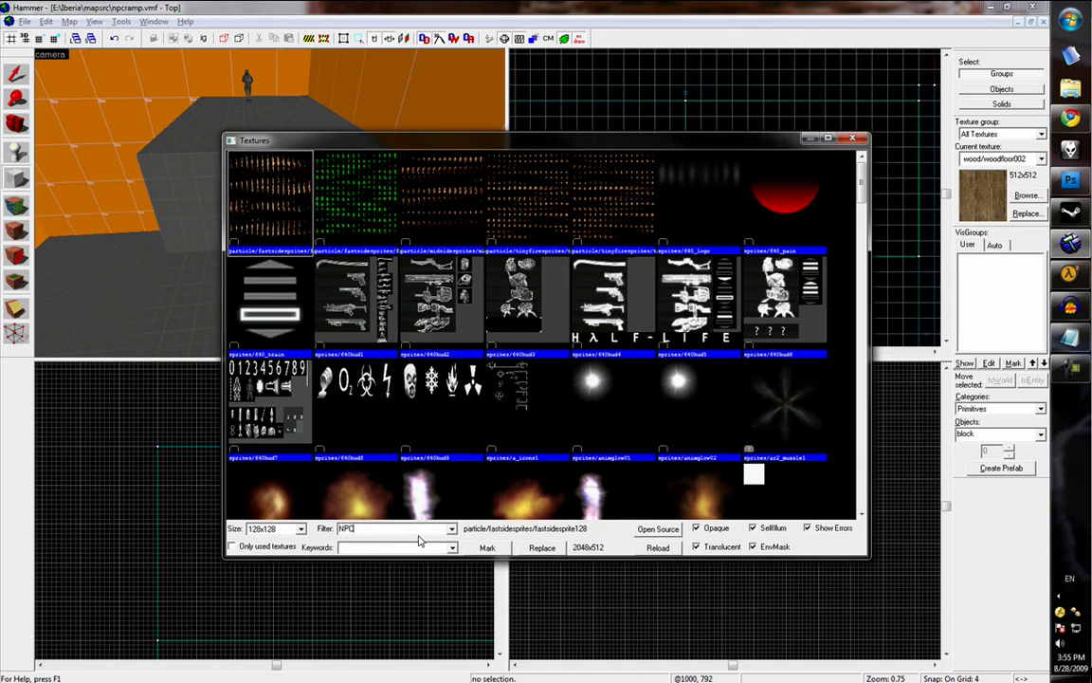
double_click(337, 175)
Set the grid to 16 units and outline a block about 288 by 80 units extending from the platform's edge over the lower floor
scroll(728, 261, down, 3)
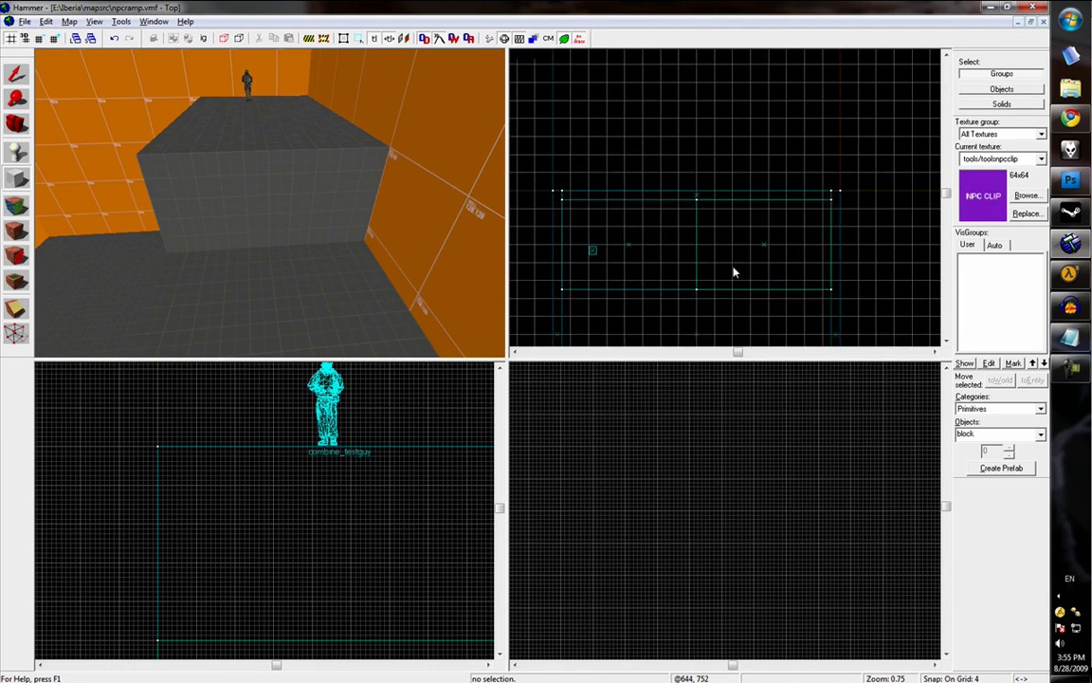
scroll(734, 270, up, 5)
key(bracketright)
key(bracketright)
key(bracketright)
scroll(666, 277, down, 3)
key(bracketleft)
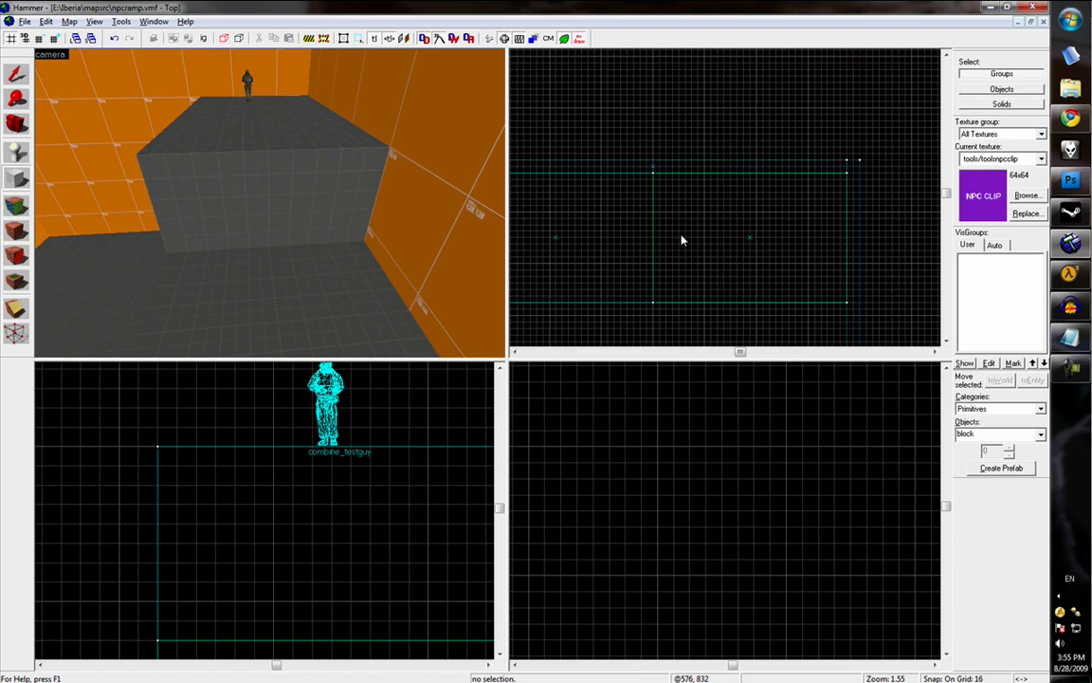
drag(654, 216, 791, 274)
key(z)
key(a)
key(z)
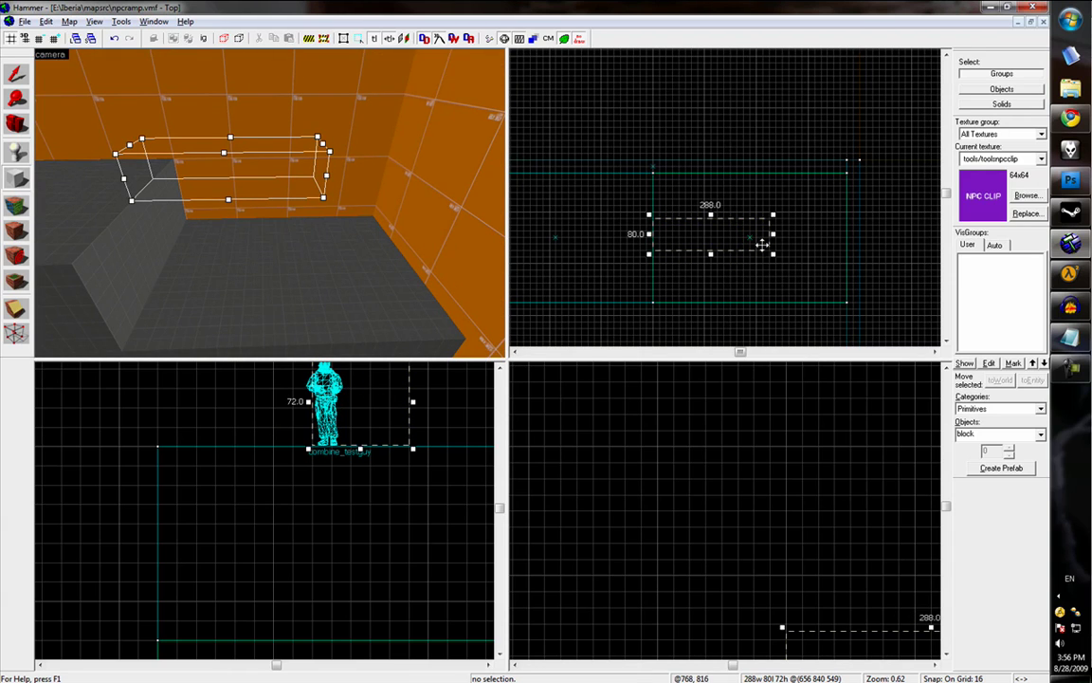
Resize the outline to 304 by 96 units and 15 units thick at platform height, and create the NPC clip block
drag(775, 233, 755, 234)
middle_drag(679, 302, 680, 276)
drag(702, 229, 703, 235)
middle_drag(327, 392, 286, 478)
drag(311, 440, 312, 509)
drag(756, 212, 782, 210)
key(Return)
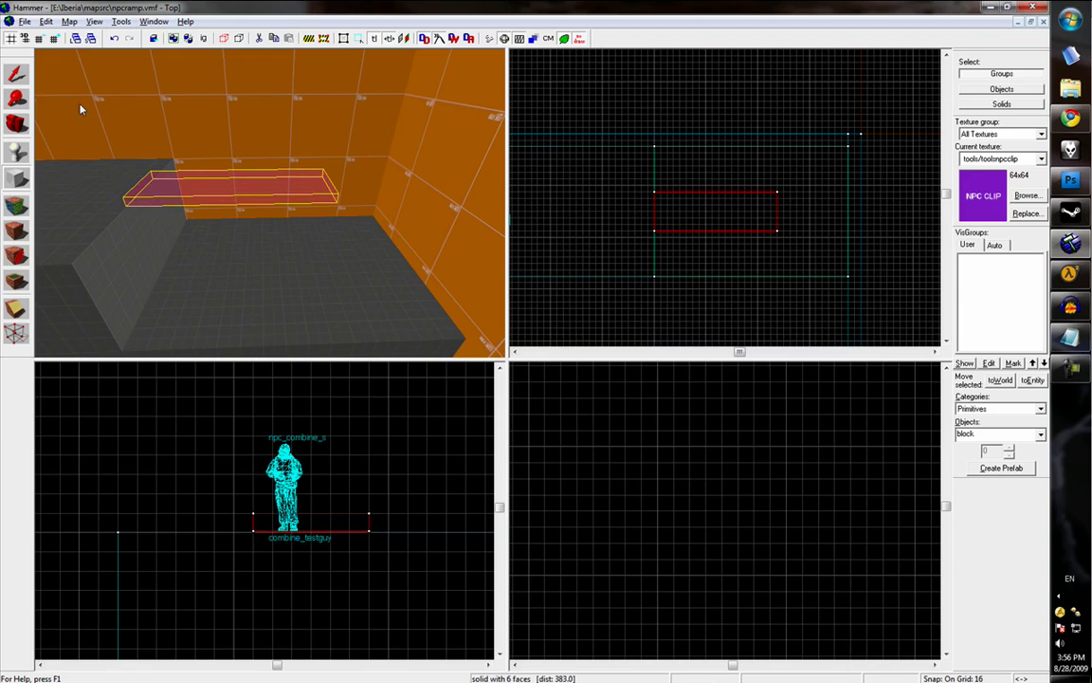
Move the four vertices at the clip block's far end down to the lower floor, turning the block into a ramp
click(16, 74)
key(z)
key(w)
key(d)
key(z)
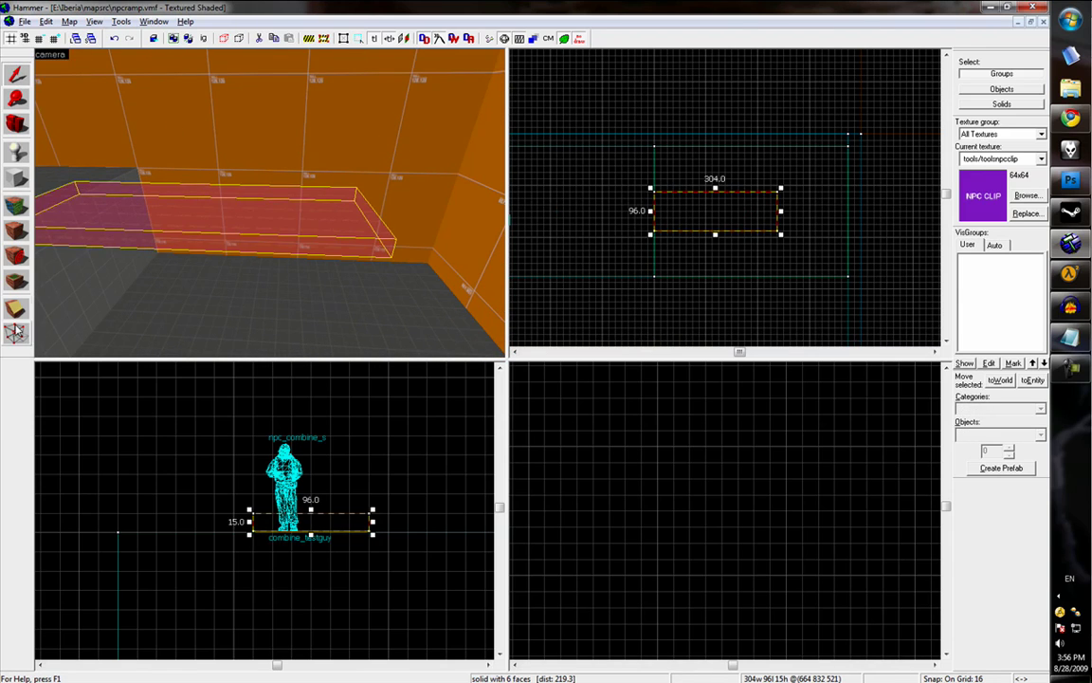
click(16, 332)
click(358, 188)
ctrl+click(356, 200)
ctrl+click(396, 240)
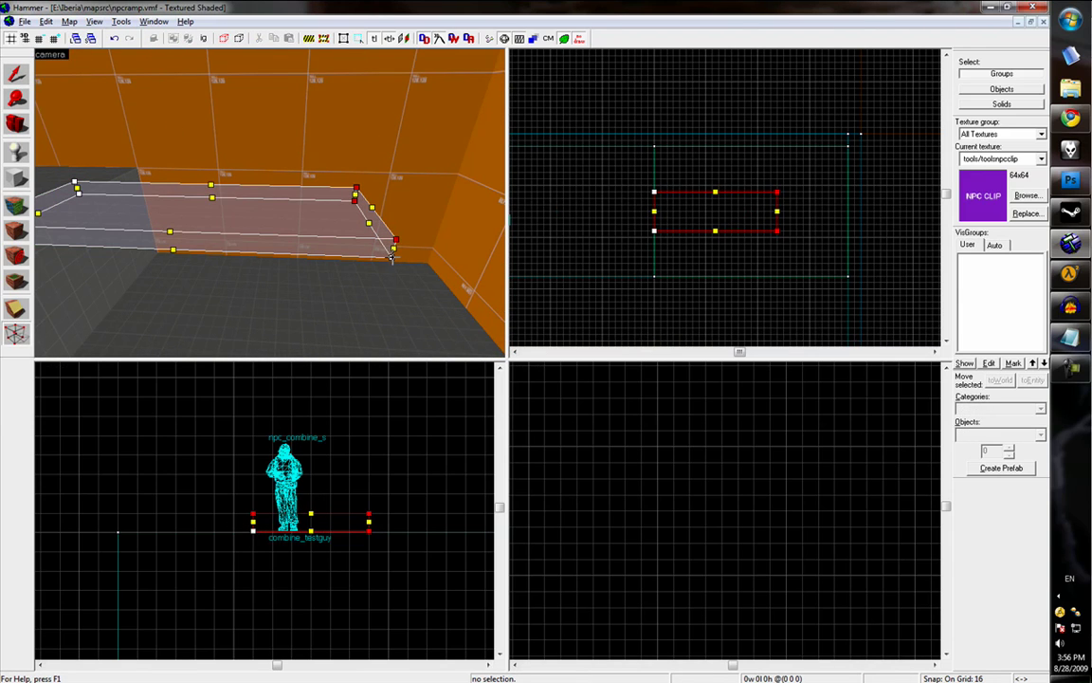
ctrl+click(392, 257)
scroll(731, 538, down, 4)
middle_drag(932, 569, 799, 449)
drag(793, 441, 794, 518)
Lower the two upper vertices at the clip ramp's foot onto the lower ones so the ramp tapers flush to the floor
scroll(804, 534, up, 9)
click(338, 306)
key(z)
key(z)
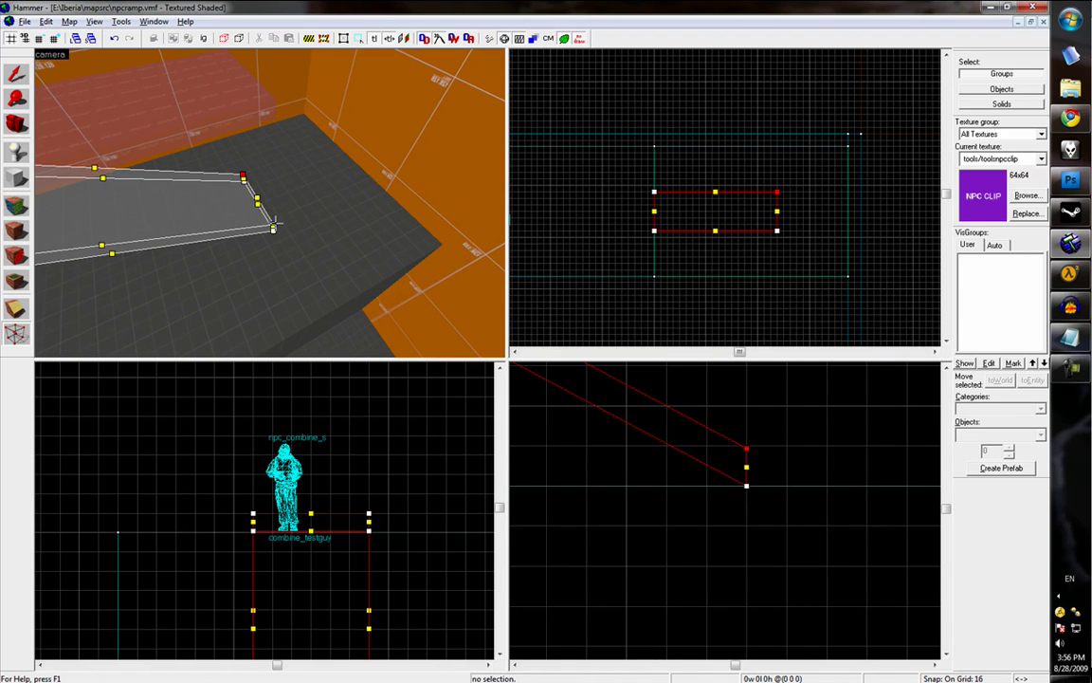
ctrl+click(272, 224)
drag(747, 449, 746, 477)
click(509, 393)
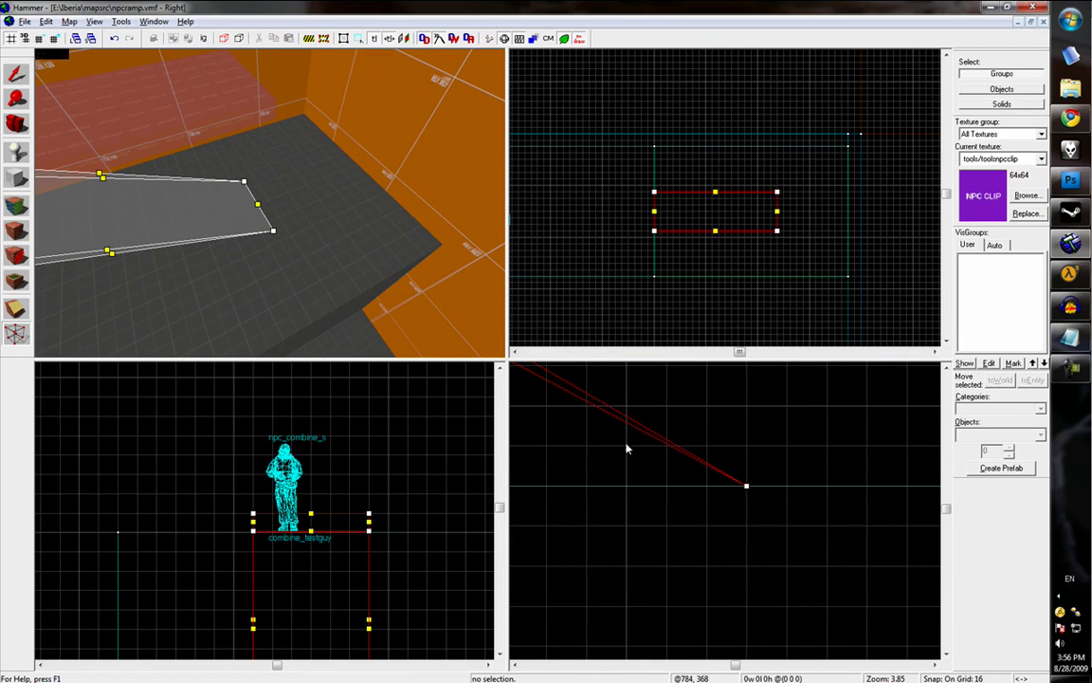
Set the grid to 4 units and lower the ramp's platform-end vertices, making its top level with the platform and its bottom 4 units below
key(z)
key(z)
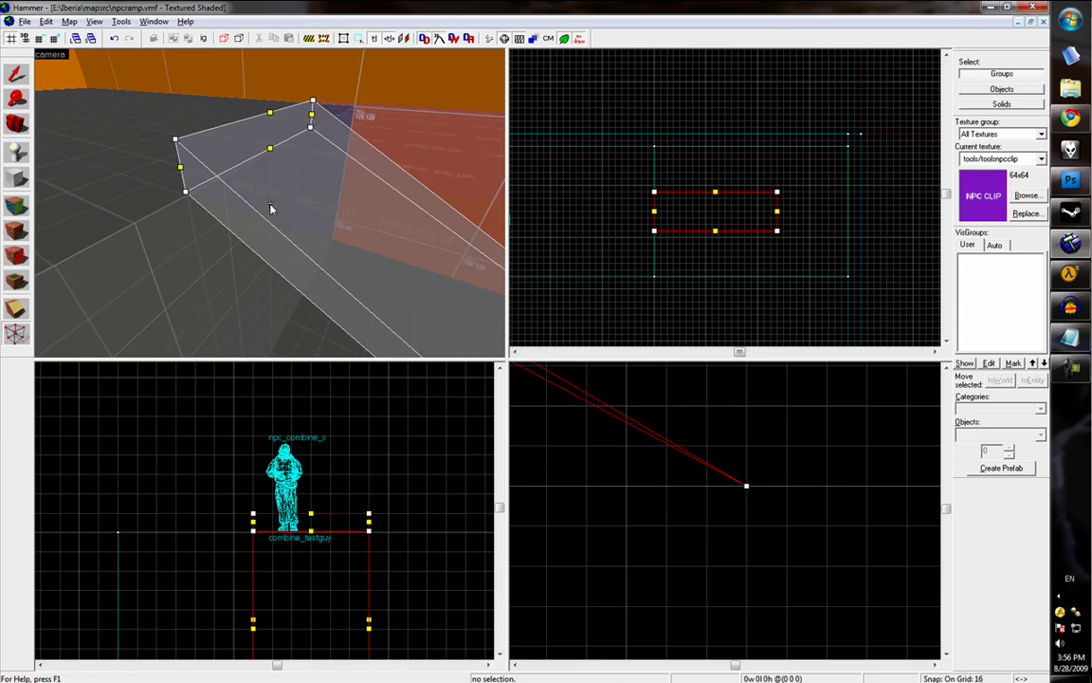
click(185, 191)
ctrl+click(311, 129)
middle_drag(562, 382, 630, 419)
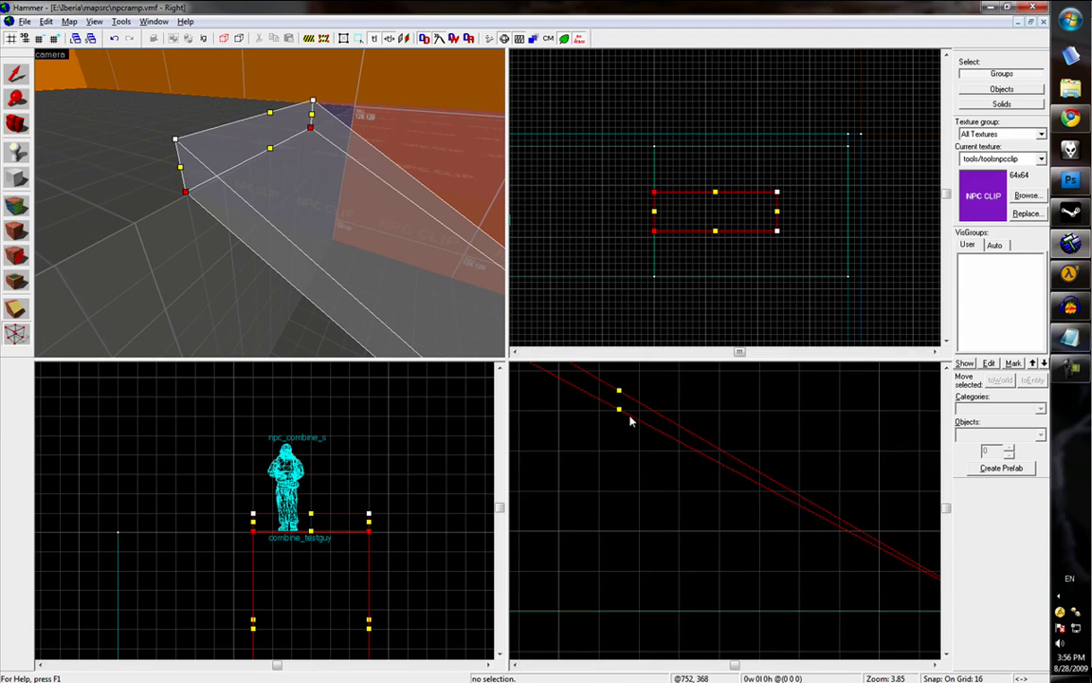
key(ctrl+e)
key(bracketleft)
key(bracketleft)
mouse_move(727, 480)
mouse_down()
mouse_move(728, 455)
mouse_move(730, 481)
mouse_up()
ctrl+click(728, 441)
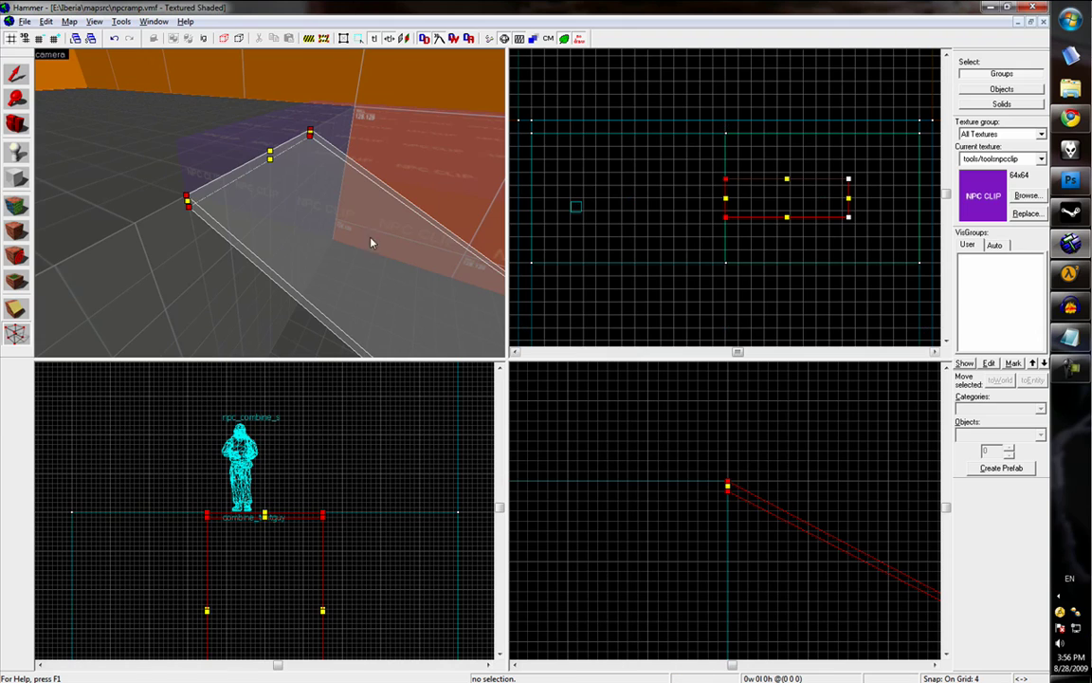
Inspect the clip ramp between the platform and the lower floor from several angles in the 3D view
click(16, 73)
key(z)
click(270, 203)
key(w)
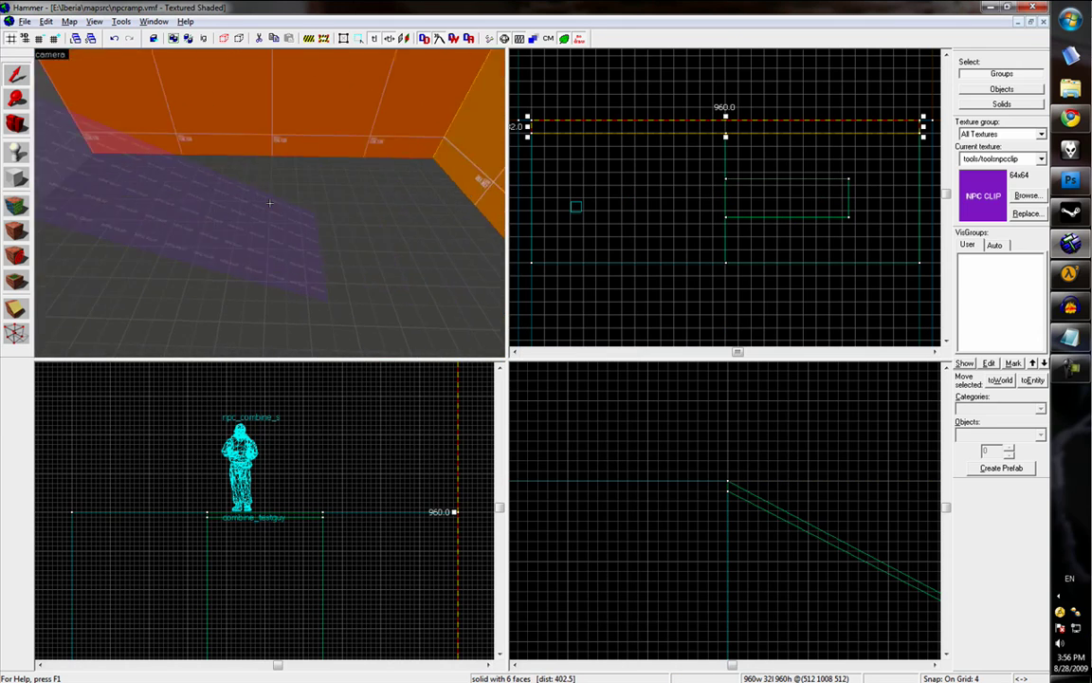
key(s)
key(w)
key(s)
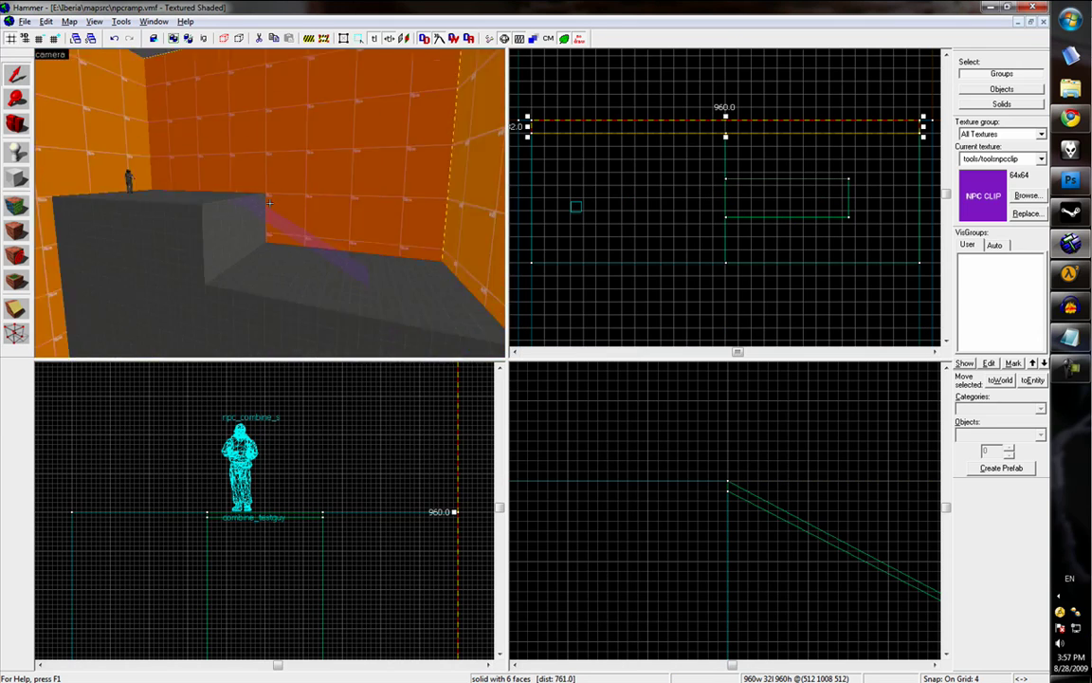
key(w)
key(z)
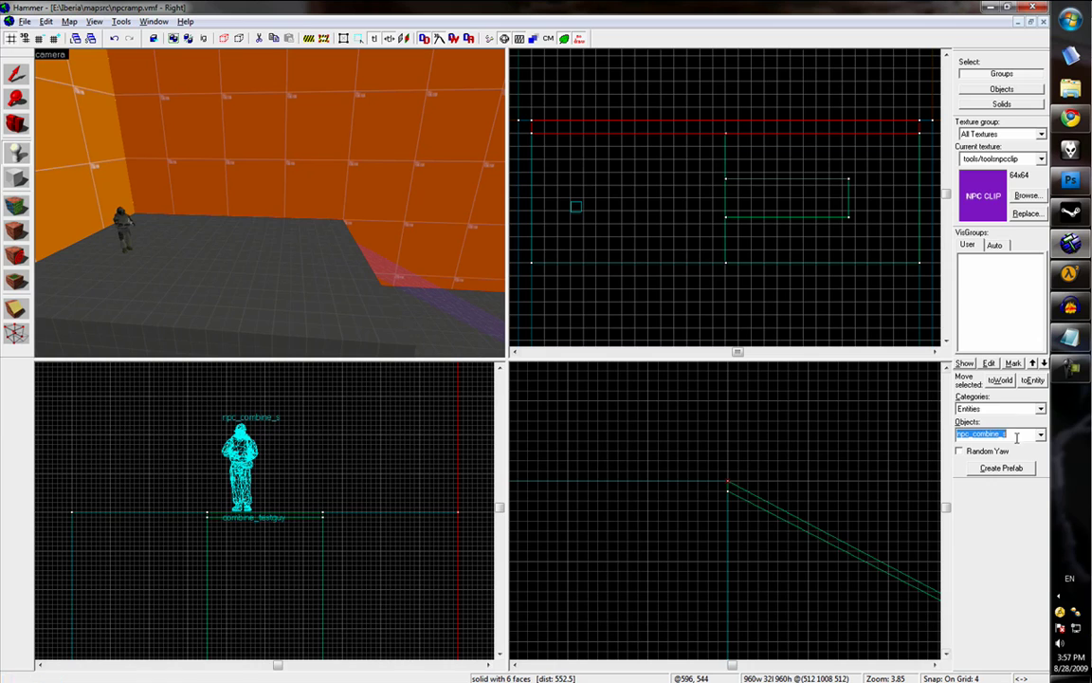
Place an assault_rallypoint entity on the platform between the Combine soldier and the ramp
text(RALLY)
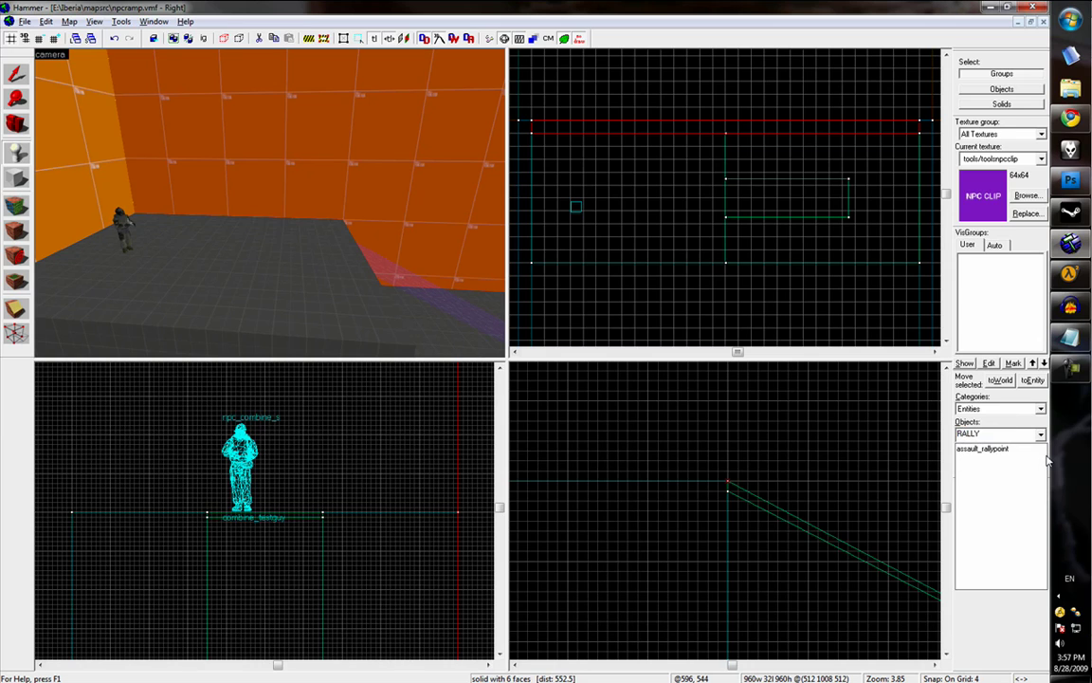
click(1005, 450)
key(z)
key(w)
key(z)
click(232, 250)
key(shift+s)
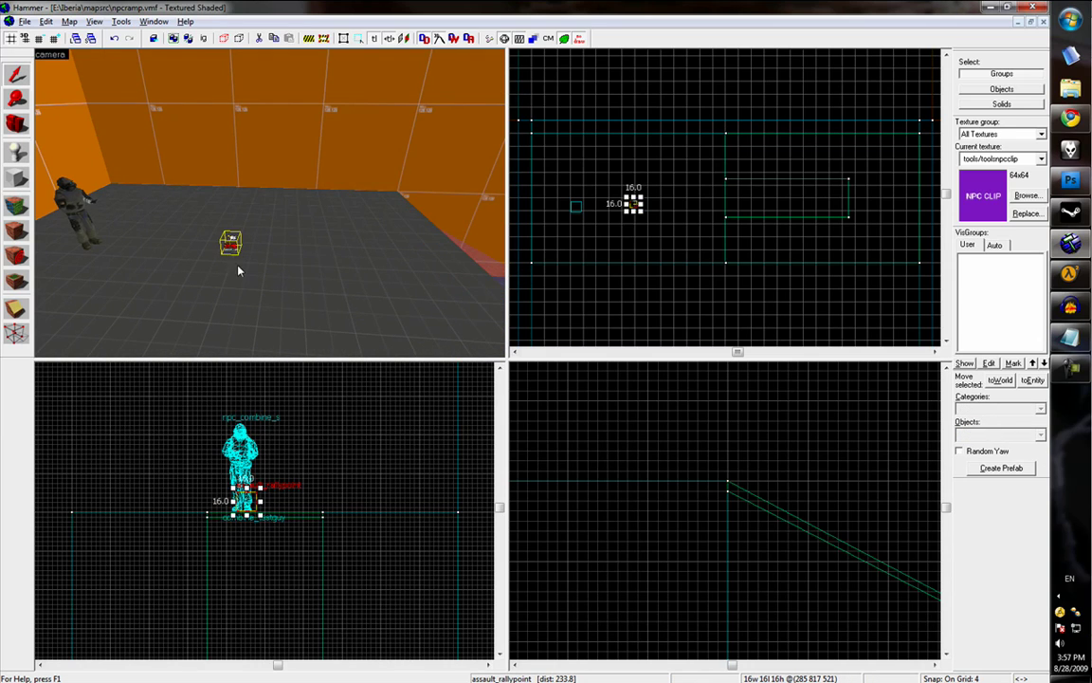
key(alt+Return)
key(Escape)
key(d)
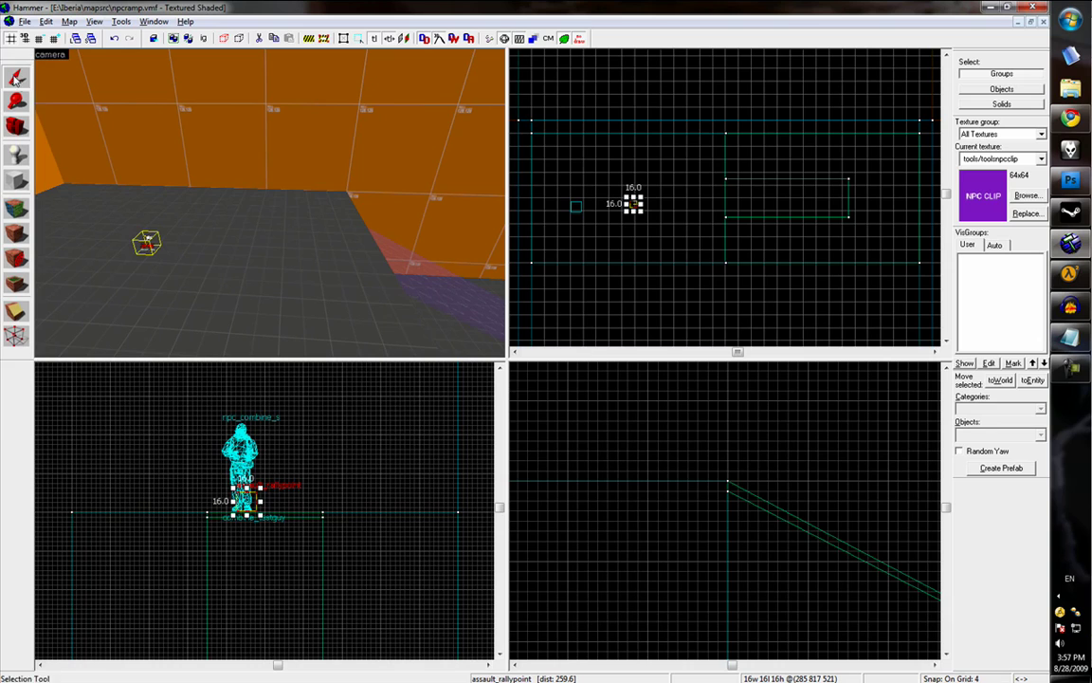
Place an ai_goal_assault entity on the platform beside the rally point
click(16, 155)
click(1024, 434)
text(assault)
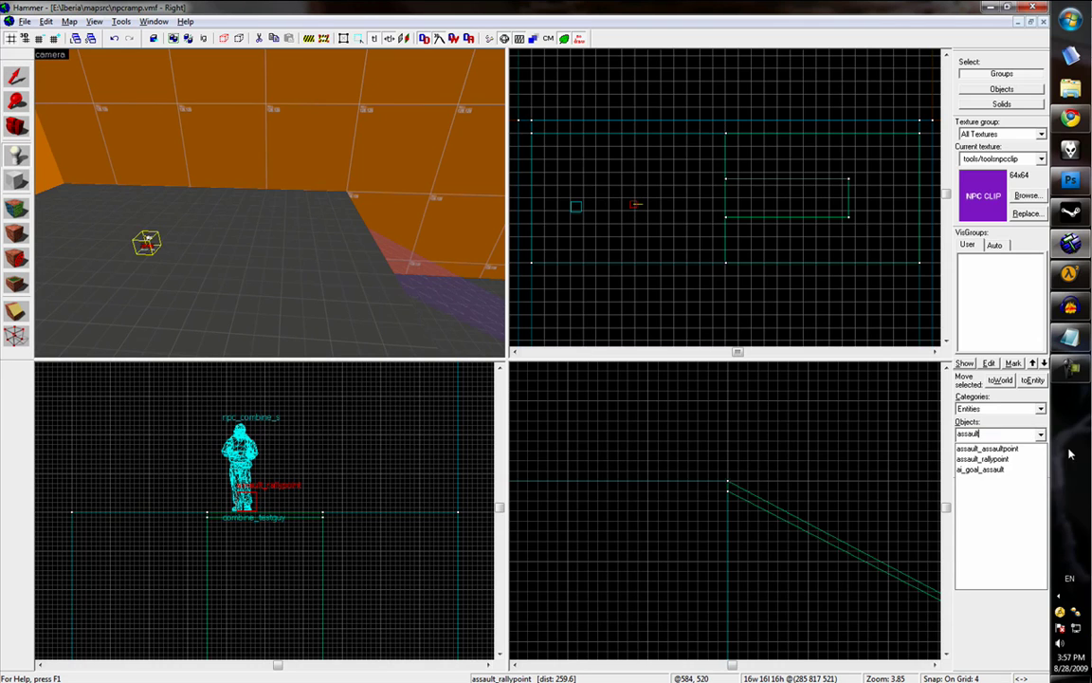
click(982, 470)
click(100, 273)
Place two assault_assaultpoint entities, one at the platform edge above the ramp and one on the lower floor just beyond its foot
double_click(1022, 436)
text(assaul)
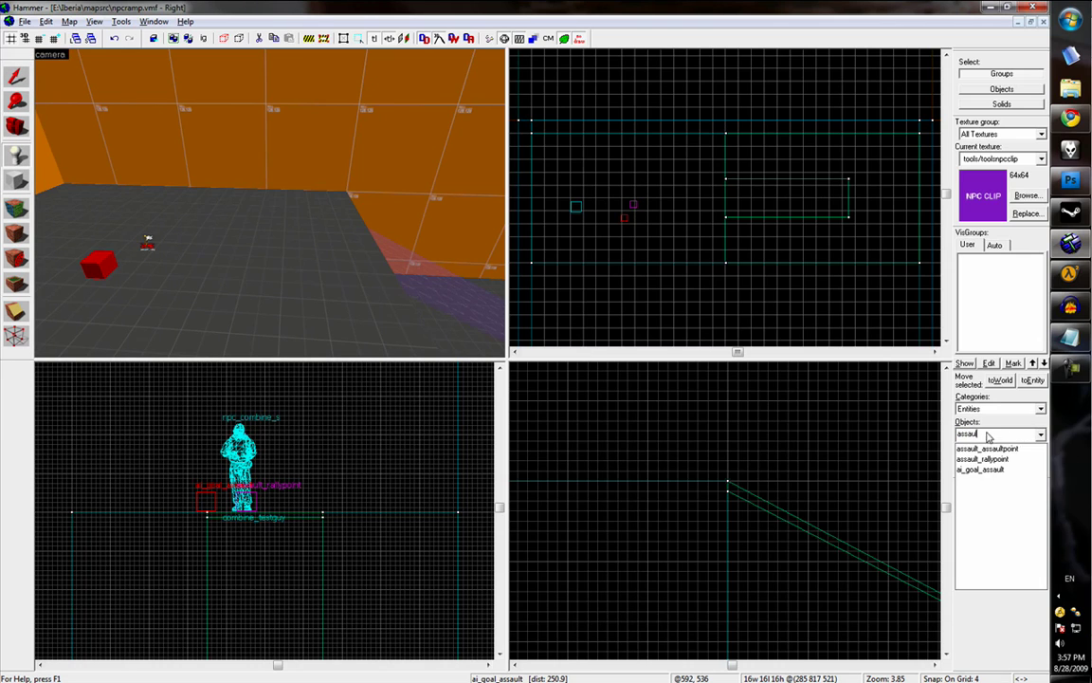
click(988, 449)
click(369, 252)
key(z)
key(w)
key(z)
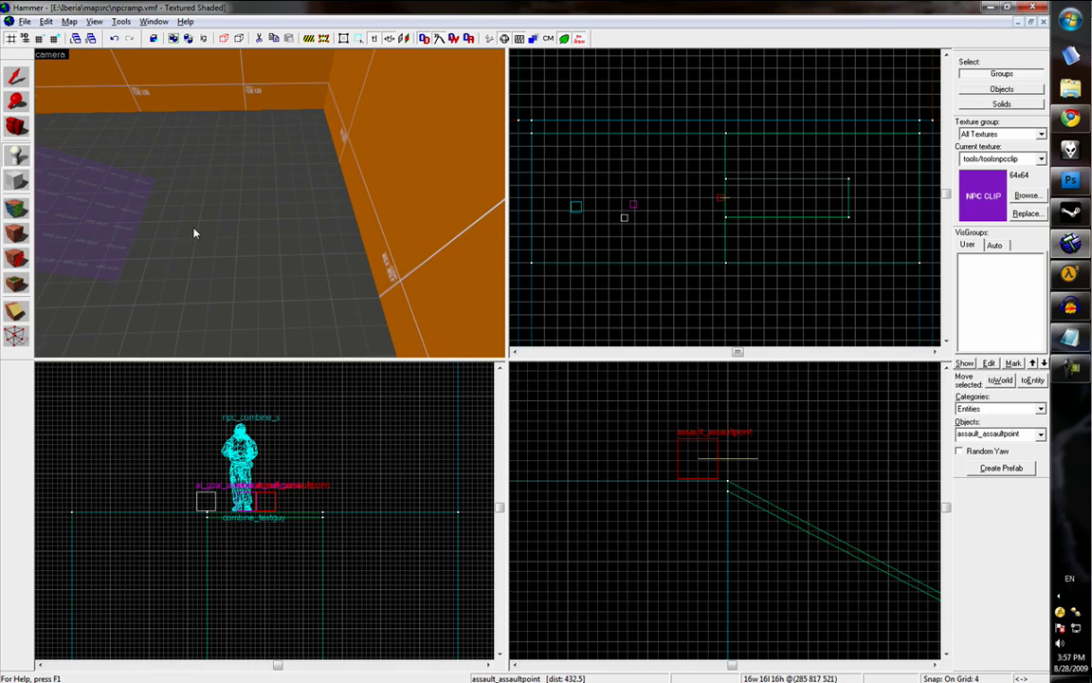
click(195, 232)
Name the assault point on the lower floor assault_test_point2
key(z)
key(s)
key(z)
key(alt+Return)
click(616, 257)
text(a)
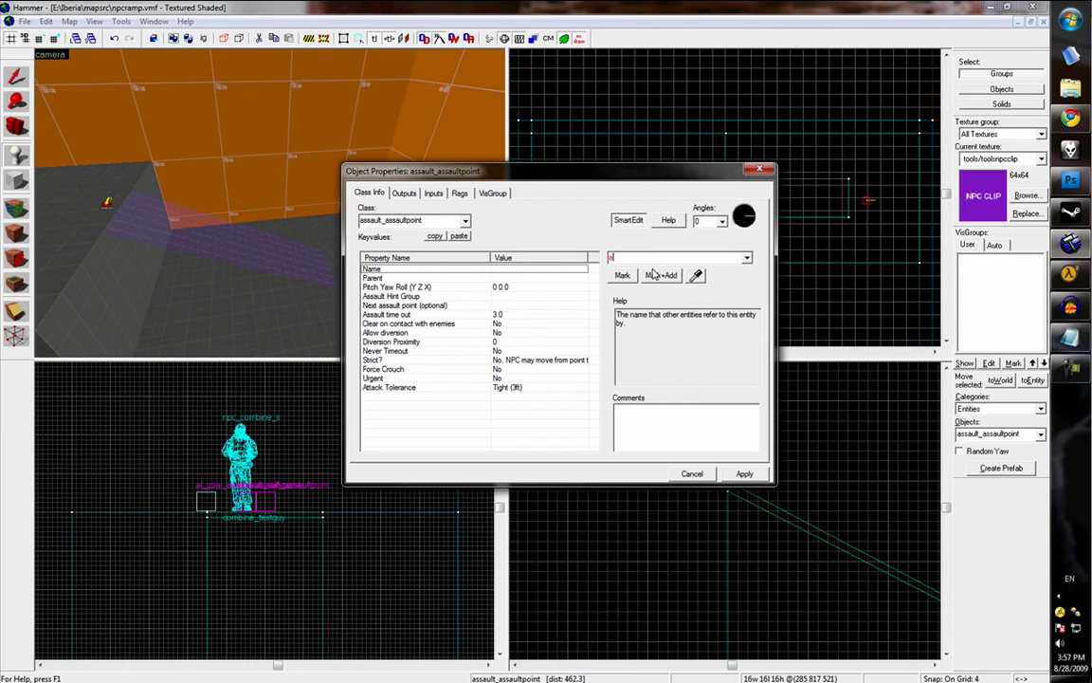
text(ssault_test_point2)
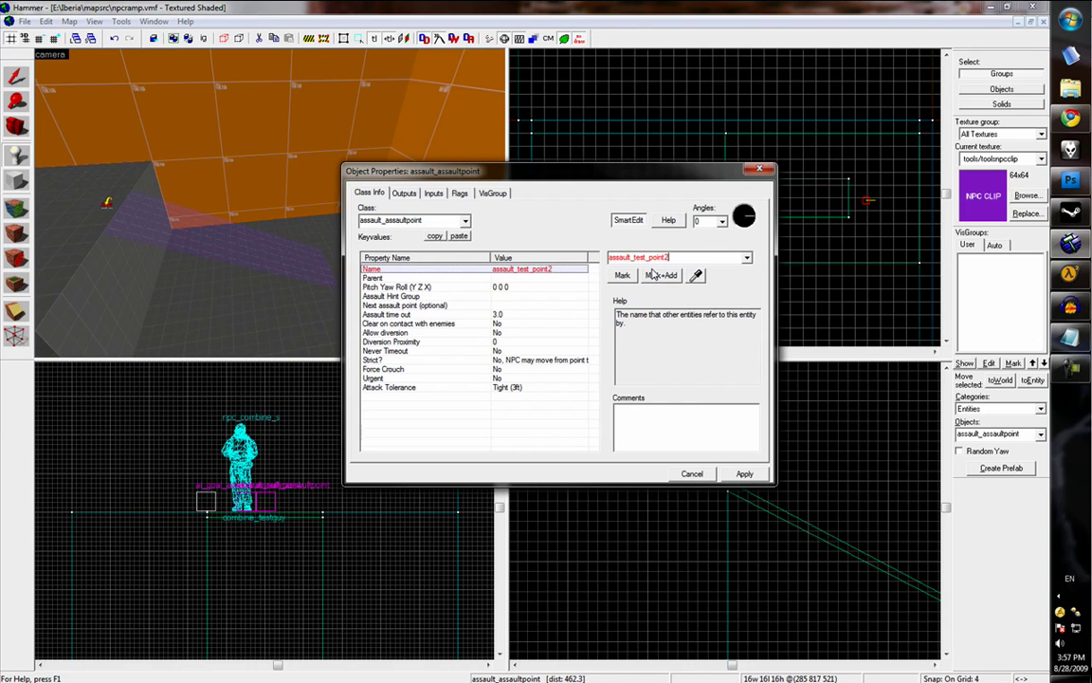
key(Return)
Name the assault point at the platform's edge assault_test_point1
click(17, 78)
click(106, 203)
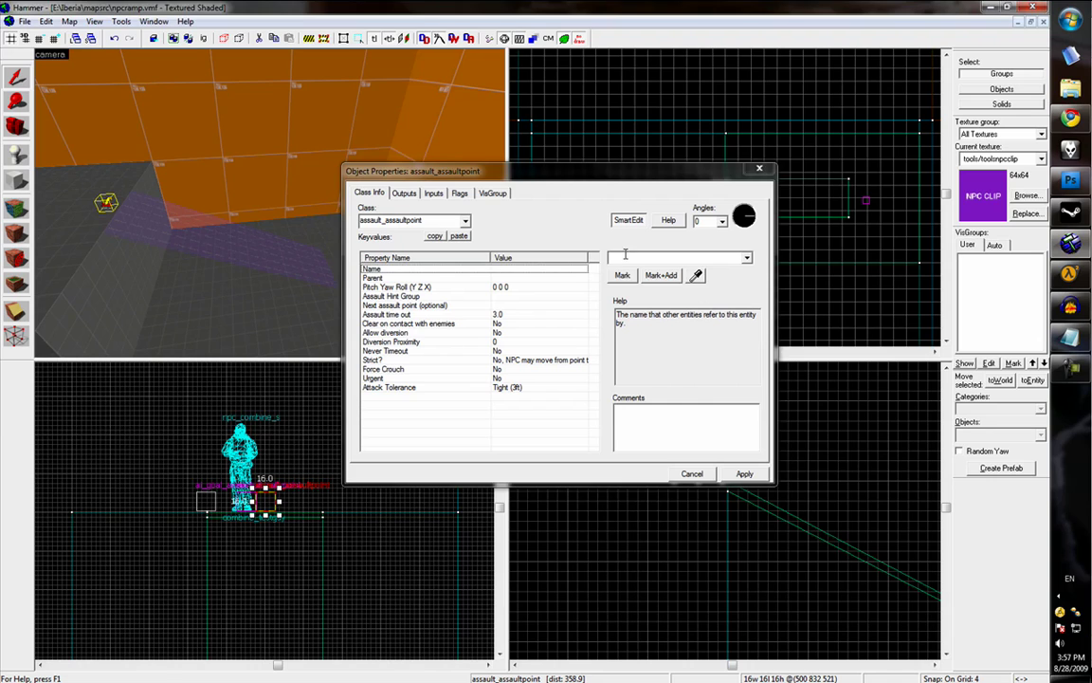
click(626, 256)
text(assault)
click(664, 269)
text(1)
key(BackSpace)
text(as)
click(664, 269)
click(668, 258)
key(BackSpace)
text(1)
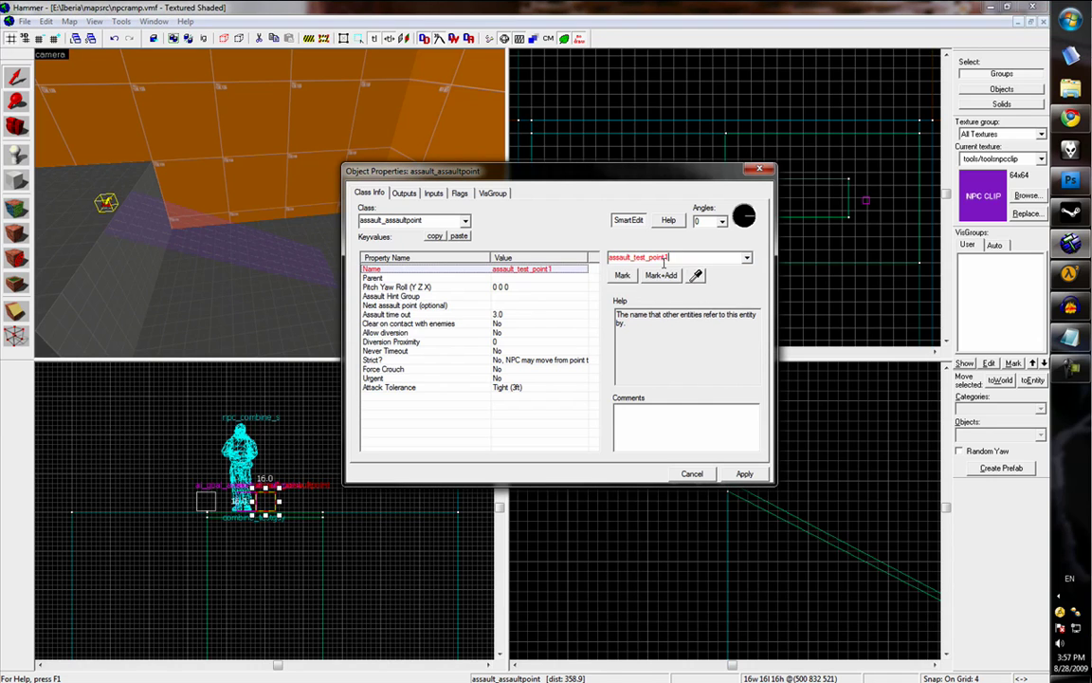
key(Return)
Name the assault_rallypoint on the platform assault_test_rally
key(z)
key(z)
click(178, 199)
text(assault_test_rally)
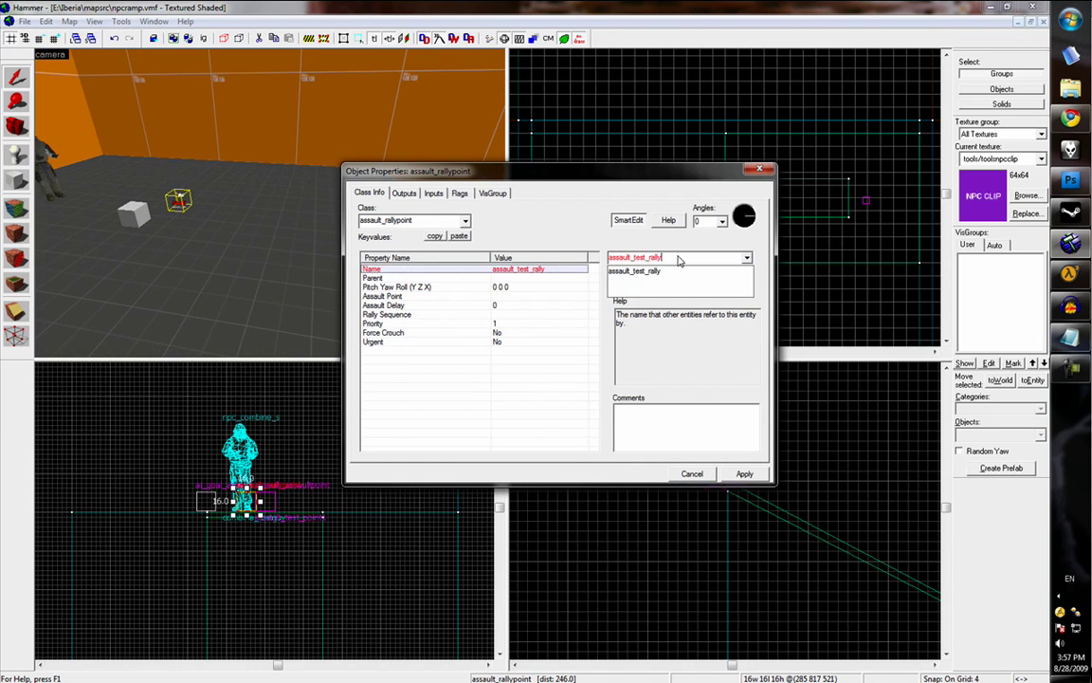
key(Return)
Name the ai_goal_assault entity assault_test_goal
click(135, 212)
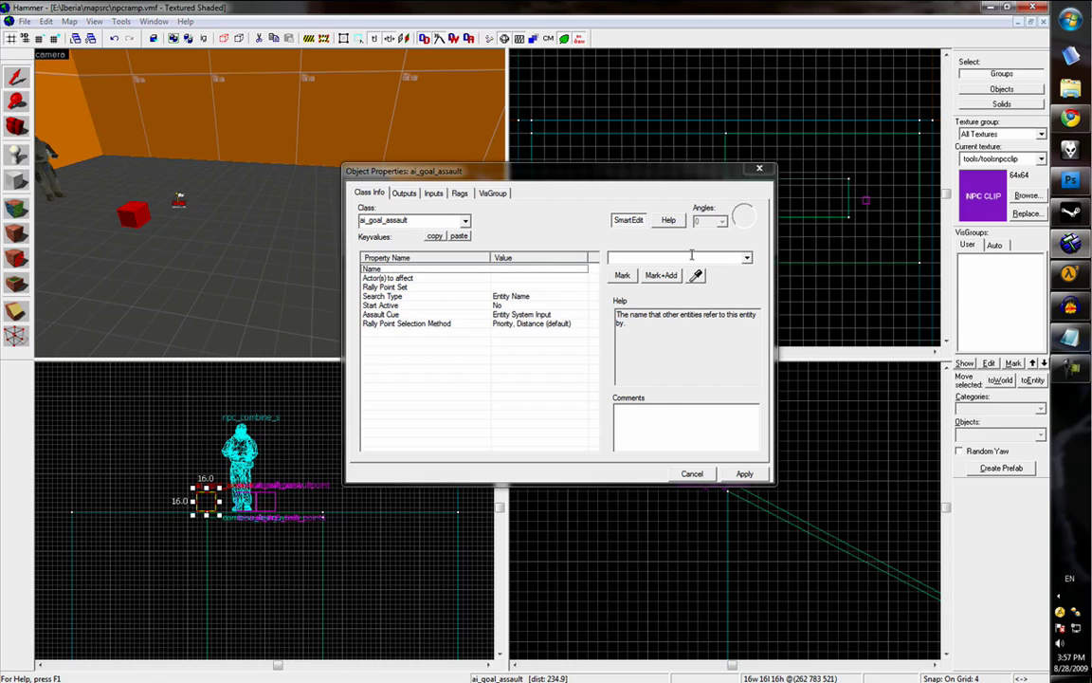
click(693, 258)
text(assault_test_goal)
key(Return)
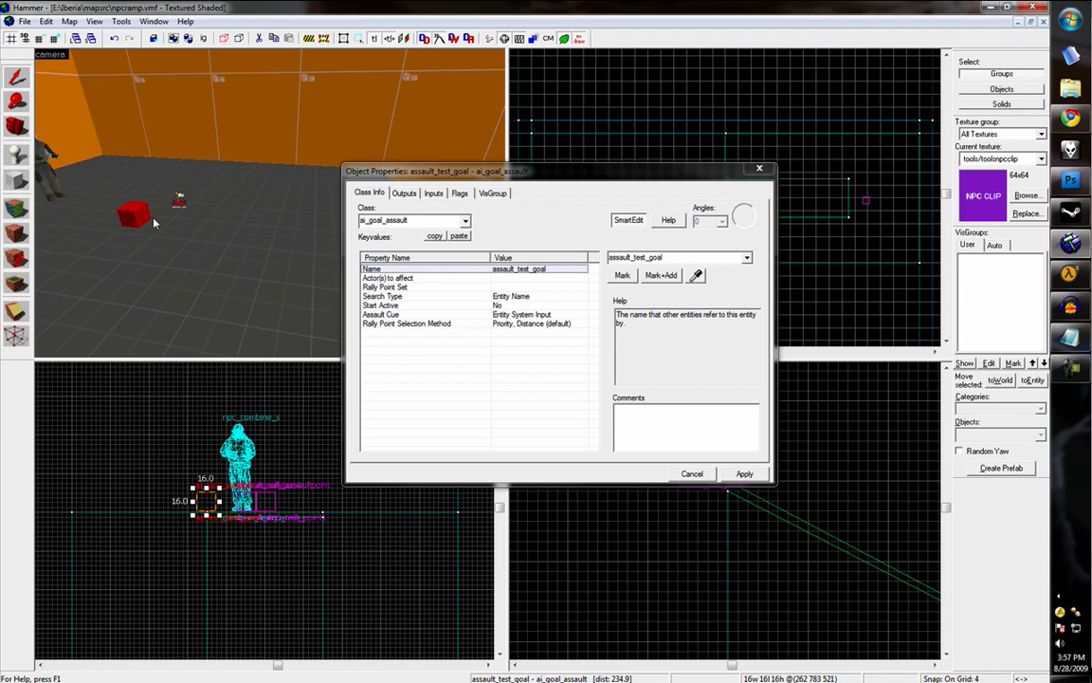
Set the assault goal's Rally Point Set to assault_test_rally and apply it
key(z)
key(s)
key(z)
click(447, 288)
click(670, 259)
text(as)
click(664, 303)
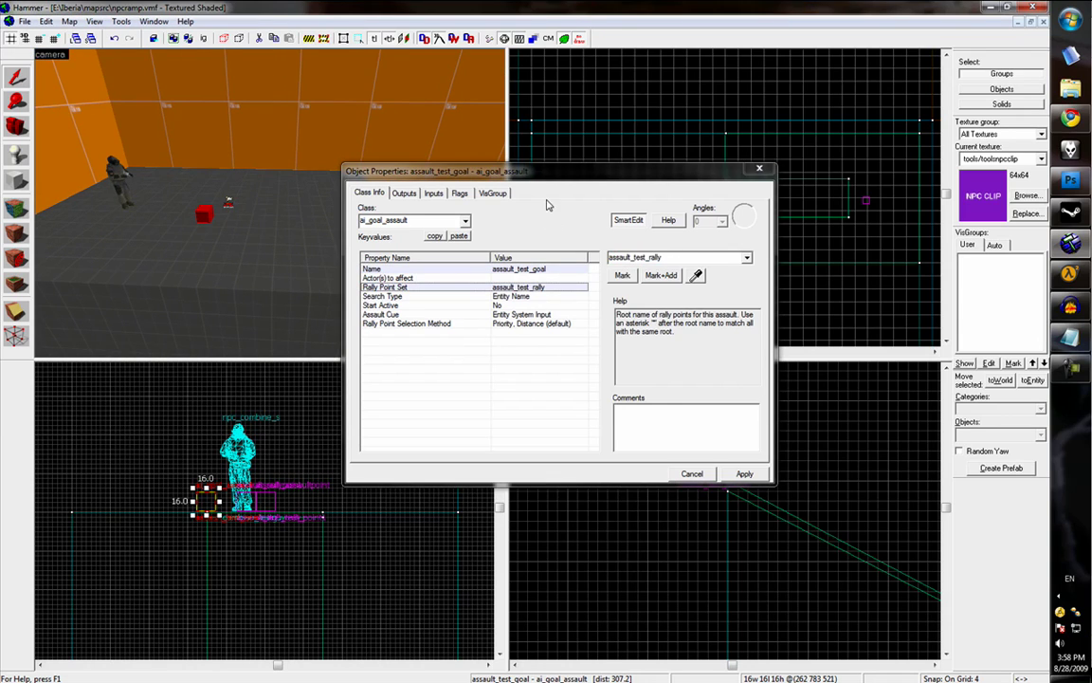
click(731, 474)
Give assault_test_point1 an assault time out of 0.2 and set its next assault point to assault_test_point2
key(z)
key(w)
key(d)
key(z)
click(143, 177)
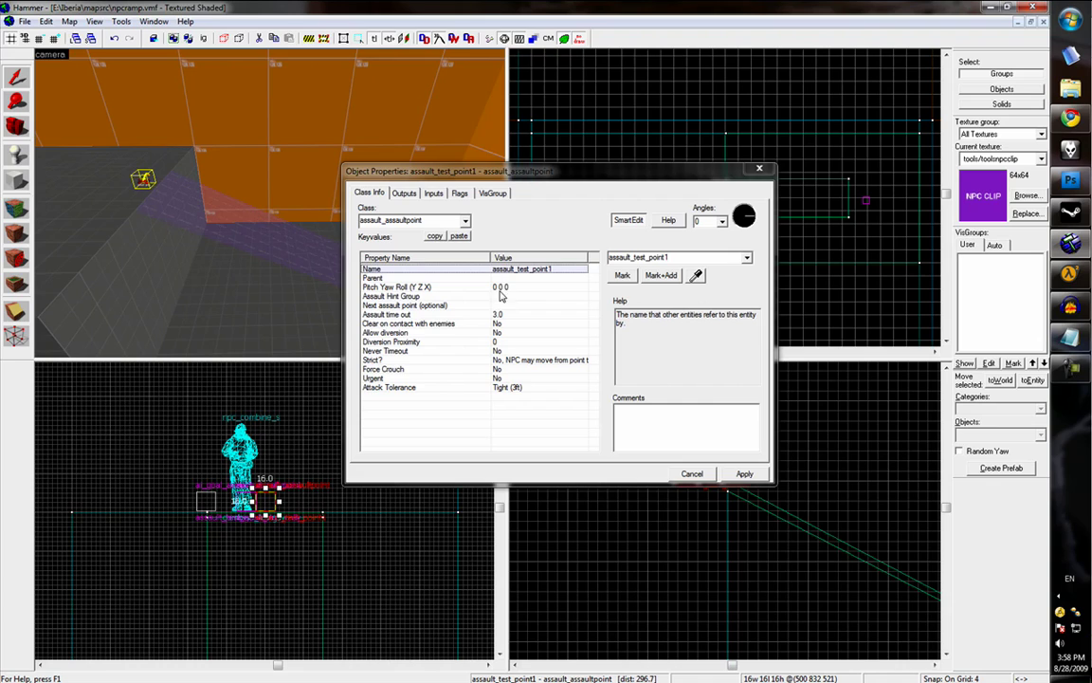
click(517, 313)
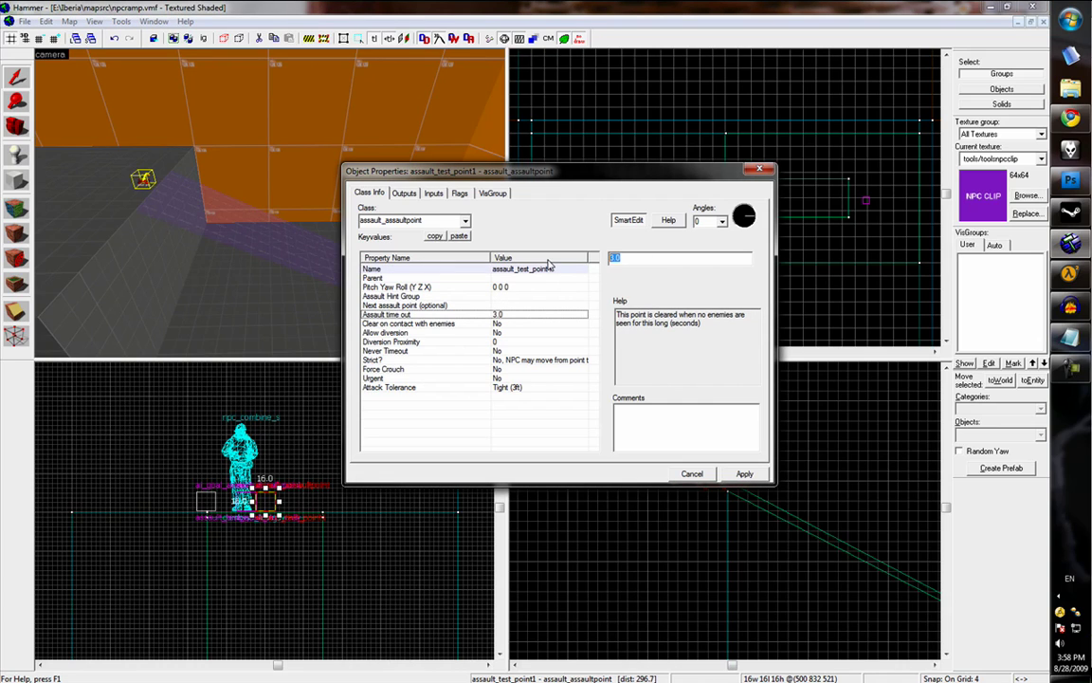
text(0.2)
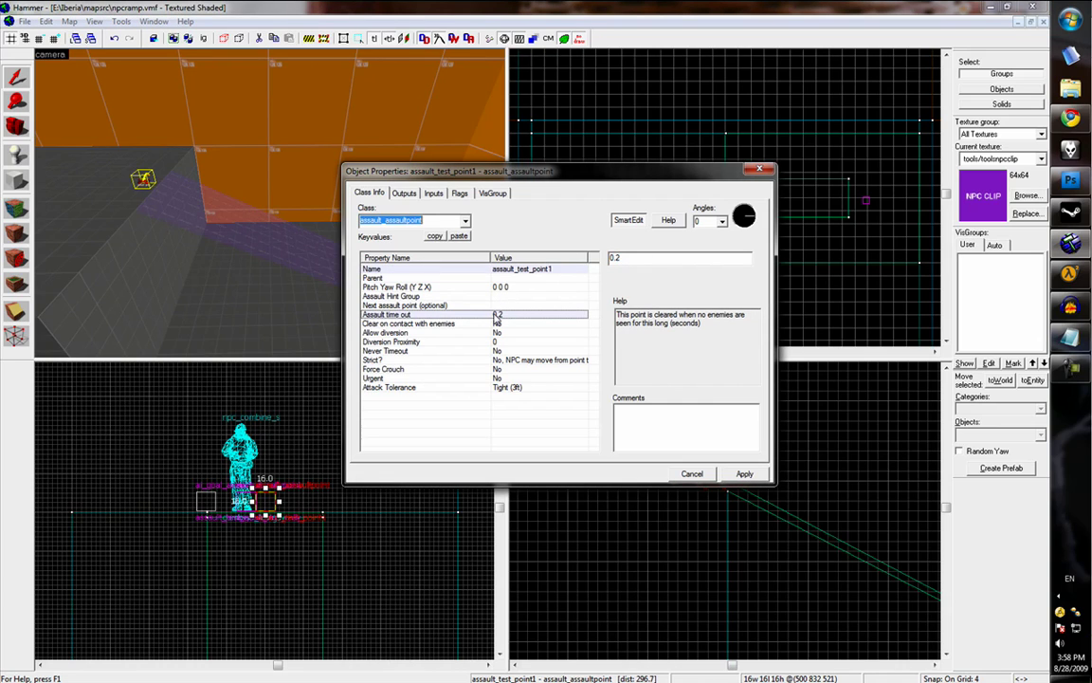
click(499, 307)
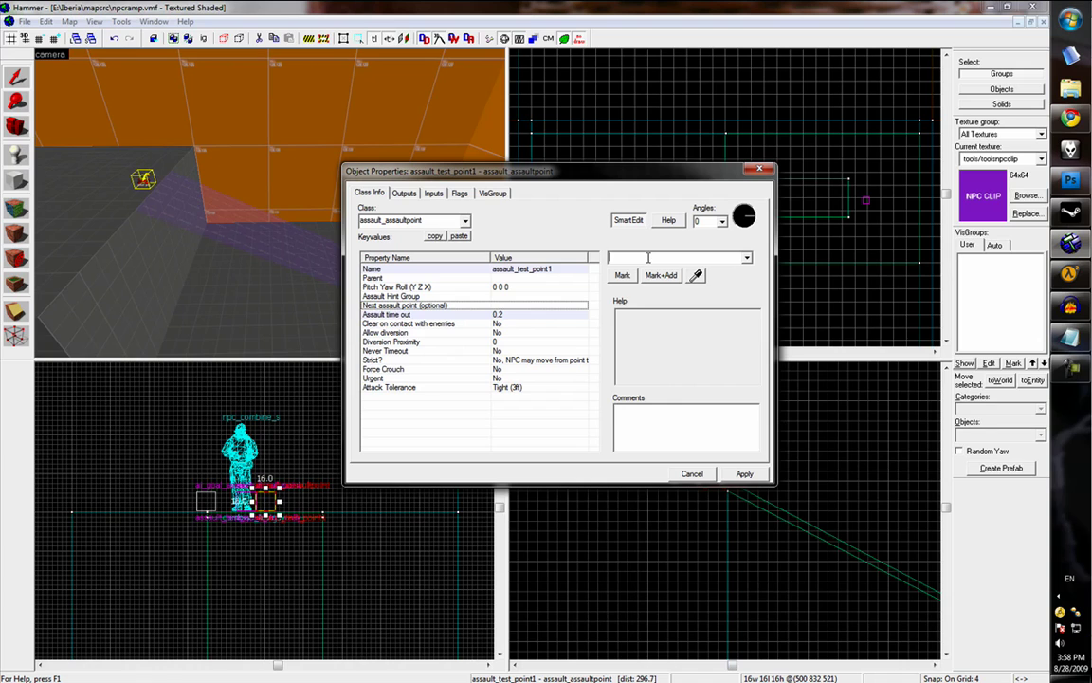
text(ass)
click(649, 292)
key(Return)
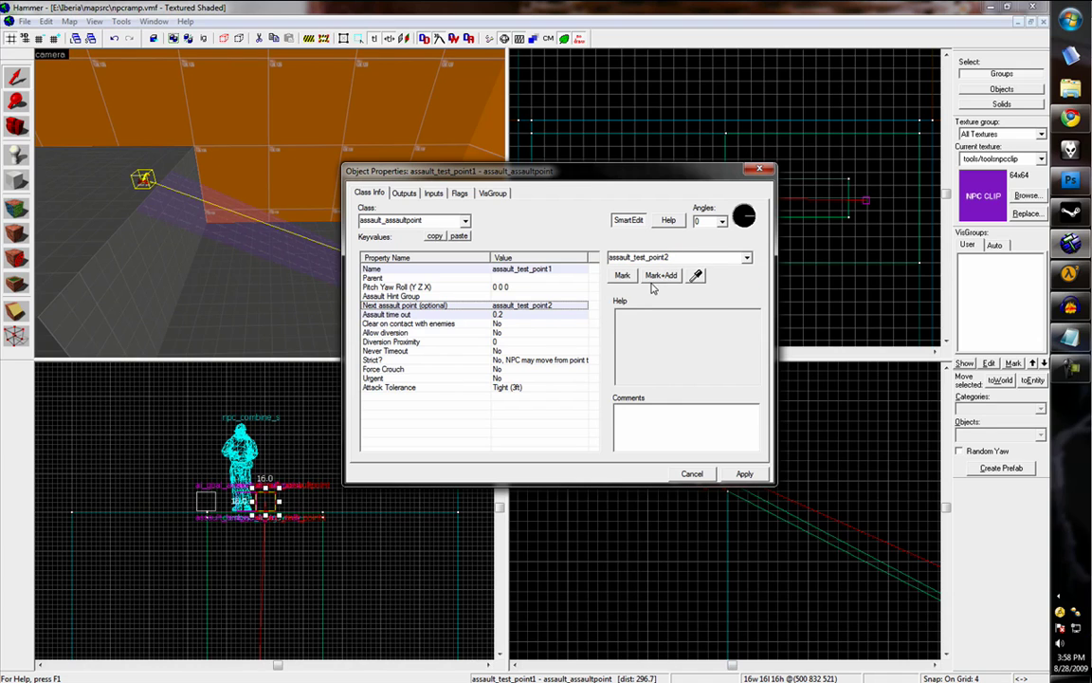
click(492, 298)
click(495, 279)
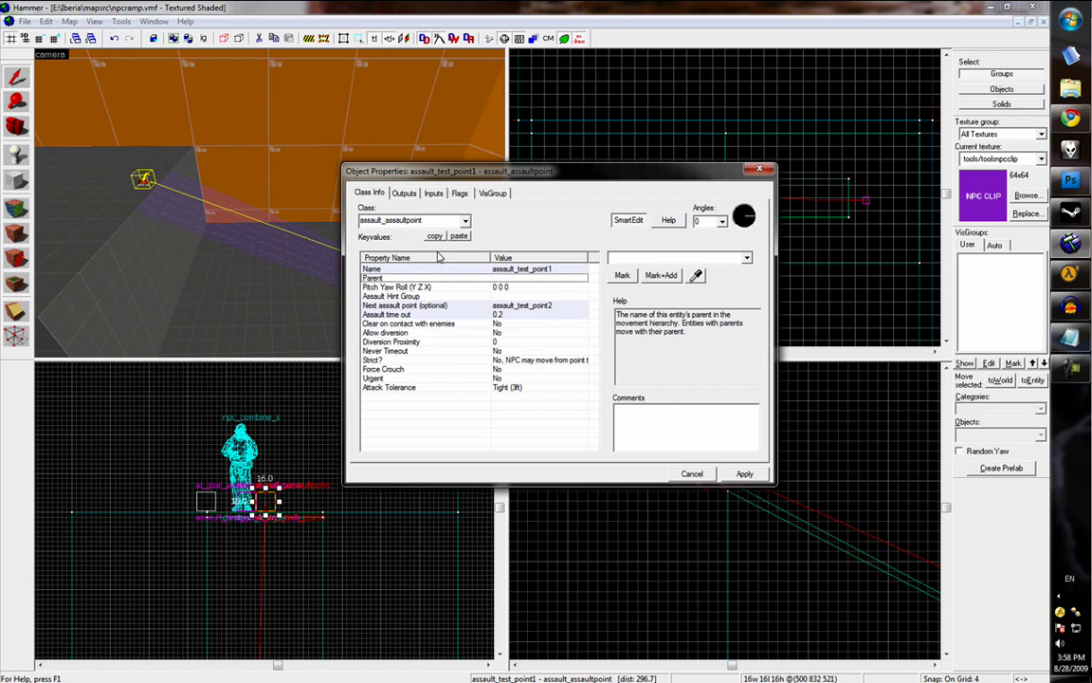
Set the rally point's Assault Point to assault_test_point1
key(z)
key(w)
key(z)
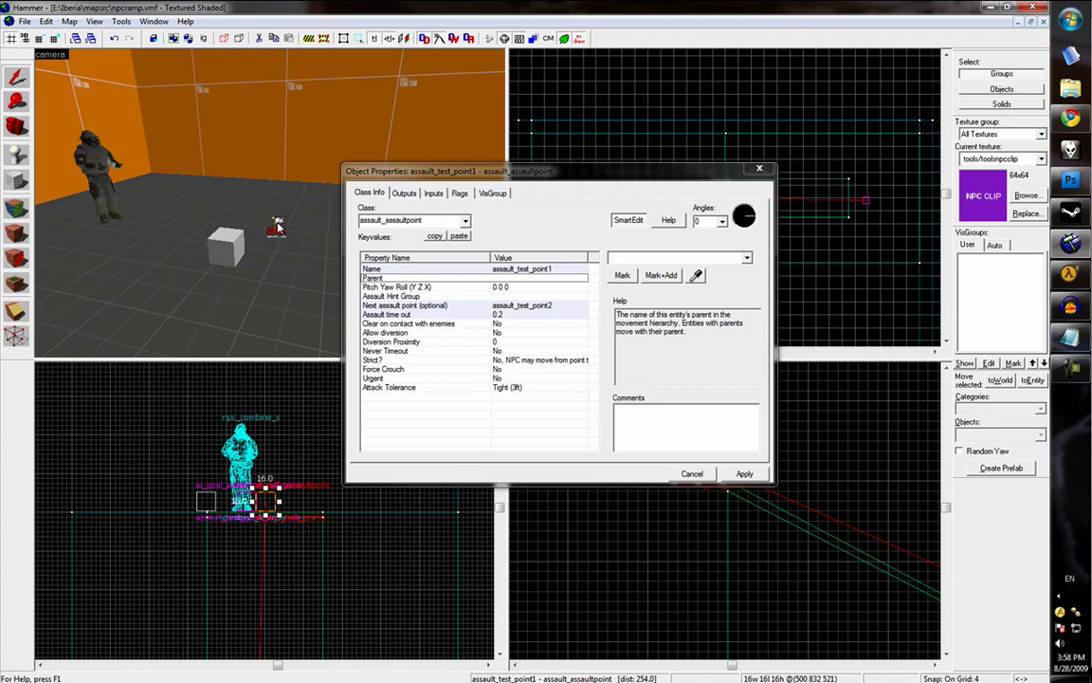
click(277, 225)
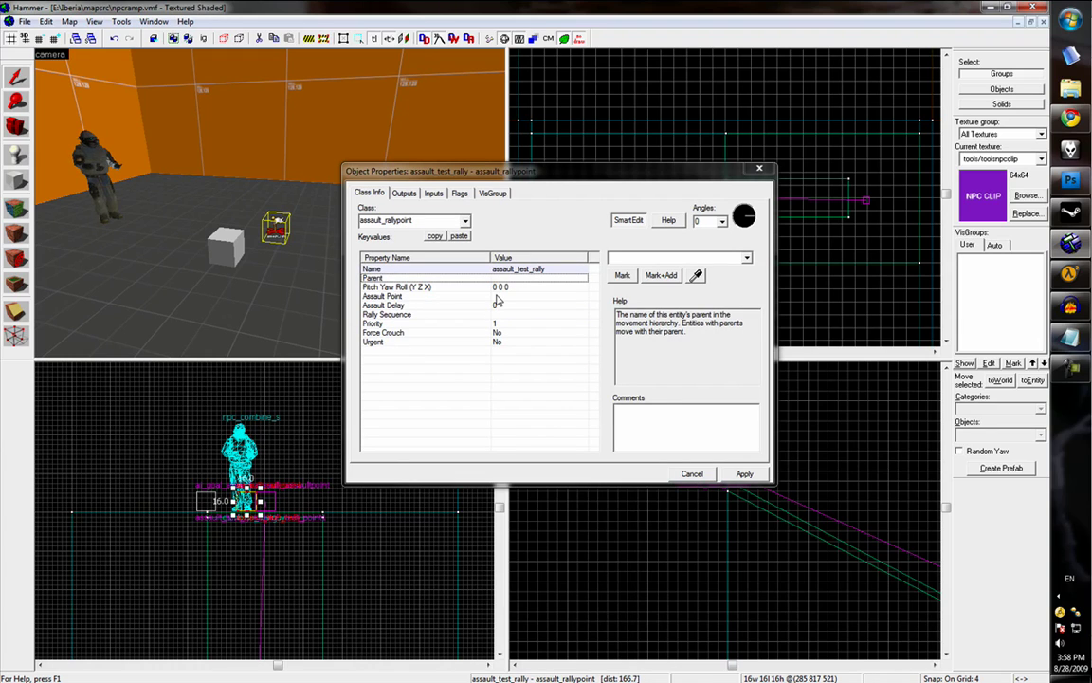
click(496, 297)
text(ass)
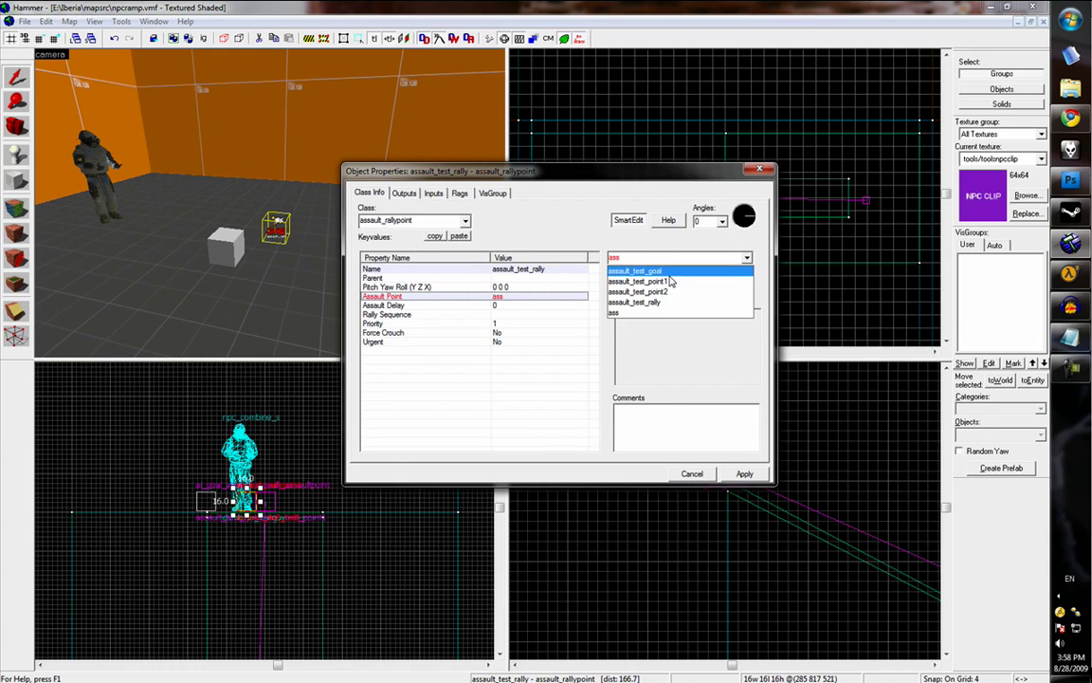
click(670, 283)
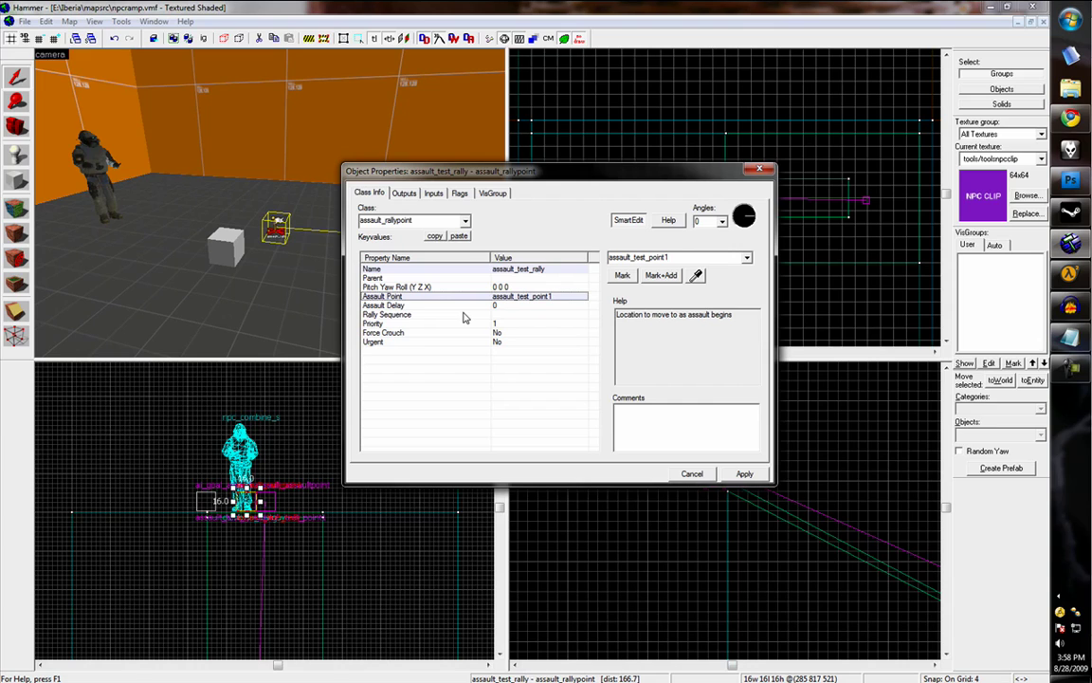
Add an OnArrival output to the assault_test_rally rally point that sends BeginAssault to assault_test_goal, and apply it
click(405, 193)
click(434, 449)
click(600, 358)
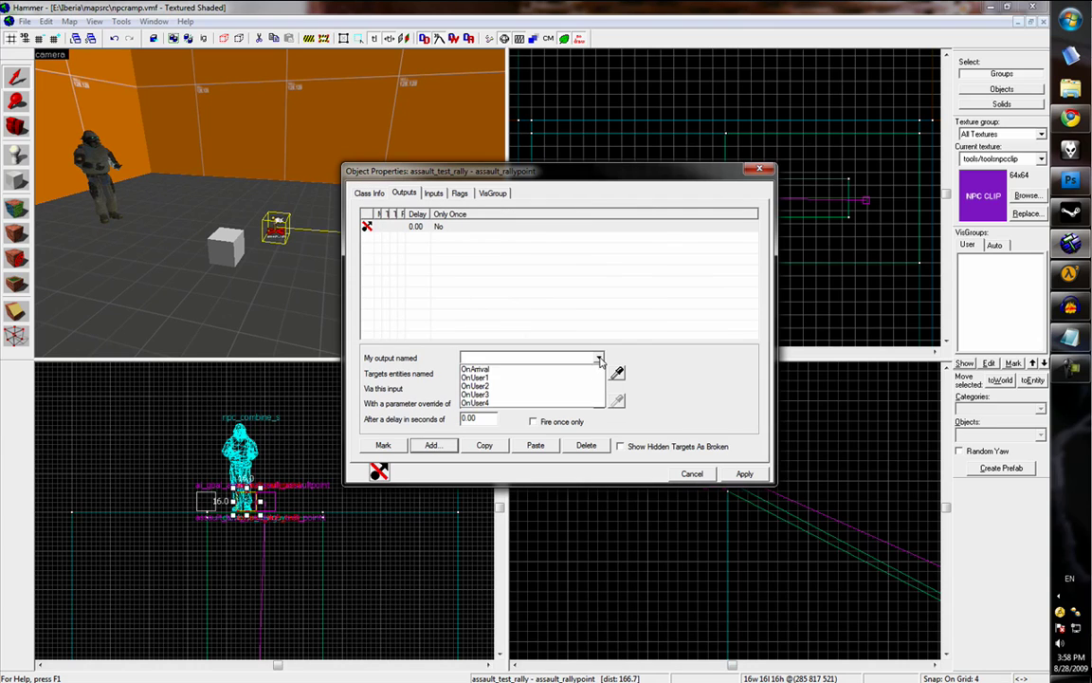
click(586, 368)
click(600, 374)
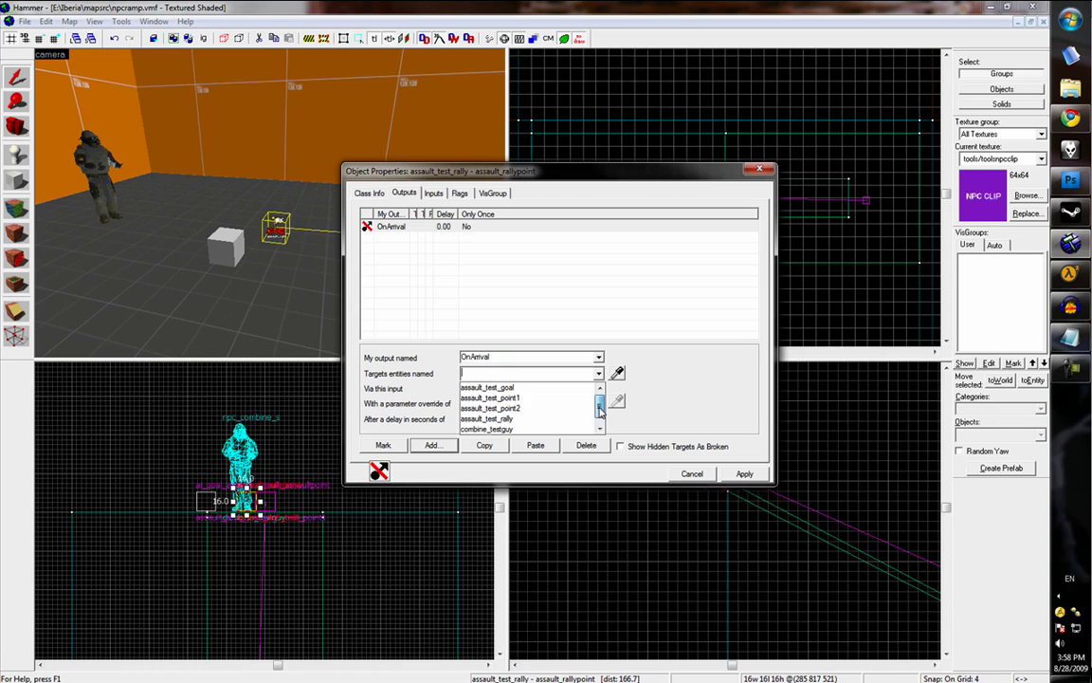
click(489, 388)
click(599, 389)
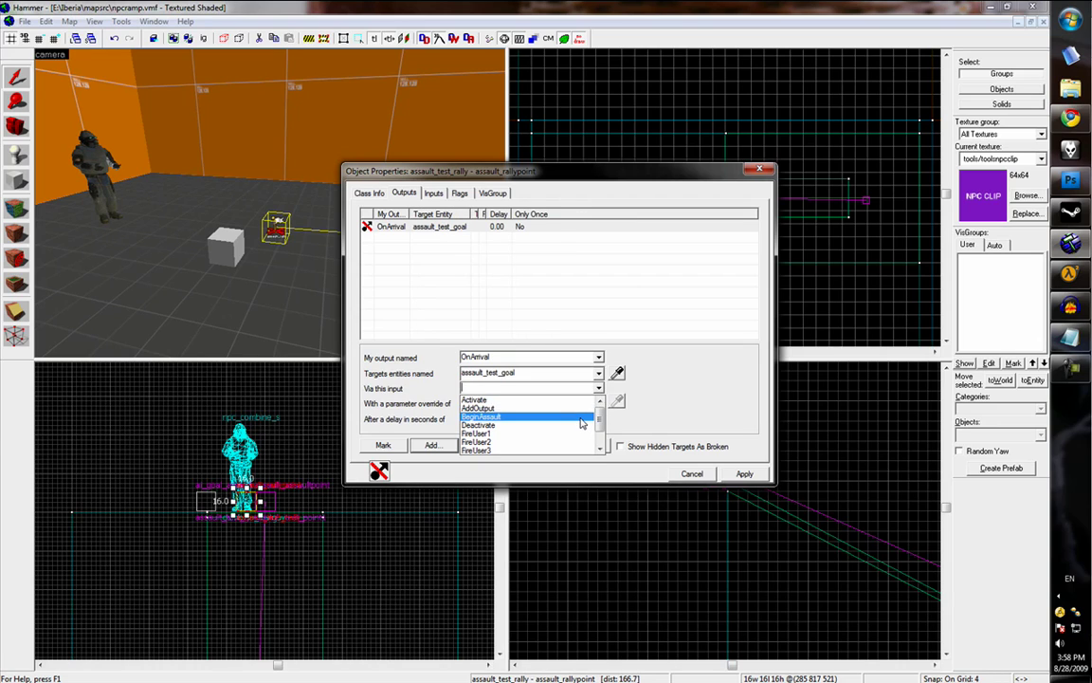
click(584, 416)
click(751, 476)
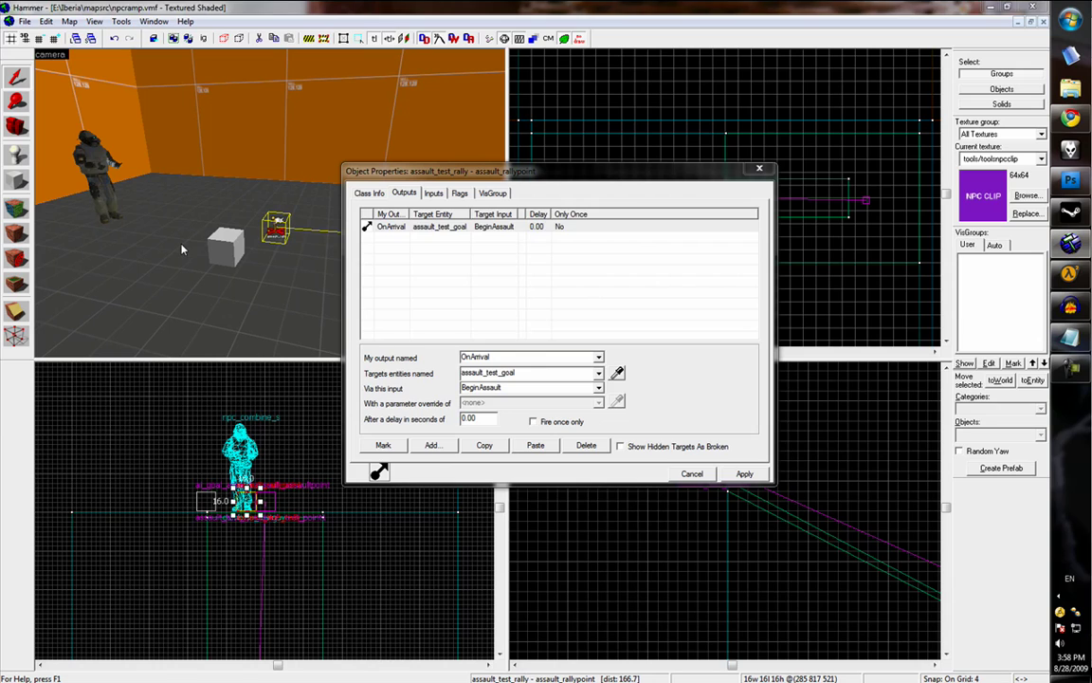
Set the Combine soldier's Sleep State to "Waiting for input, ignore PVS" and apply it
click(229, 248)
click(95, 175)
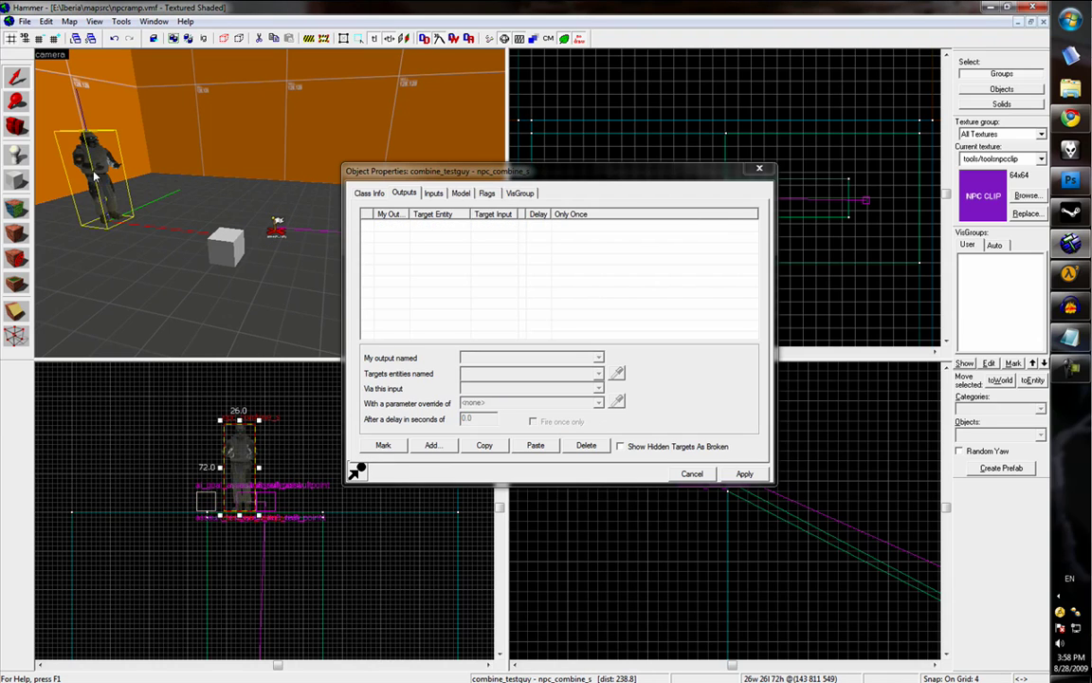
click(370, 194)
drag(593, 331, 594, 375)
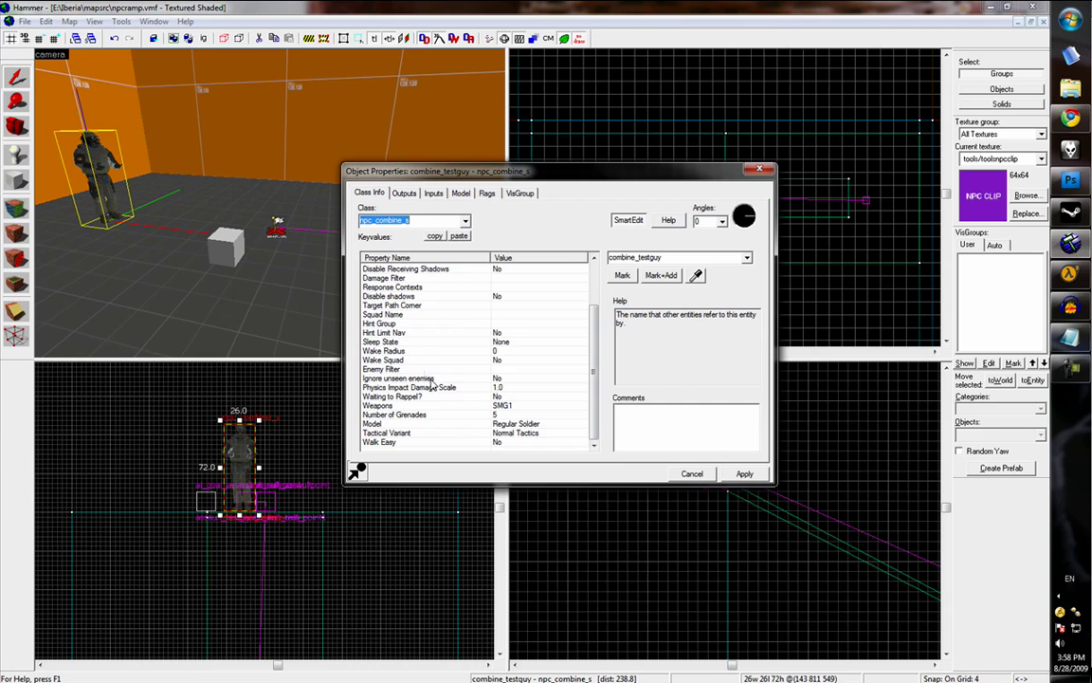
click(389, 350)
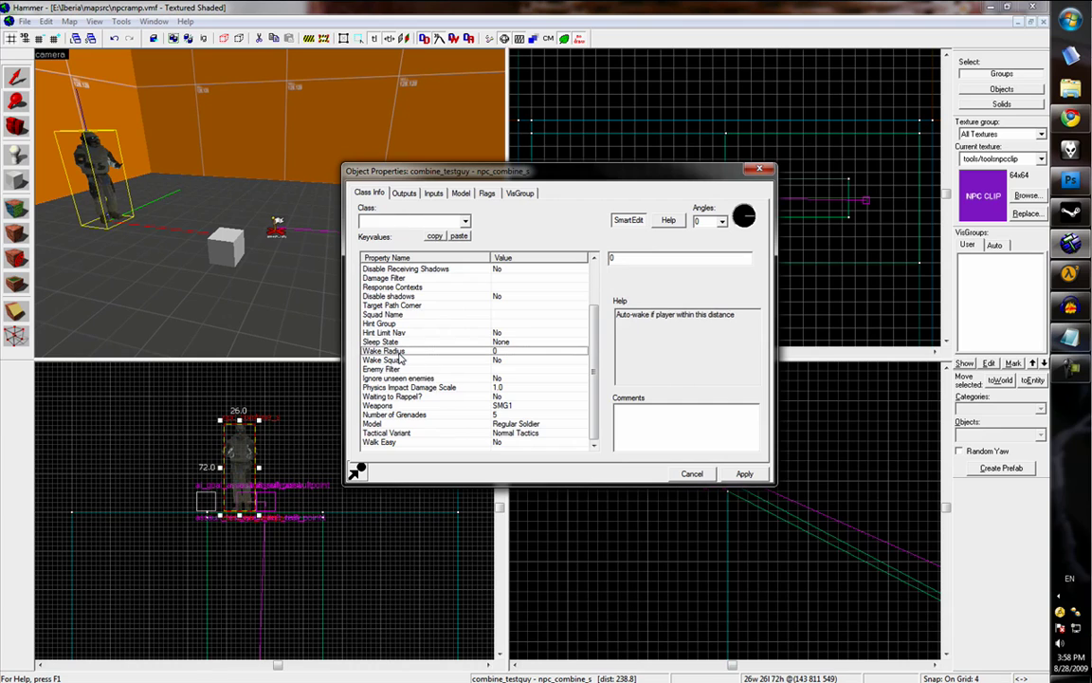
click(537, 342)
click(747, 258)
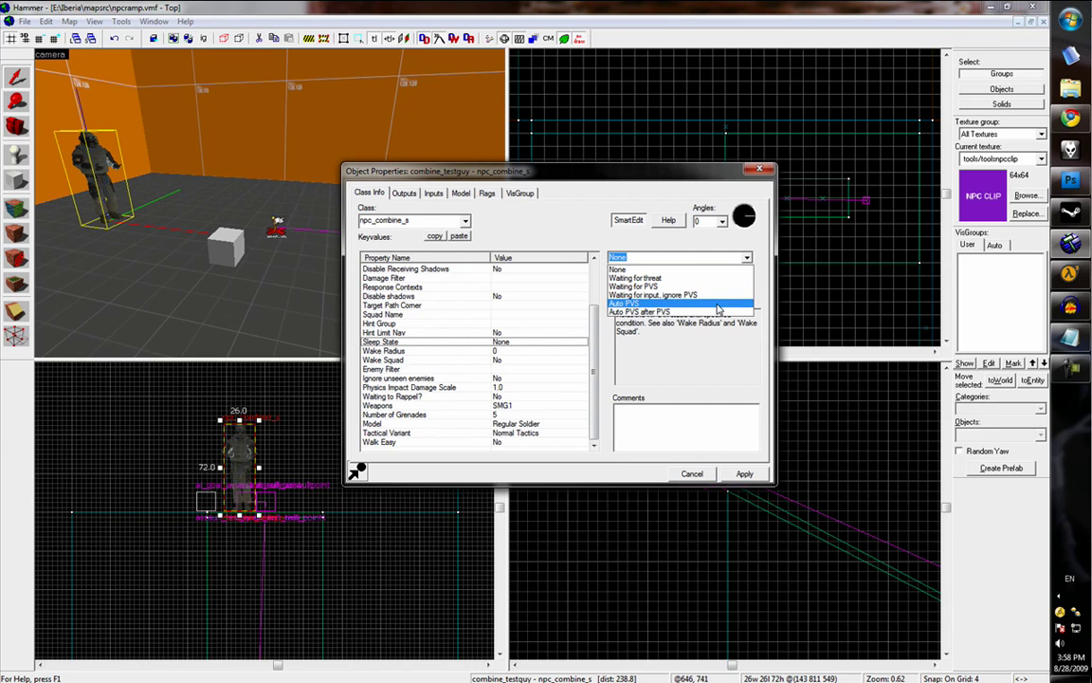
click(716, 295)
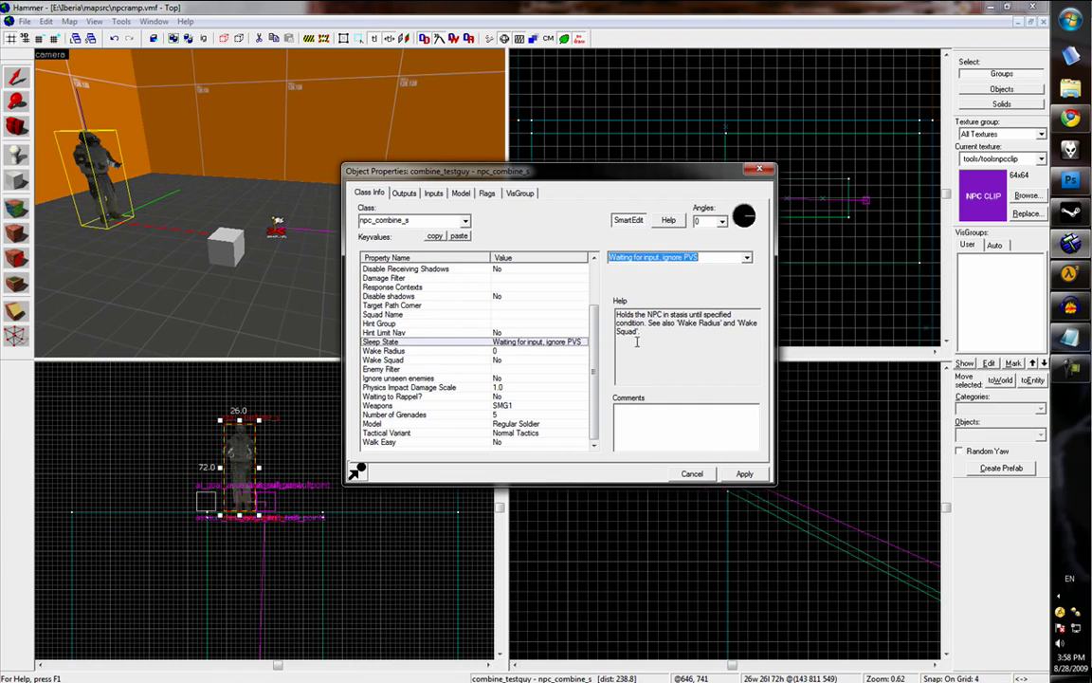
click(744, 474)
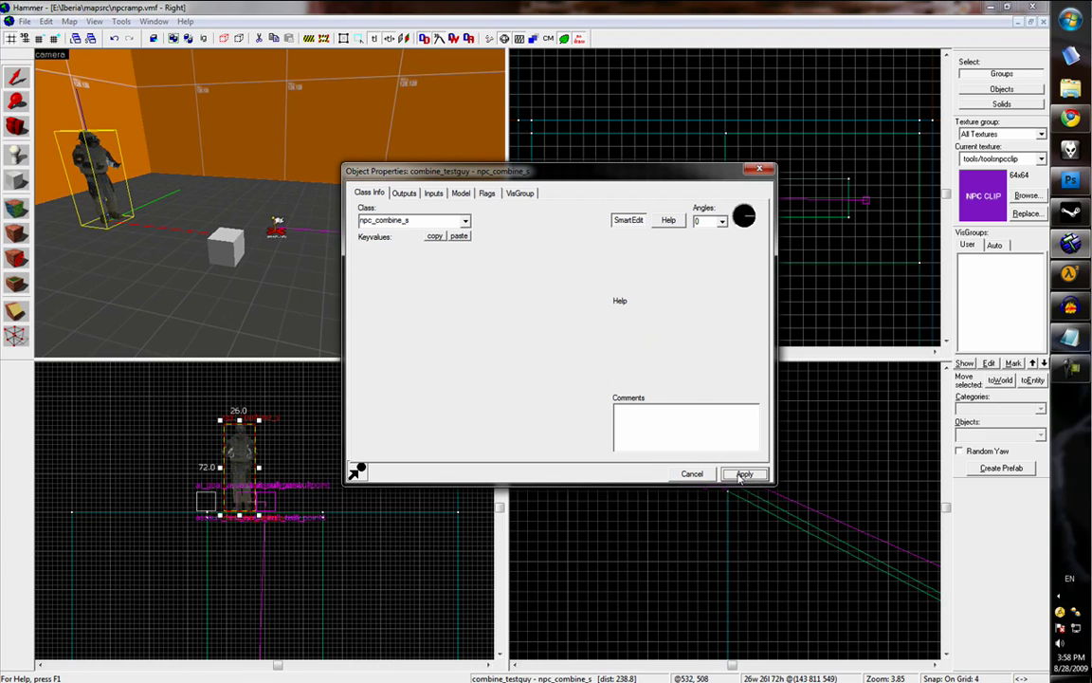
Add an OnWake output to the Combine soldier that sends Activate to assault_test_goal, apply it and close the properties
click(403, 194)
click(433, 445)
click(598, 357)
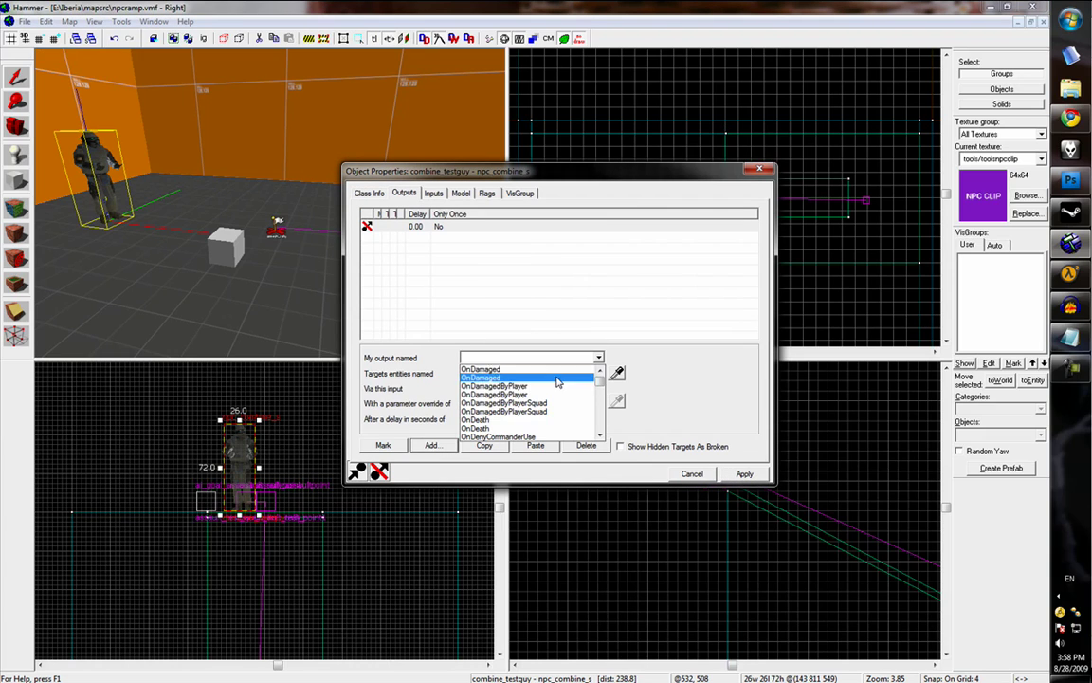
drag(601, 383, 601, 427)
click(521, 430)
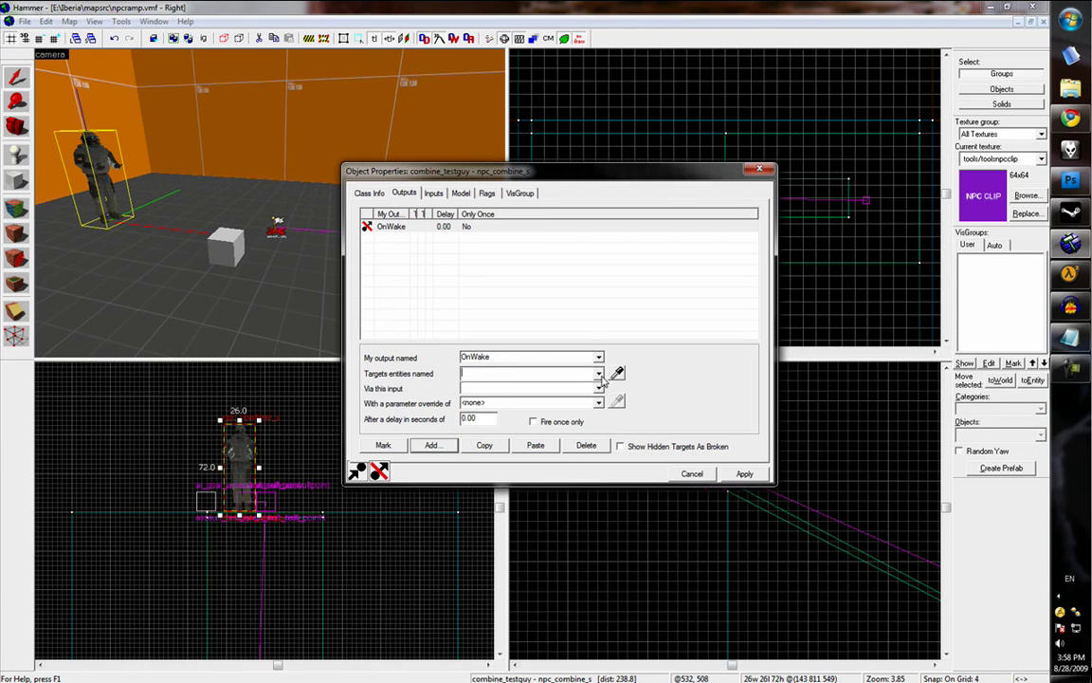
click(600, 375)
click(539, 389)
click(599, 389)
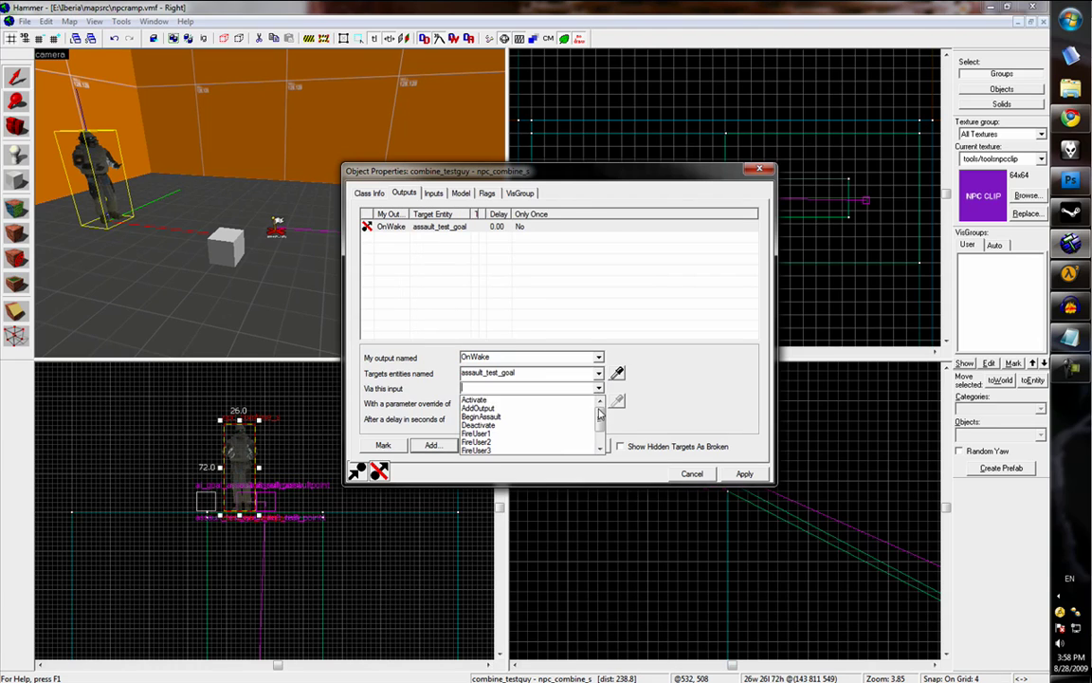
click(551, 402)
click(745, 474)
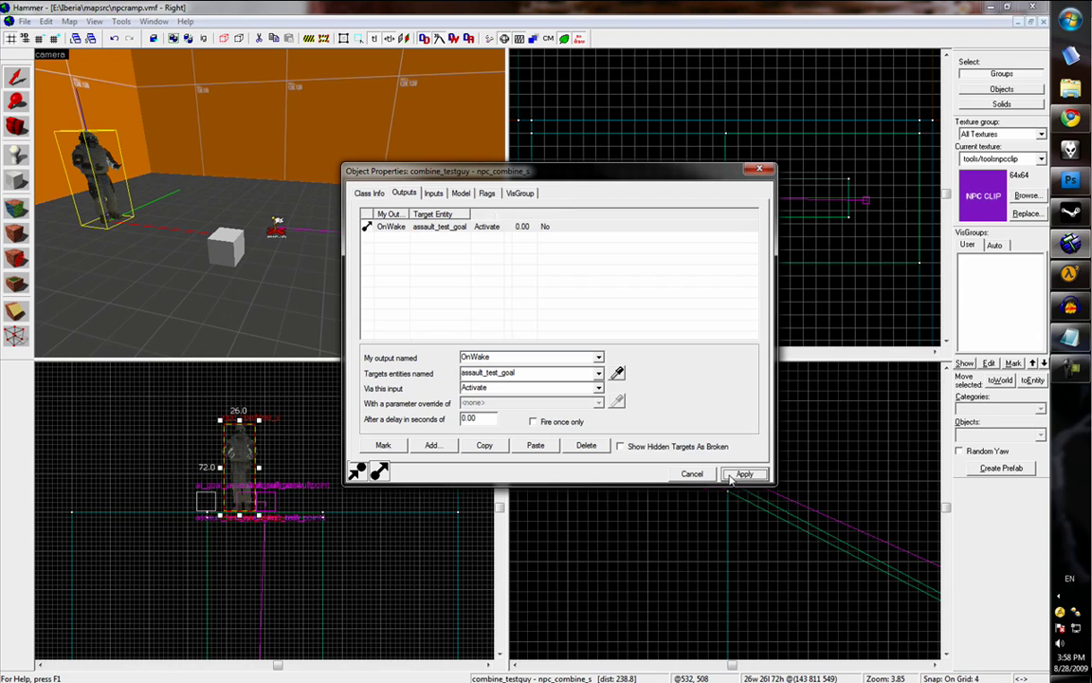
click(758, 172)
key(Escape)
Start the block tool and choose the tools/toolstrigger texture by filtering the textures for "trigger"
key(z)
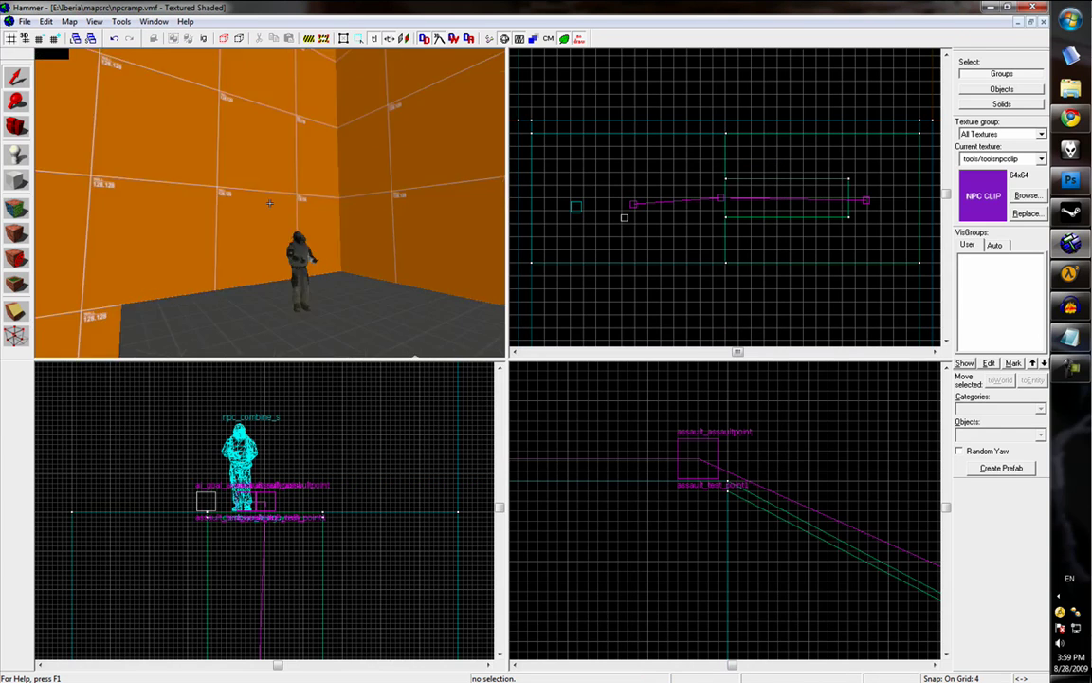
key(w)
key(w)
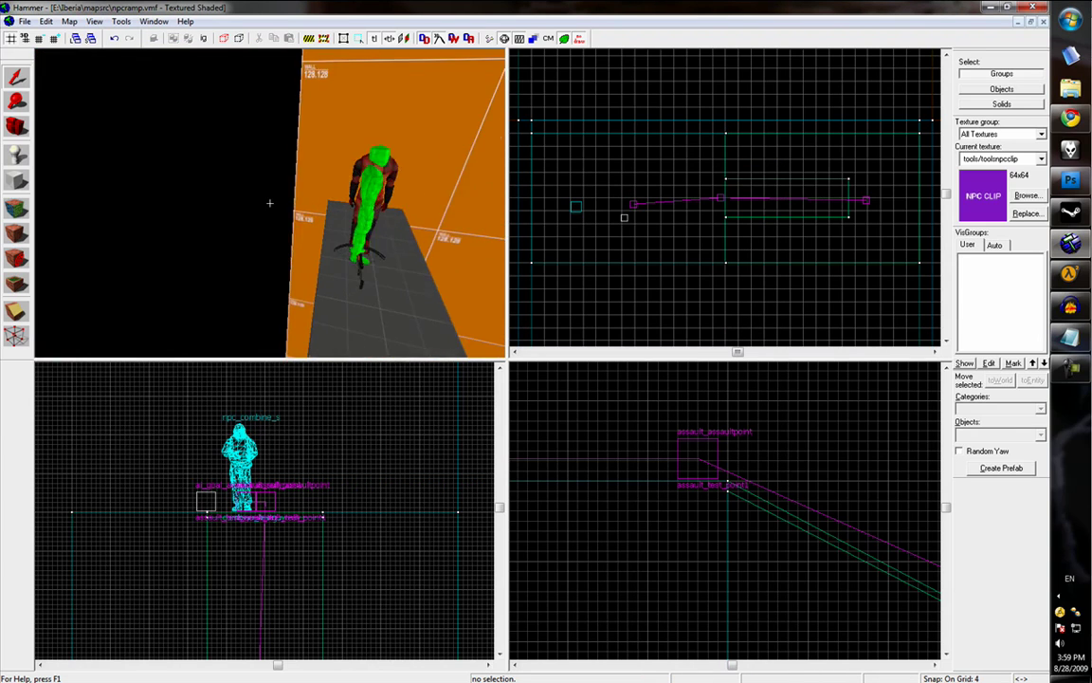
key(z)
click(17, 180)
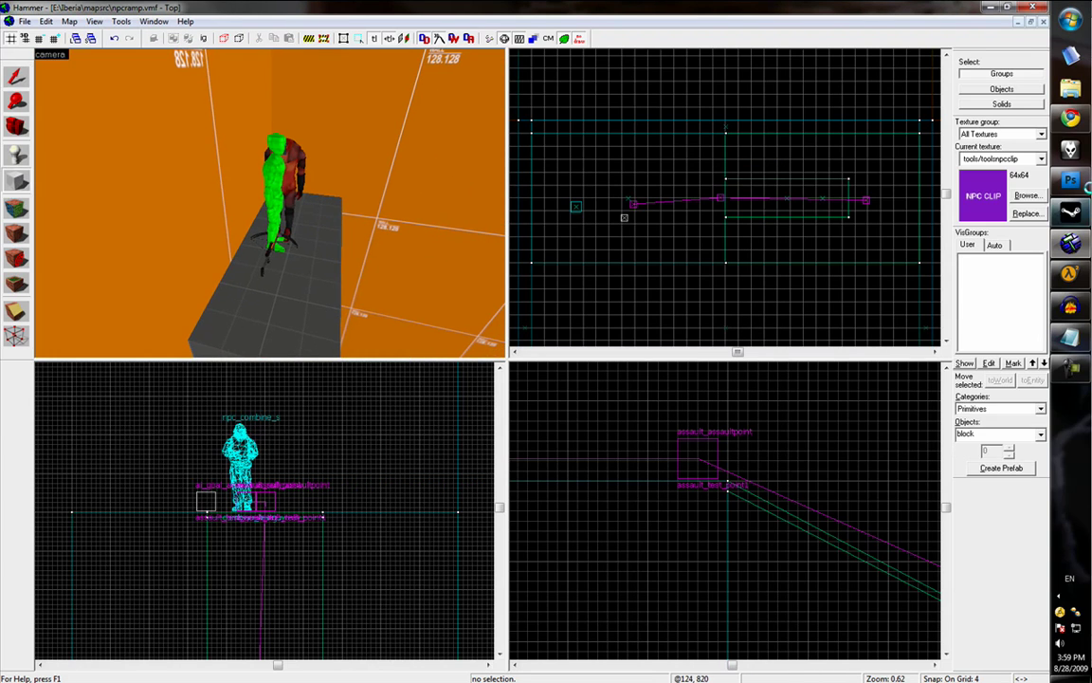
click(1026, 194)
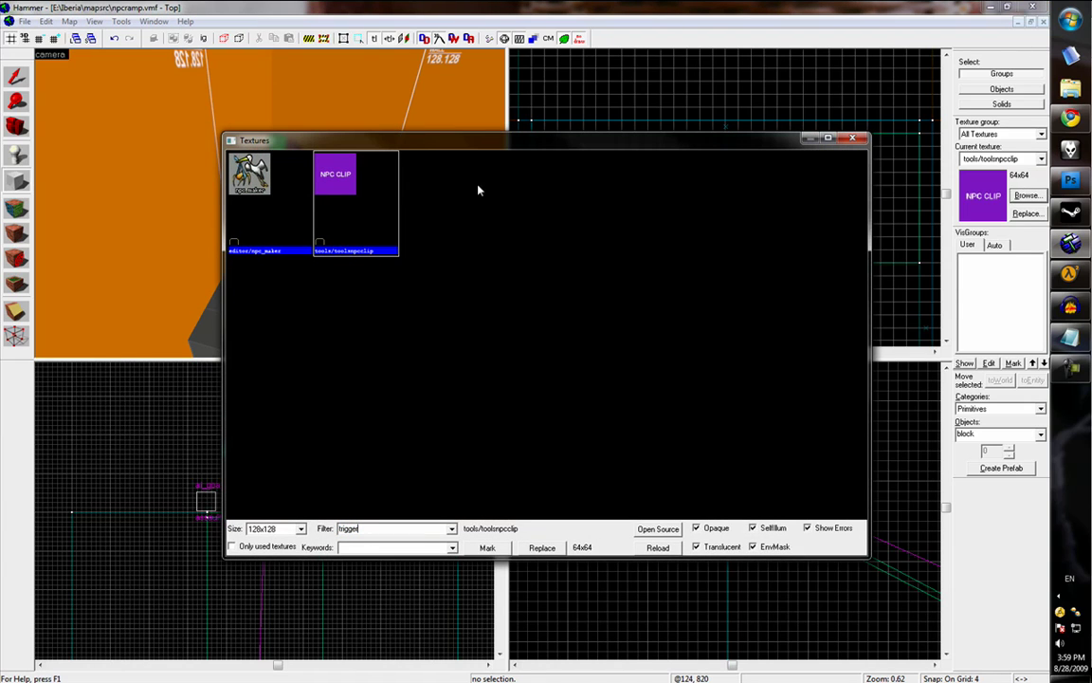
double_click(359, 196)
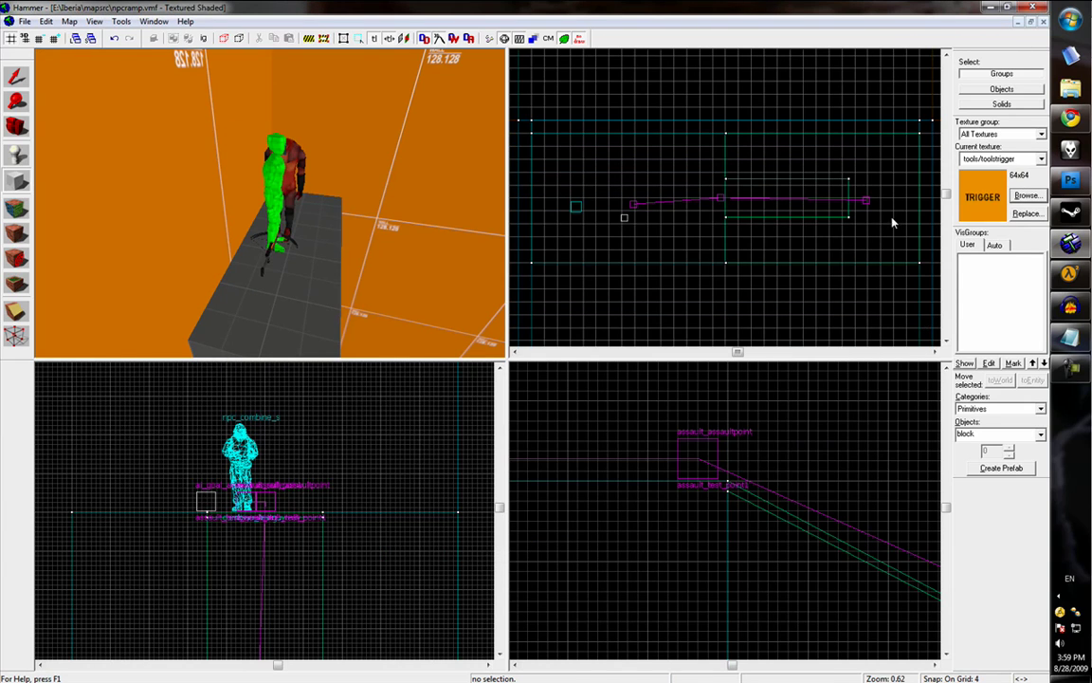
Create a trigger block about 104 x 16 x 72 units beside the player start, resting on top of the starting platform
middle_drag(805, 220, 844, 107)
middle_drag(683, 304, 702, 165)
scroll(658, 226, up, 7)
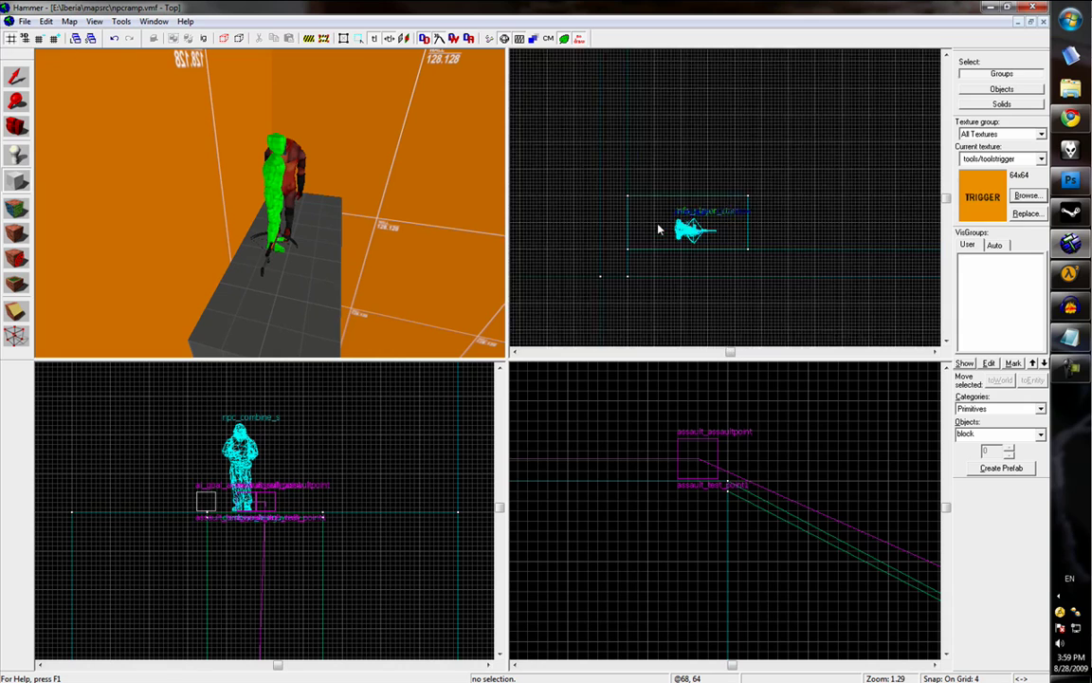
scroll(651, 189, up, 1)
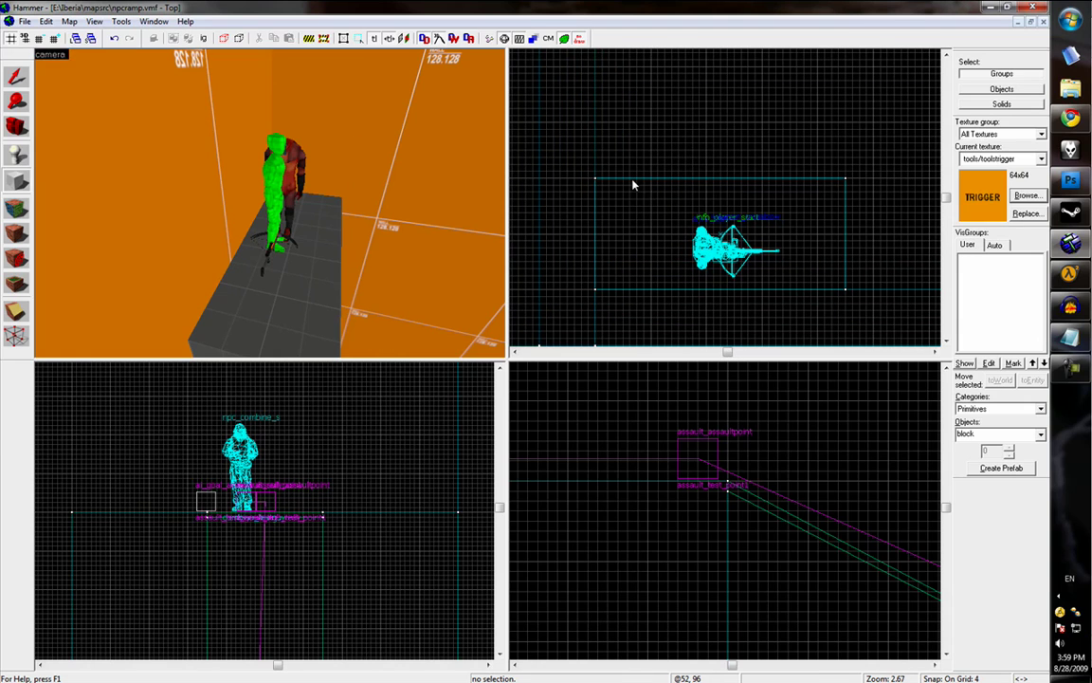
drag(633, 184, 806, 209)
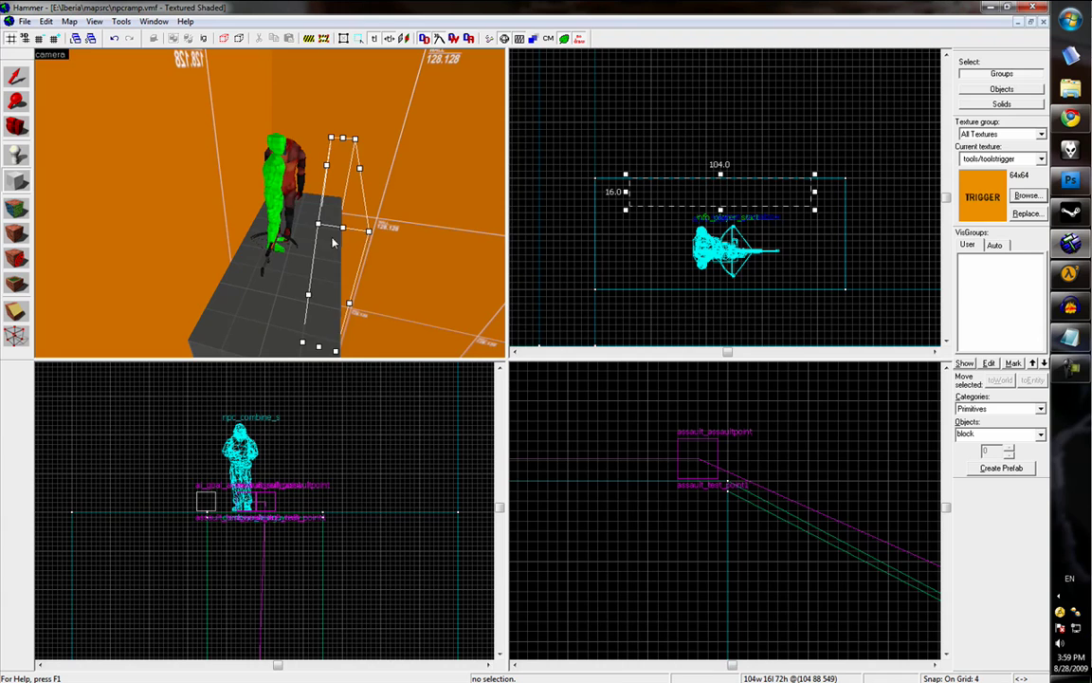
key(z)
key(d)
key(z)
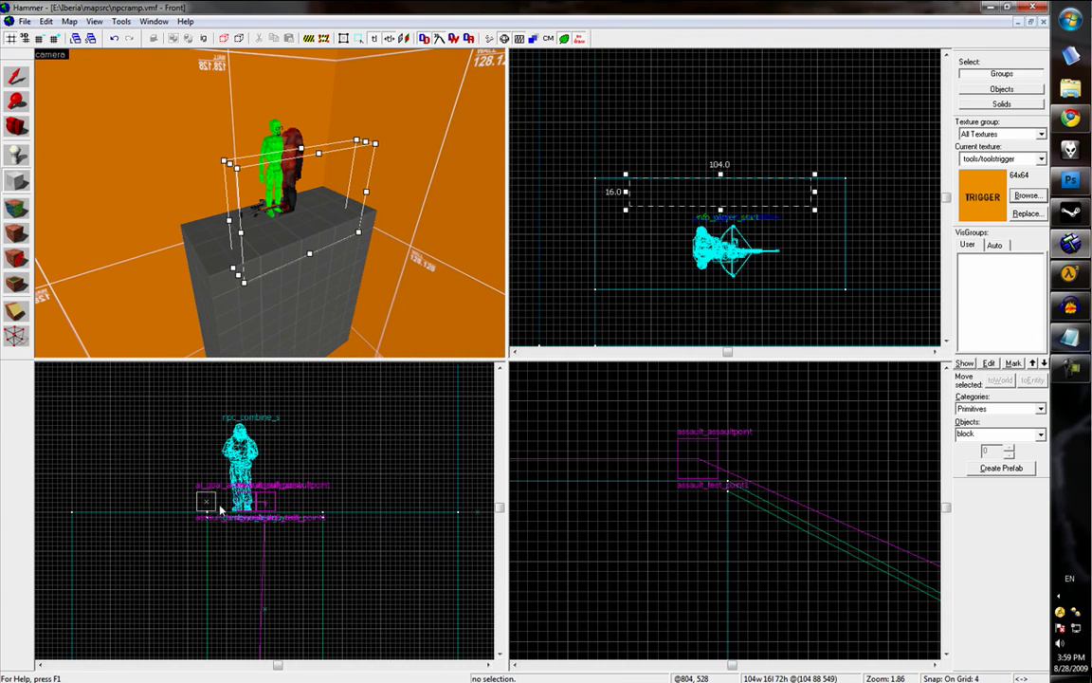
scroll(221, 510, down, 1)
key(ctrl+e)
scroll(262, 505, up, 6)
drag(259, 505, 260, 474)
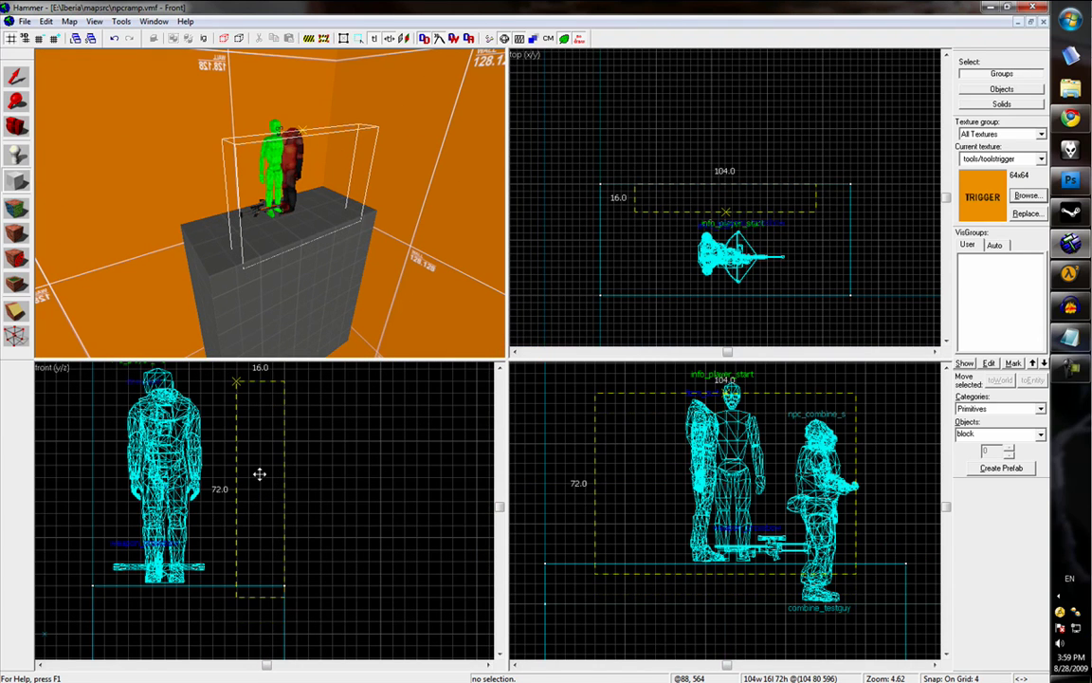
key(Return)
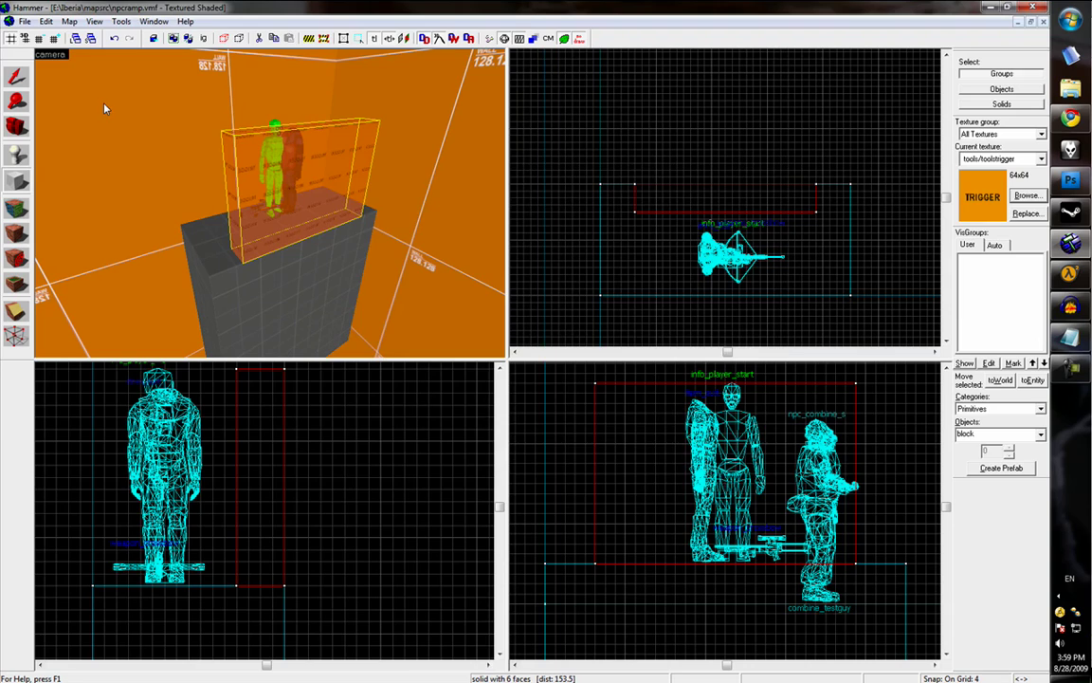
Tie the new trigger block to an entity of class trigger_once
key(ctrl+t)
text(trigger)
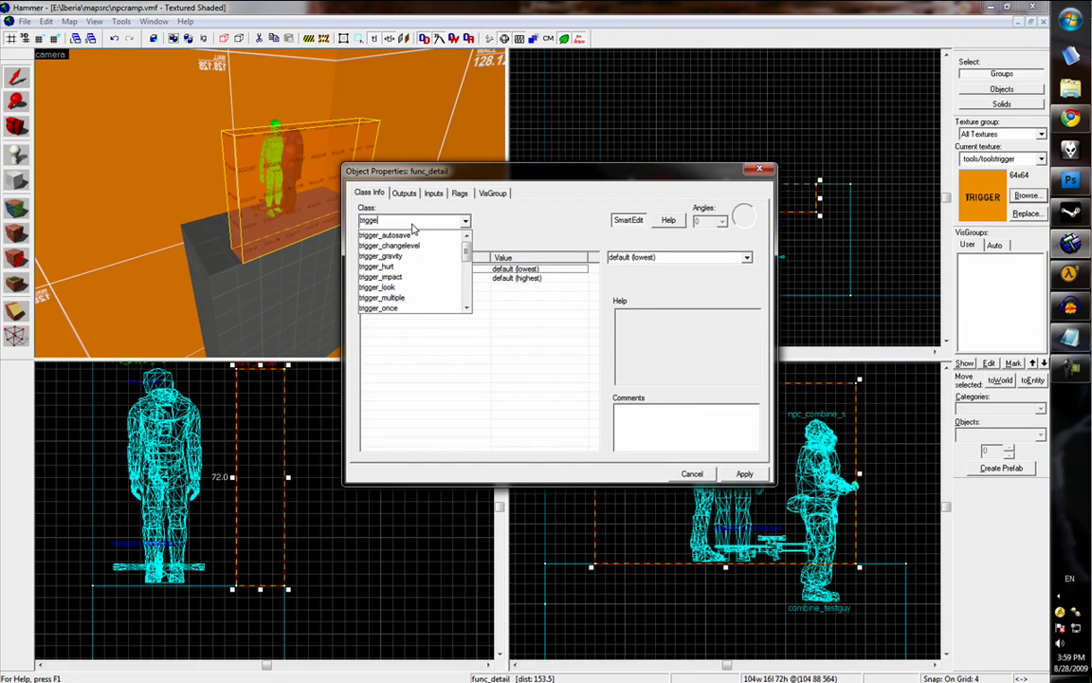
click(401, 311)
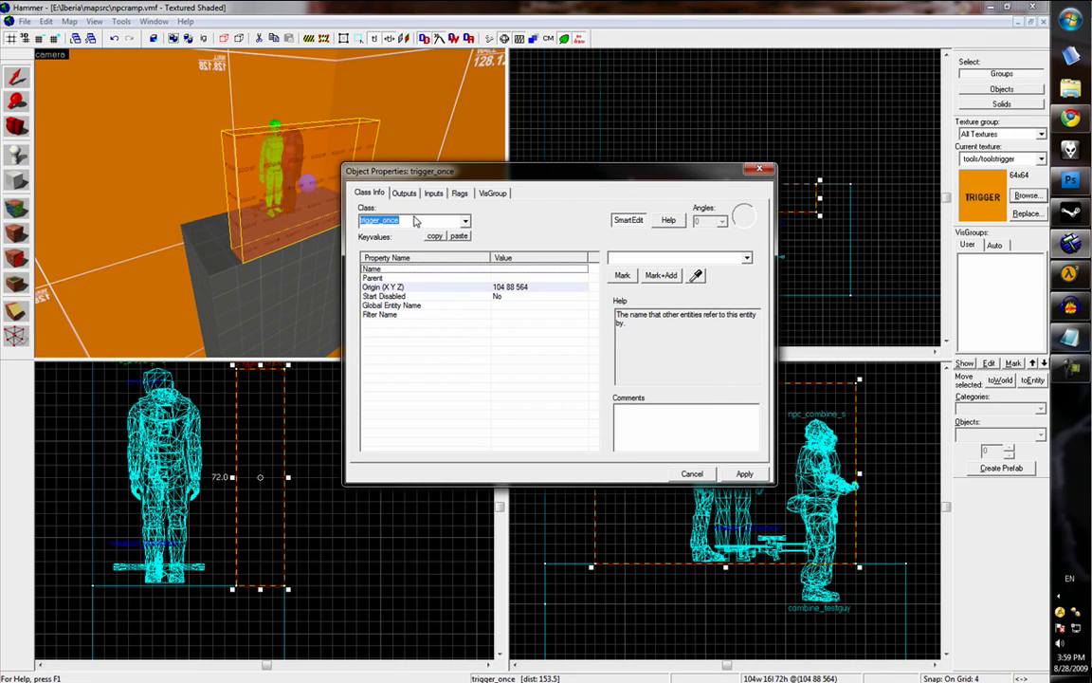
Add an OnTrigger output to the trigger_once that sends Wake to combine_testguy
click(405, 194)
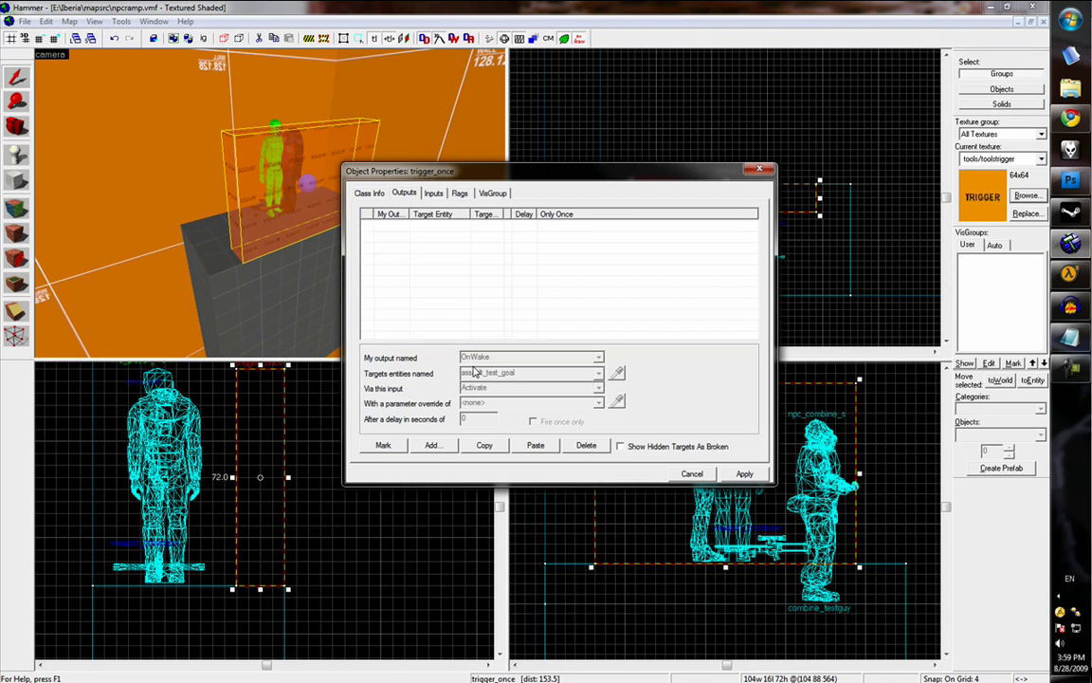
click(433, 446)
click(600, 357)
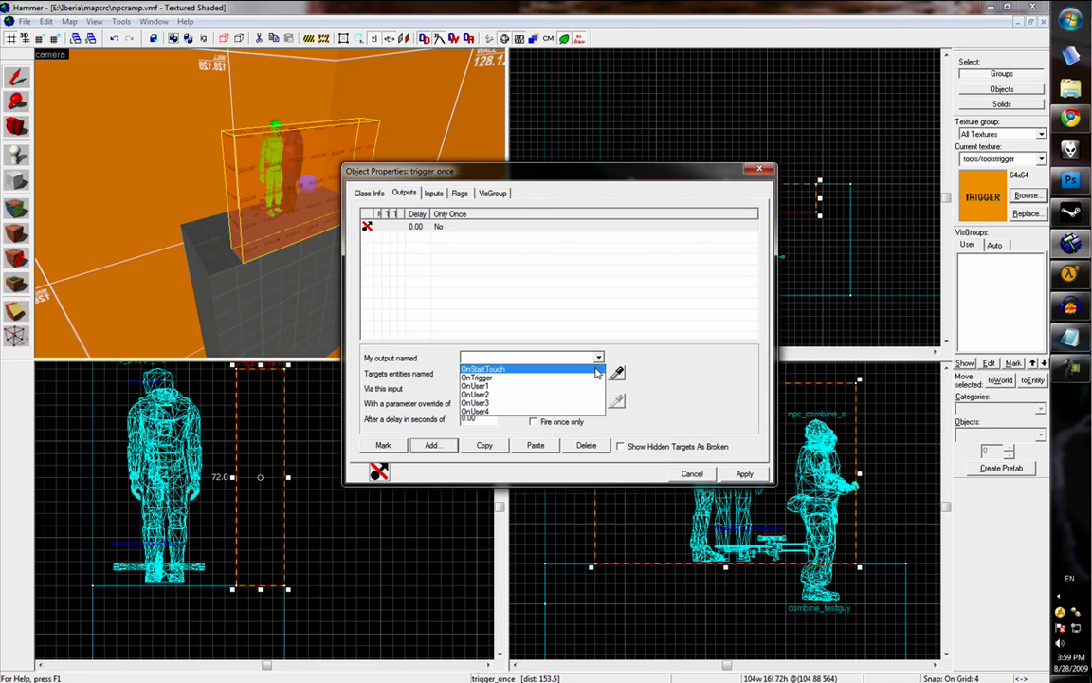
click(590, 377)
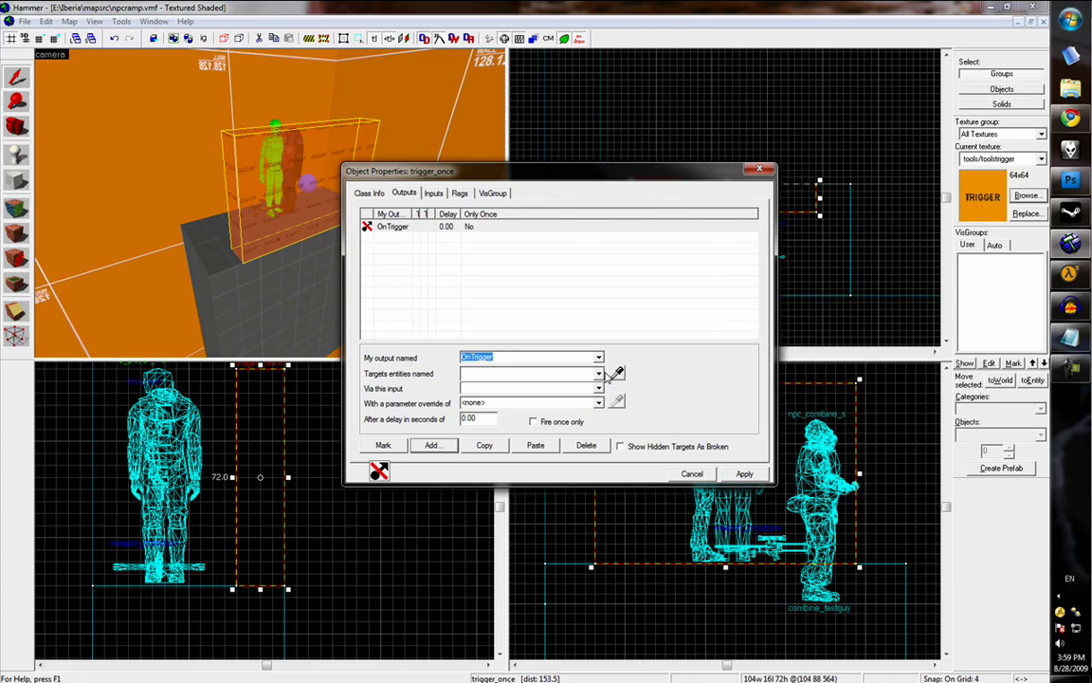
click(599, 374)
click(559, 423)
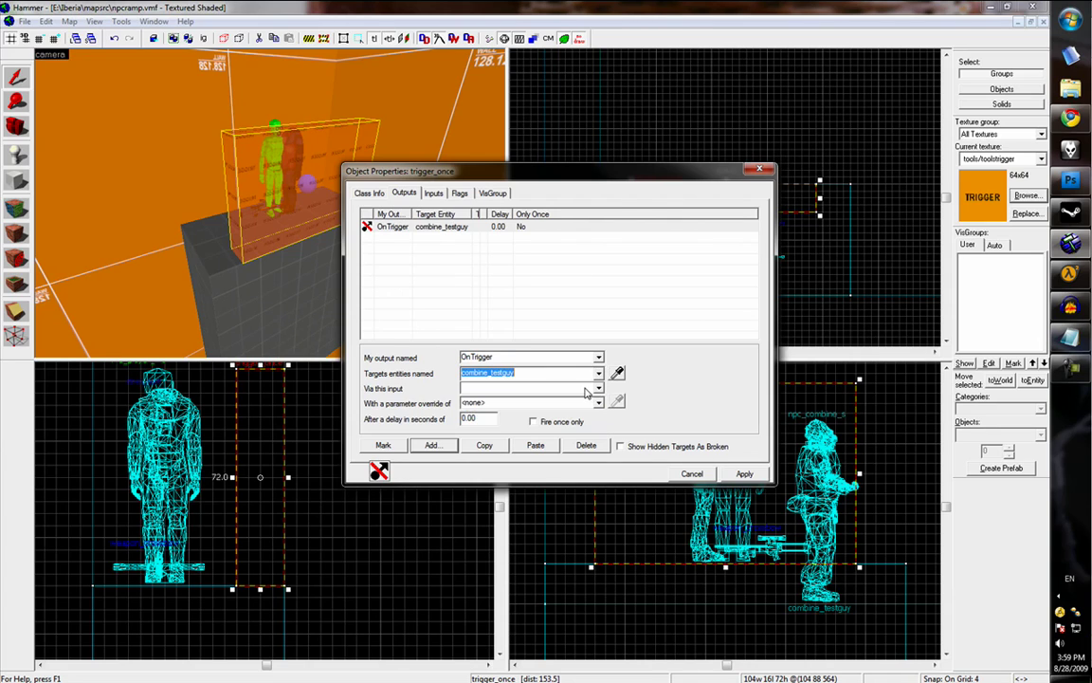
click(599, 388)
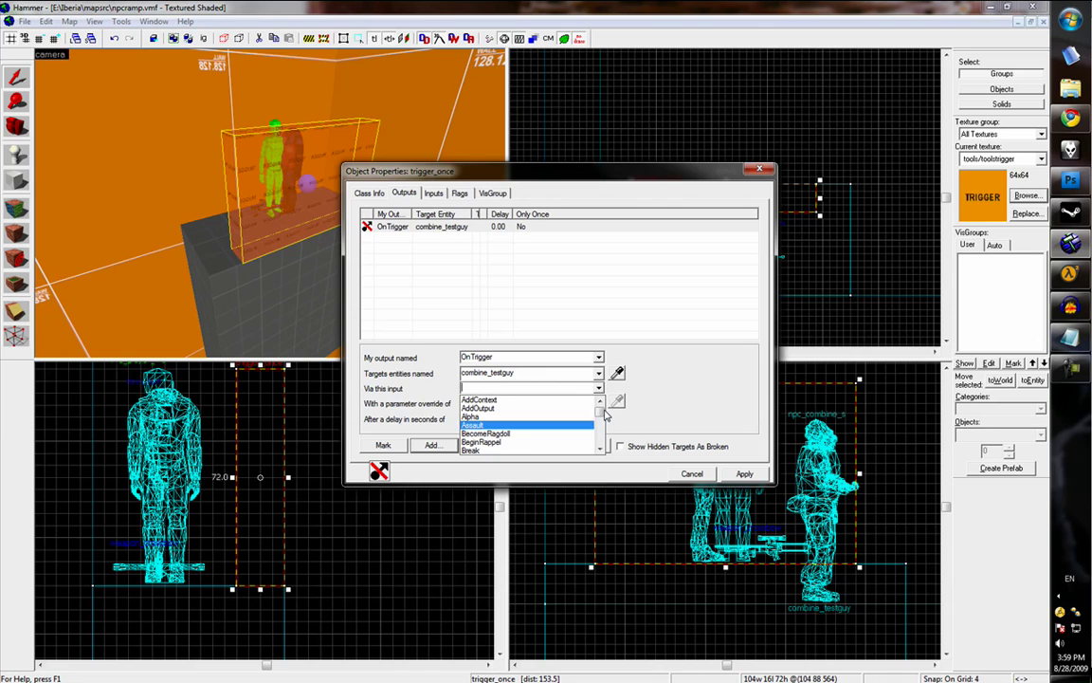
drag(604, 412, 603, 439)
text(Wake)
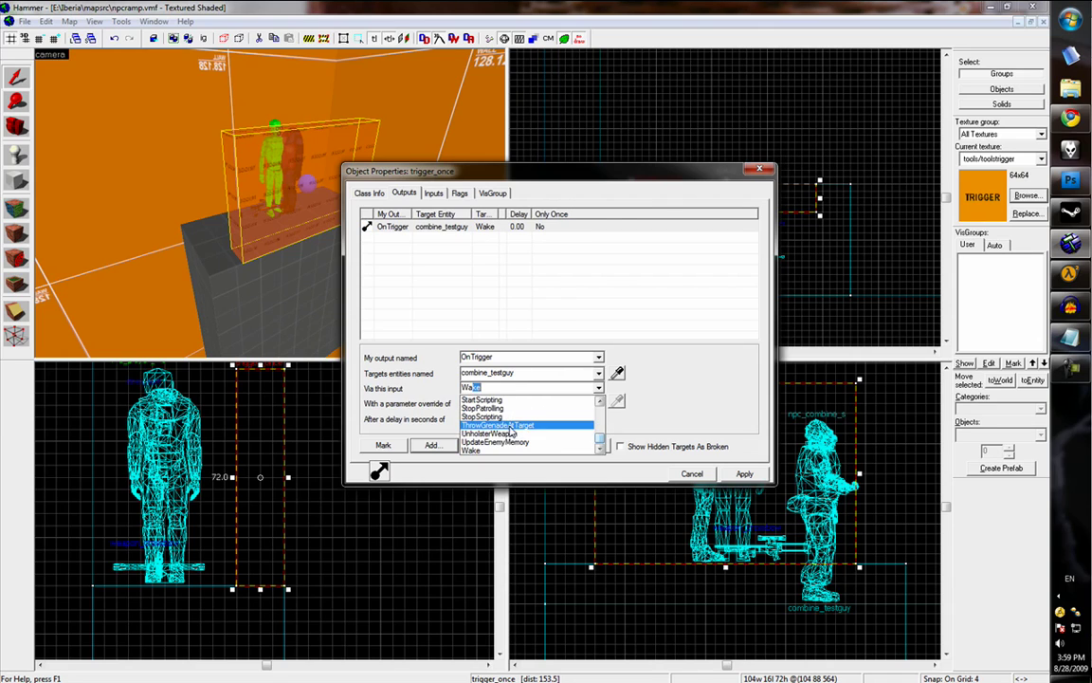
click(510, 427)
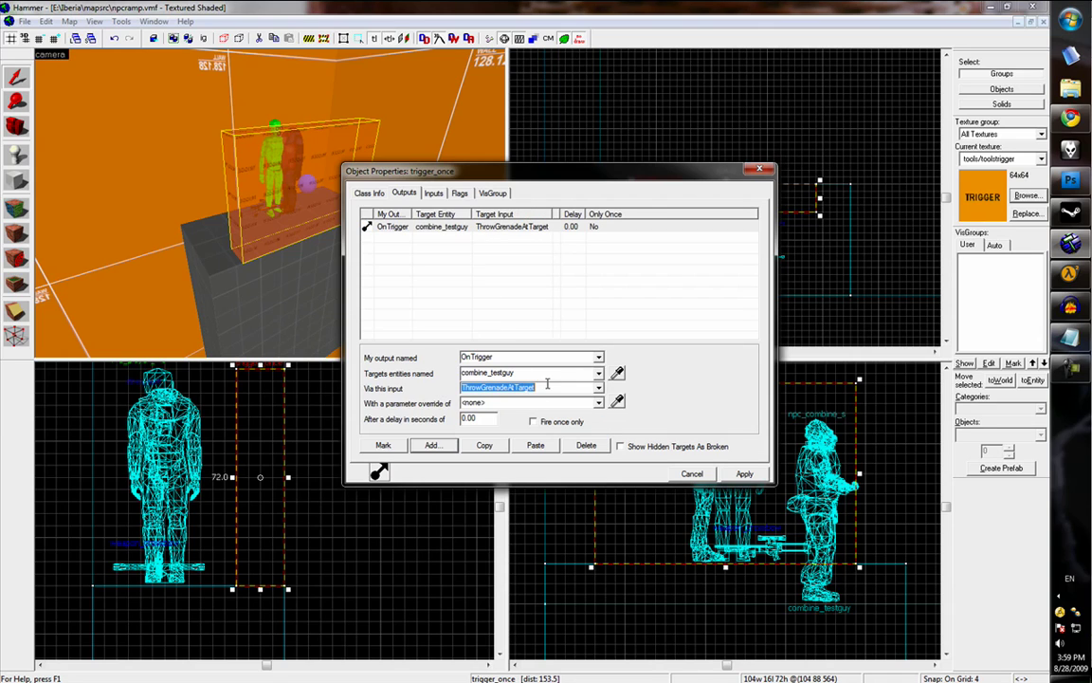
text(wak)
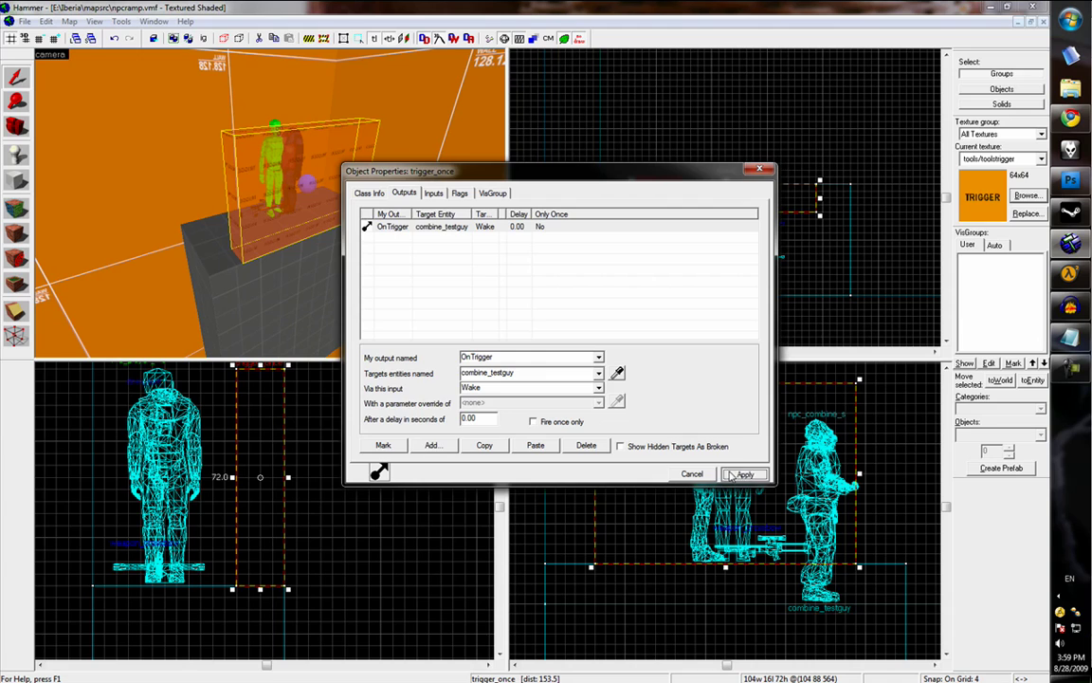
Apply the trigger's output and set the ai_goal_assault's Actor(s) to affect to combine_testguy
click(742, 474)
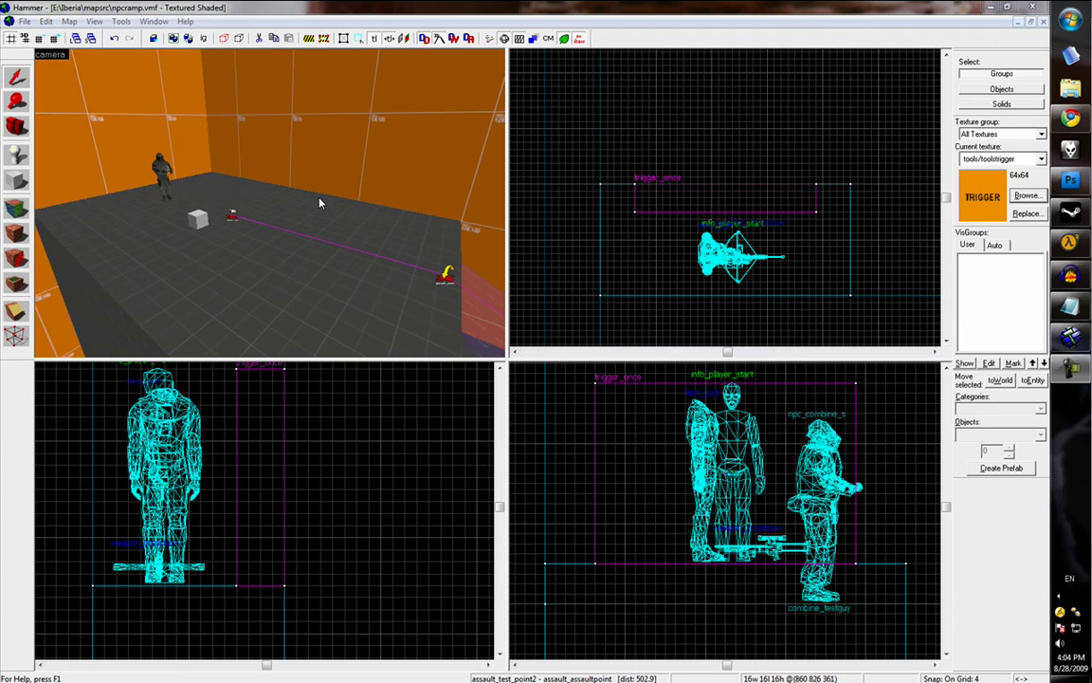
click(325, 113)
key(z)
key(d)
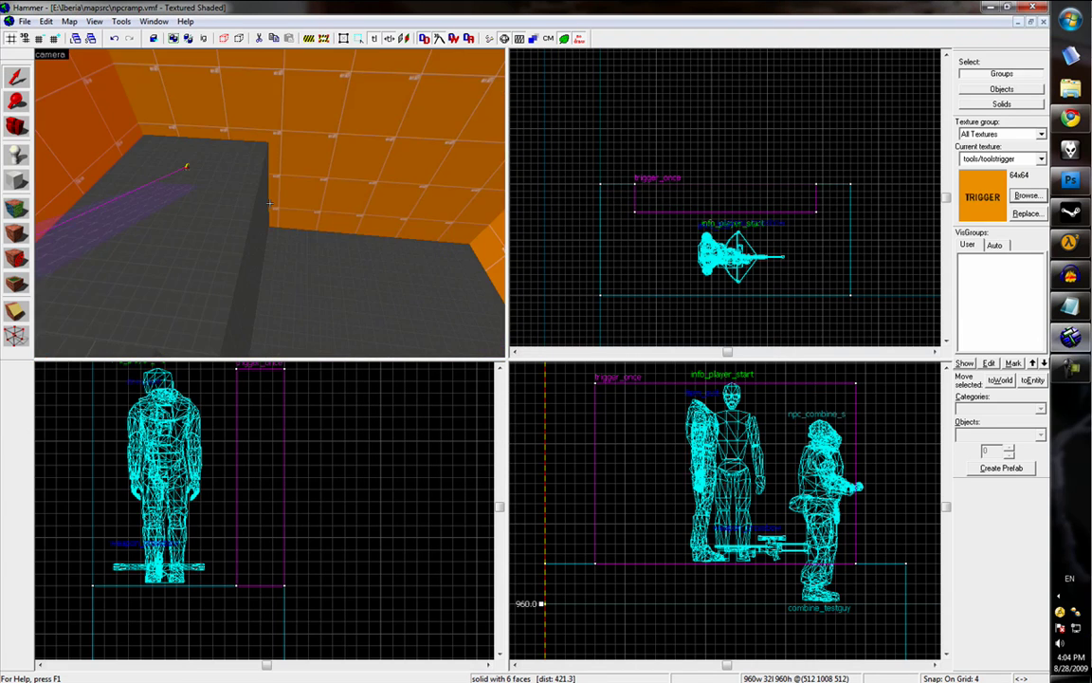
key(w)
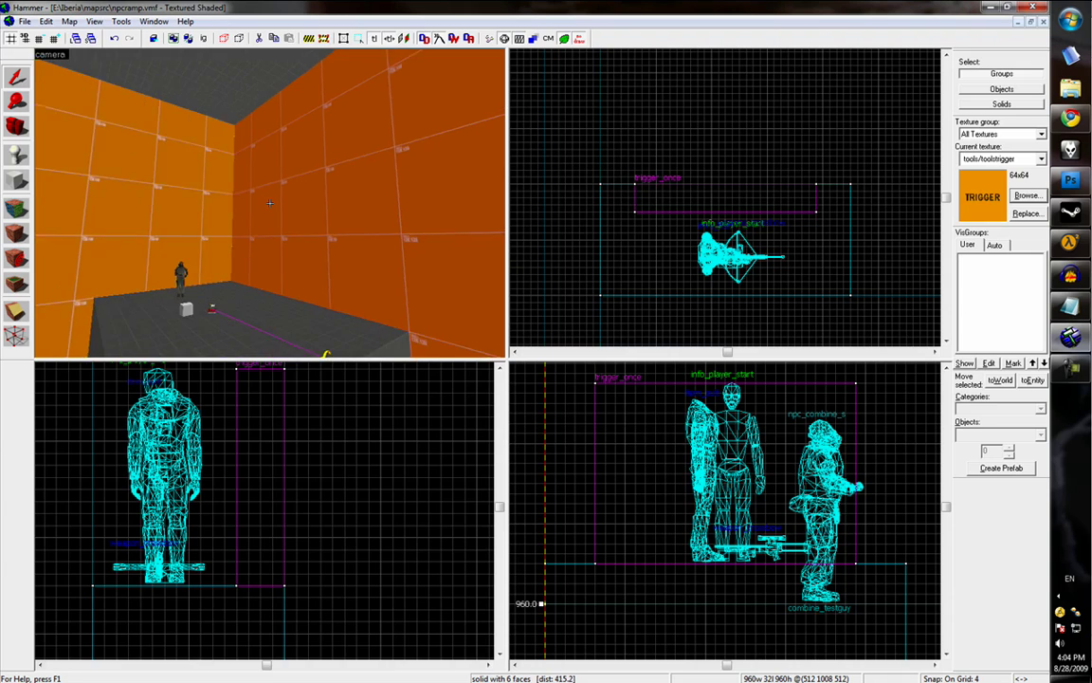
key(z)
double_click(271, 206)
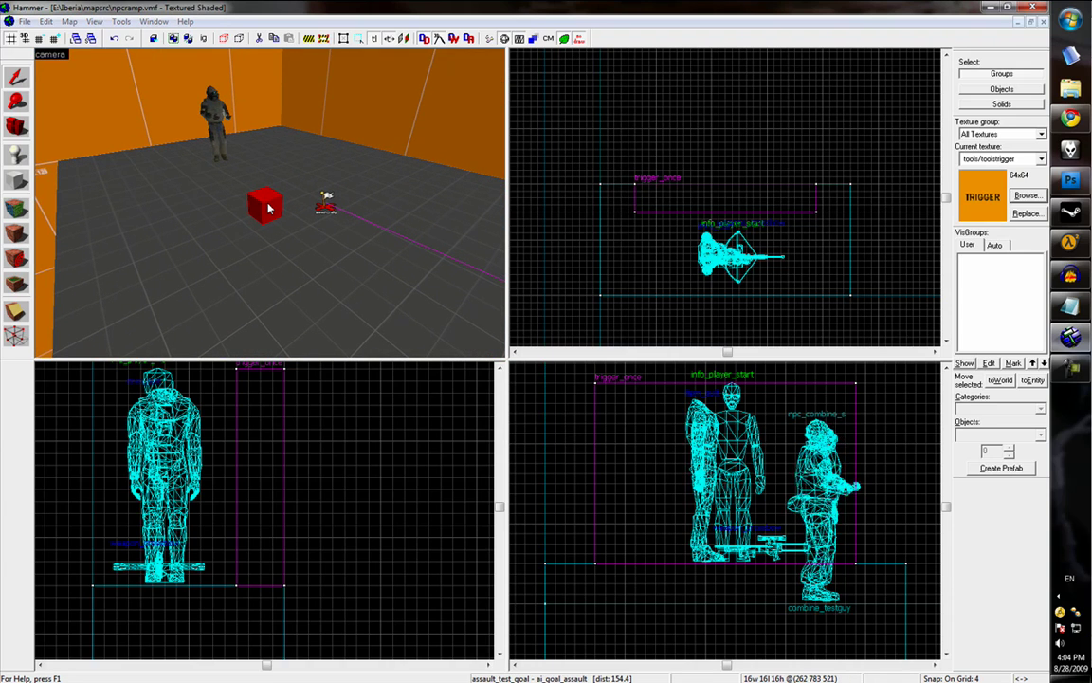
click(605, 368)
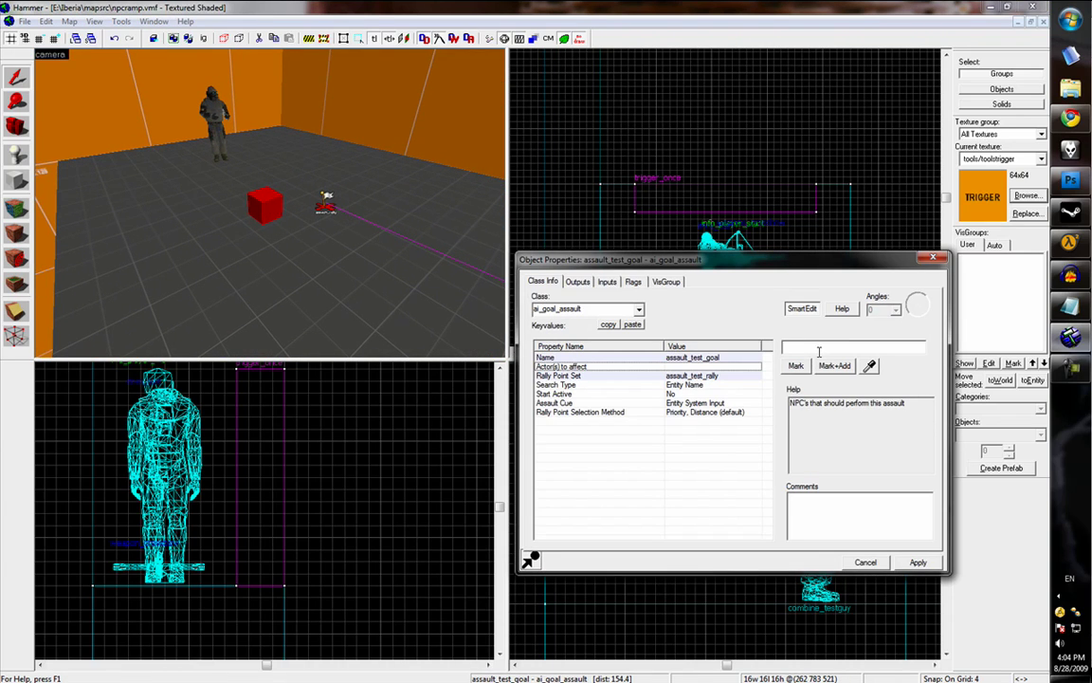
text(comb)
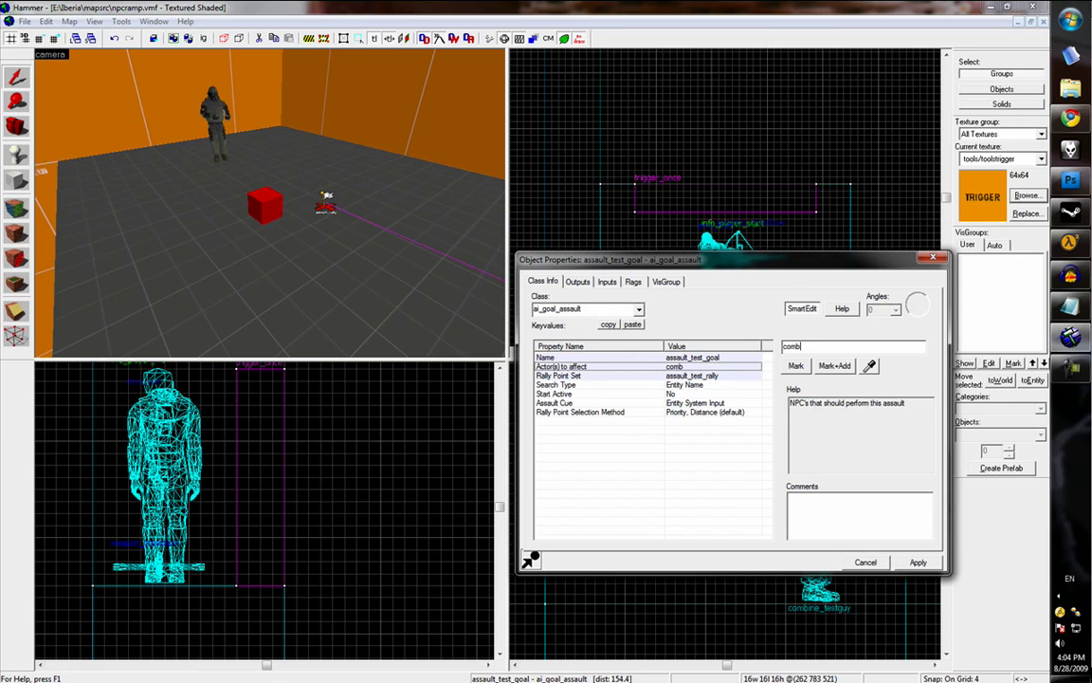
text(ine_testguy)
key(Return)
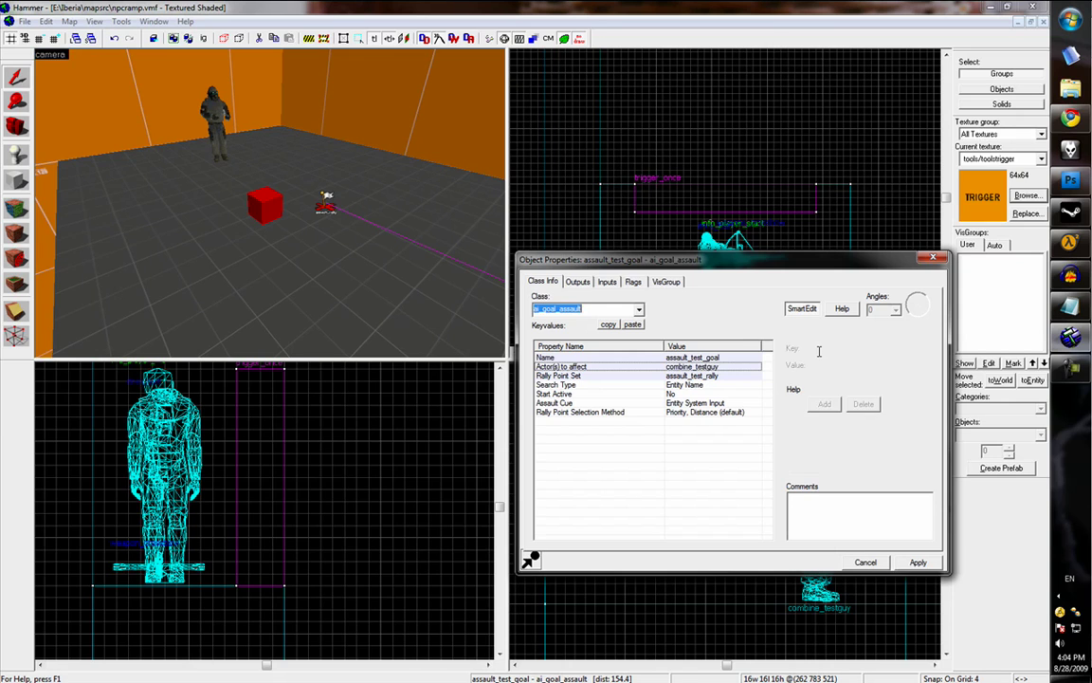
click(935, 259)
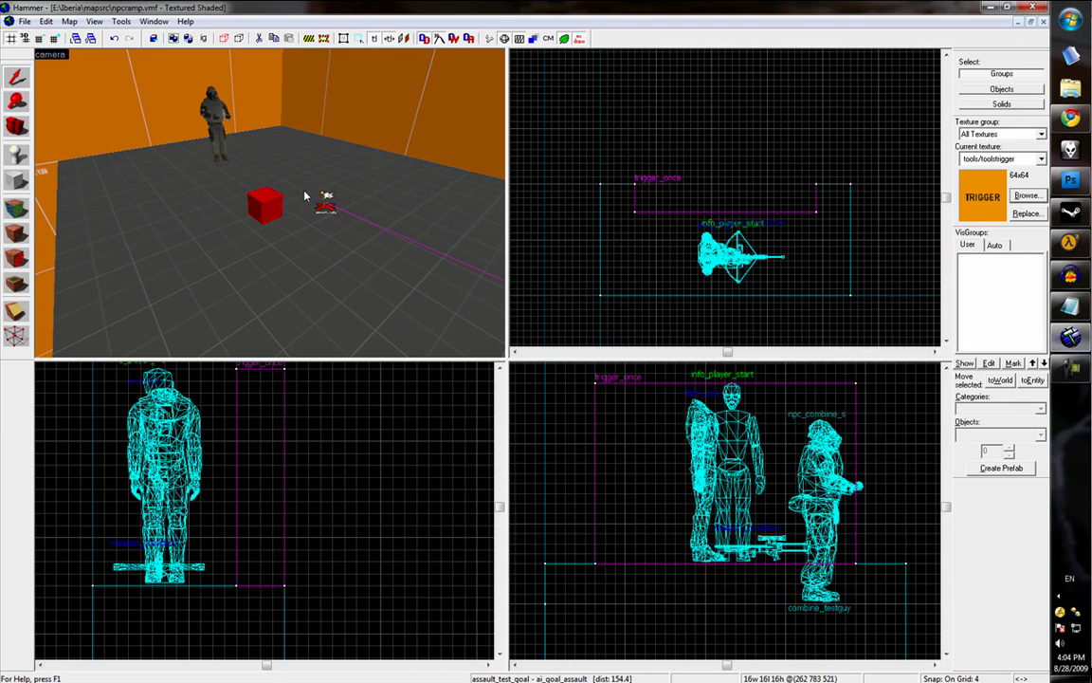
Compile the map using the Run Map dialog
key(z)
key(s)
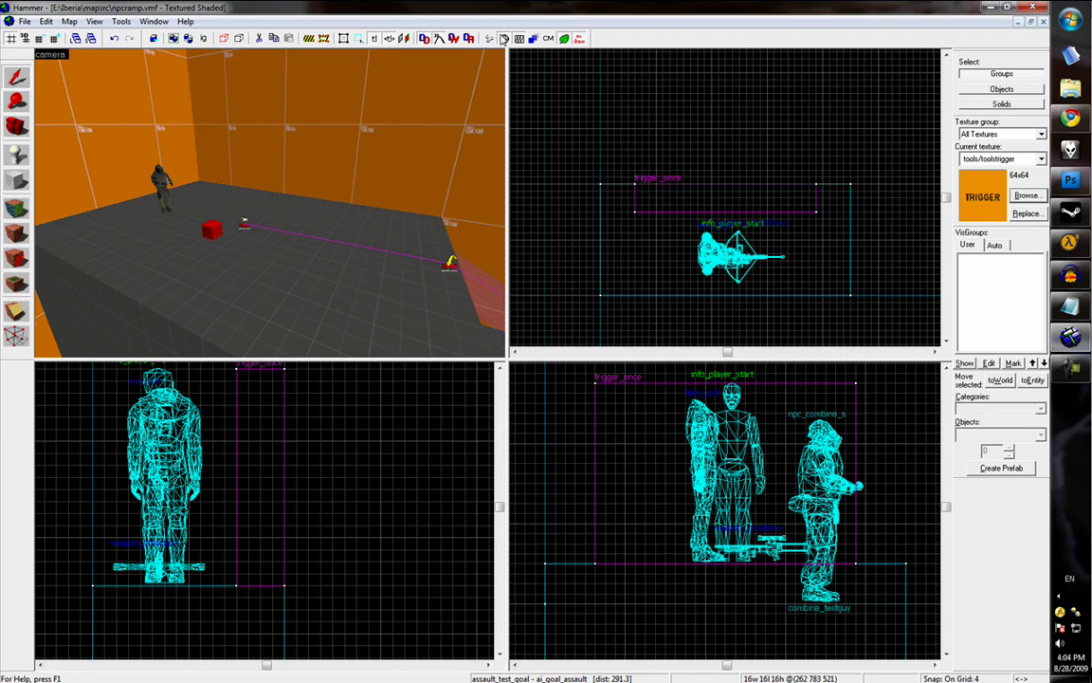
click(504, 39)
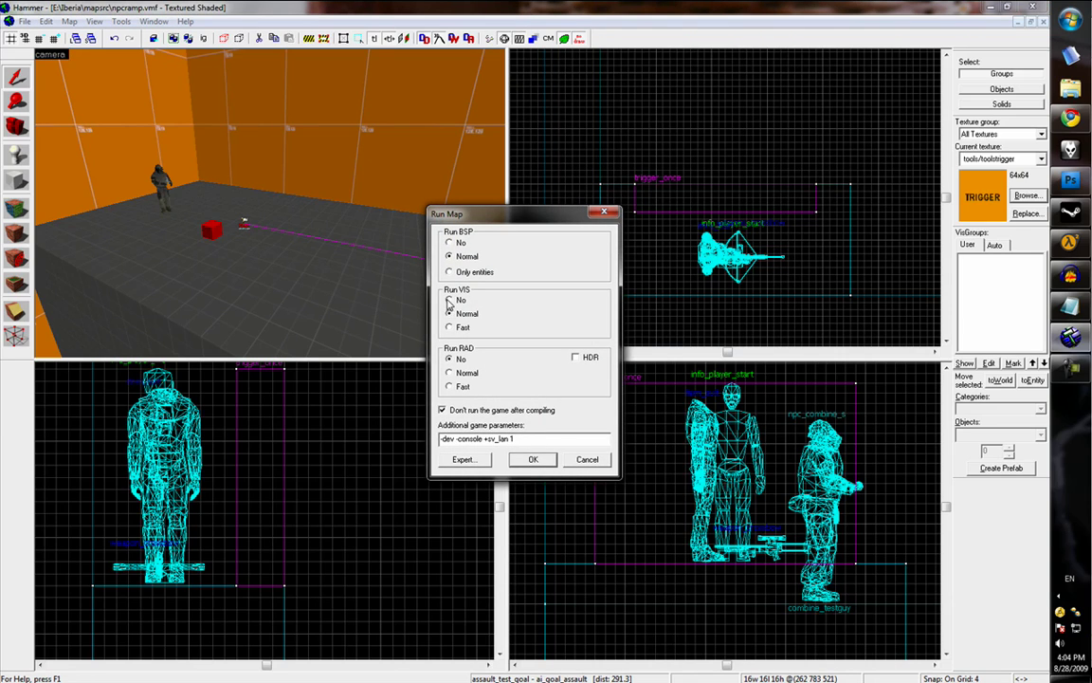
click(532, 459)
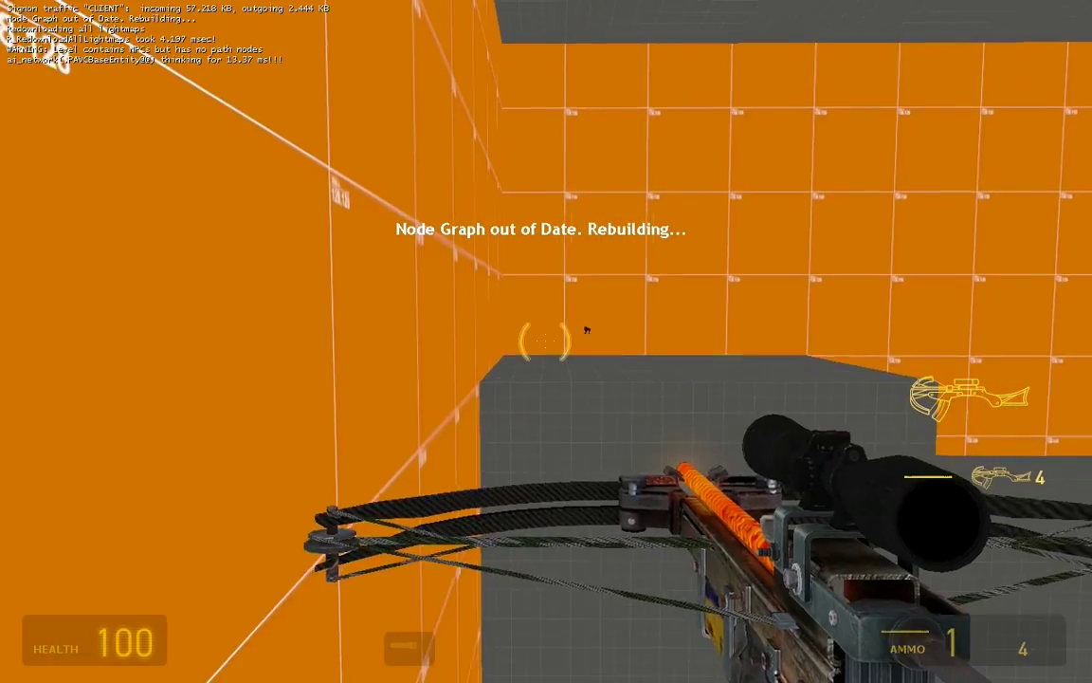
Playtest the map in the game, using noclip to watch the Combine soldier move across the platform towards the ramp
key(w)
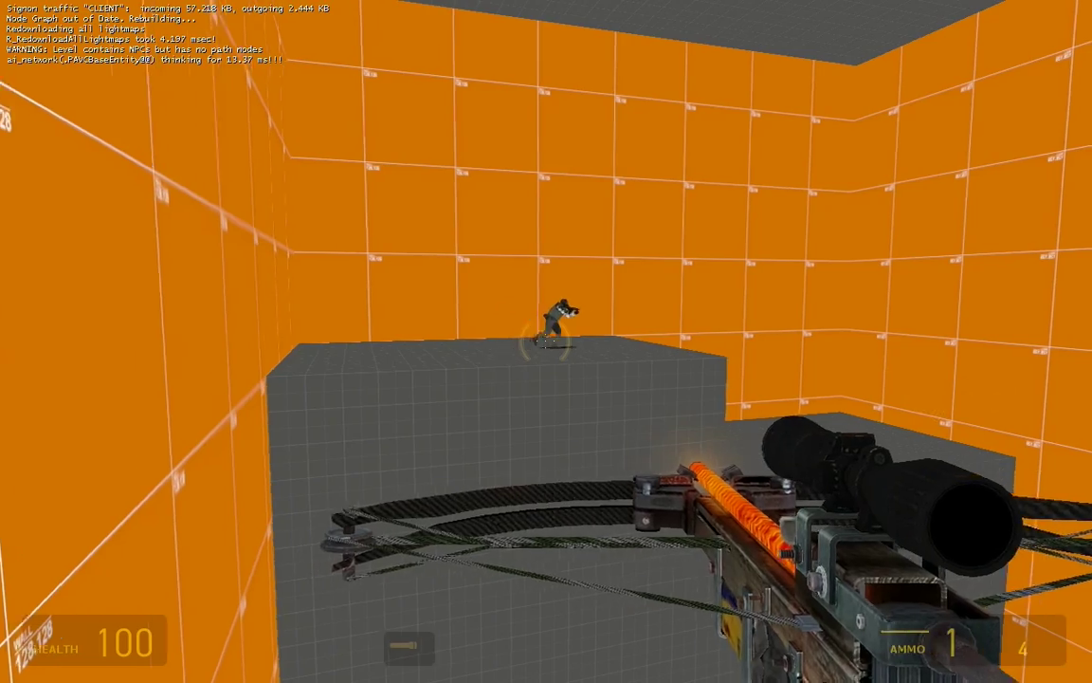
key(d)
key(v)
key(w)
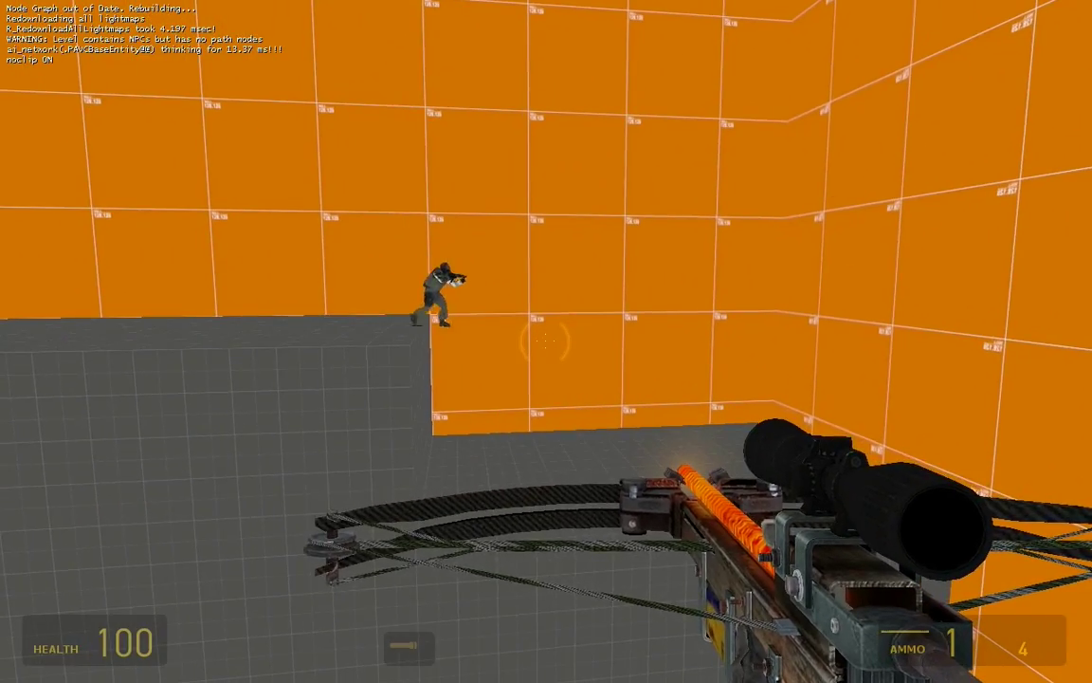
key(s)
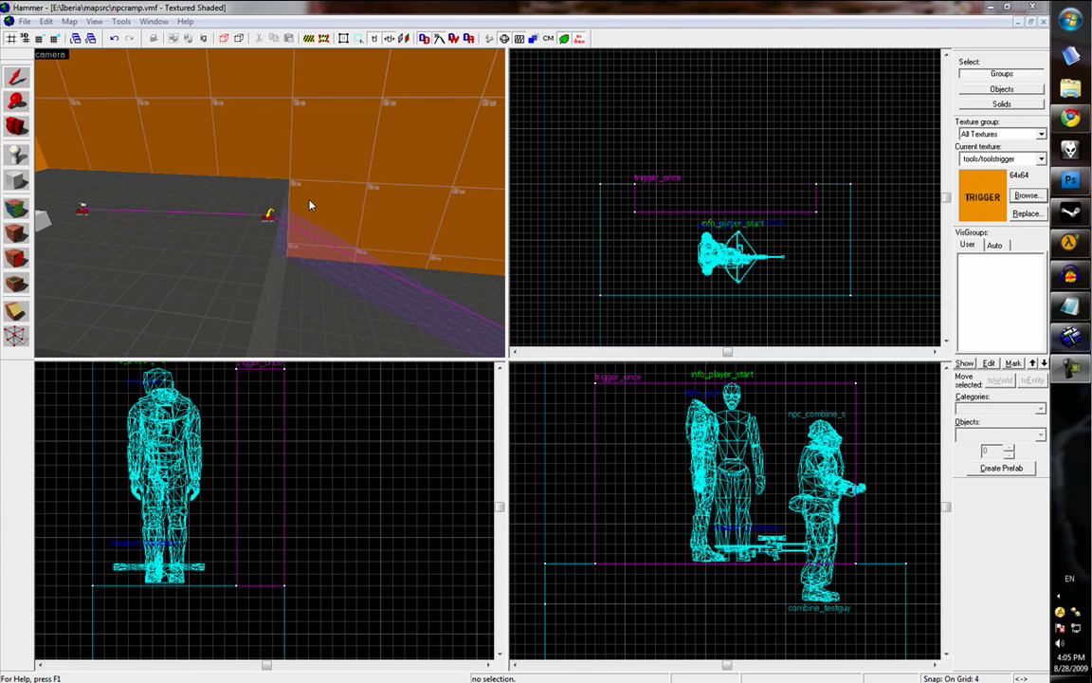
In Hammer, move assault_test_point1 slightly farther back from the top edge of the clip ramp
click(309, 205)
key(z)
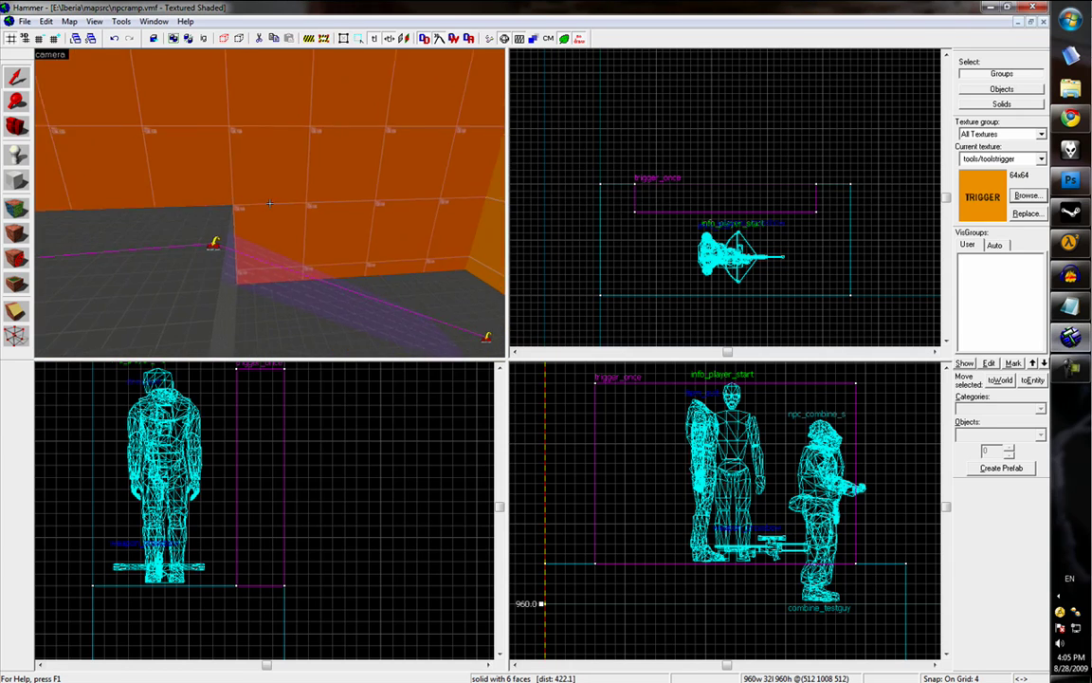
key(w)
click(273, 201)
key(s)
key(z)
scroll(664, 254, down, 7)
middle_drag(839, 87, 671, 266)
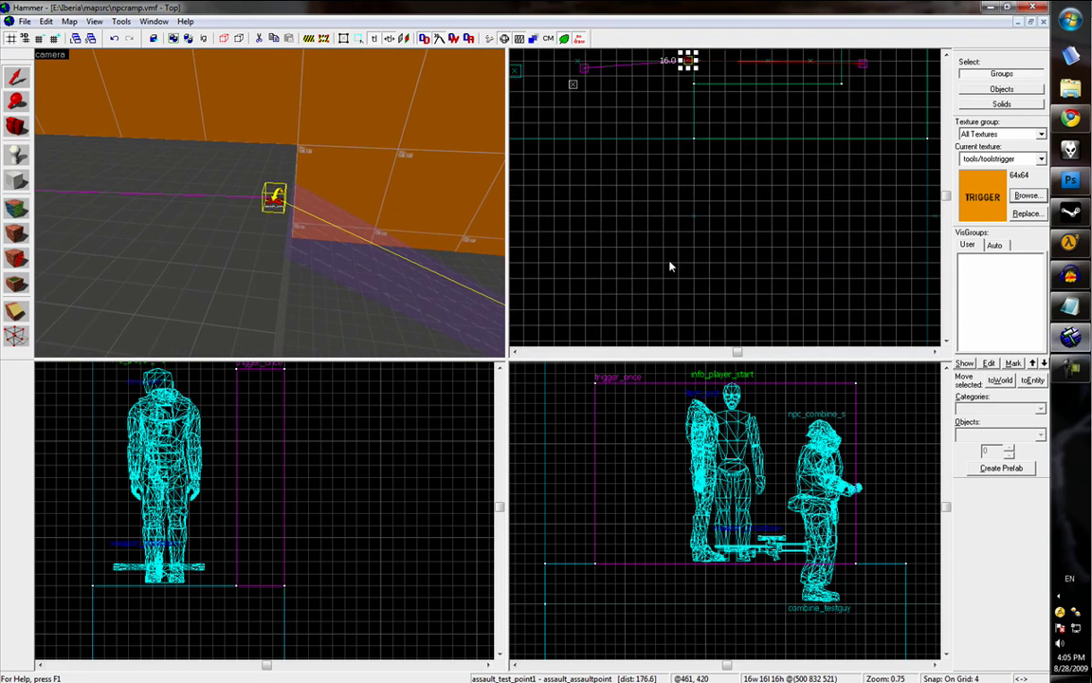
key(ctrl+e)
scroll(723, 204, up, 5)
shift+drag(731, 183, 688, 183)
key(Delete)
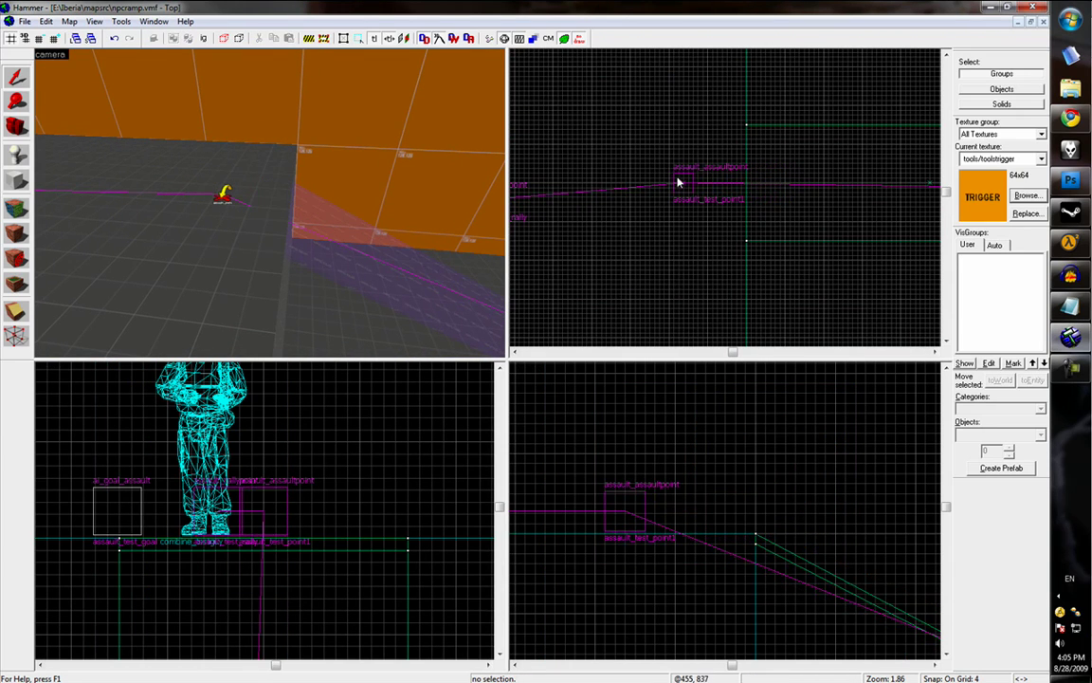
Choose the wood/woodfloor002 texture for a new block by filtering the textures for "WOOD"
click(1028, 195)
text(WOOD)
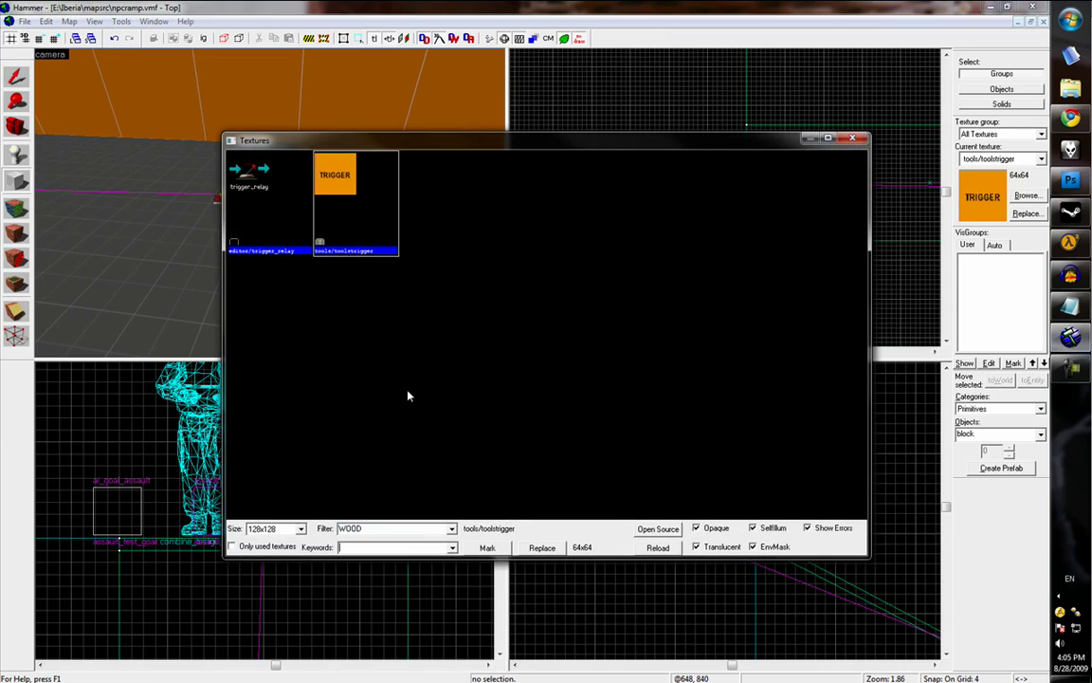
click(626, 392)
scroll(626, 392, down, 4)
scroll(626, 390, down, 7)
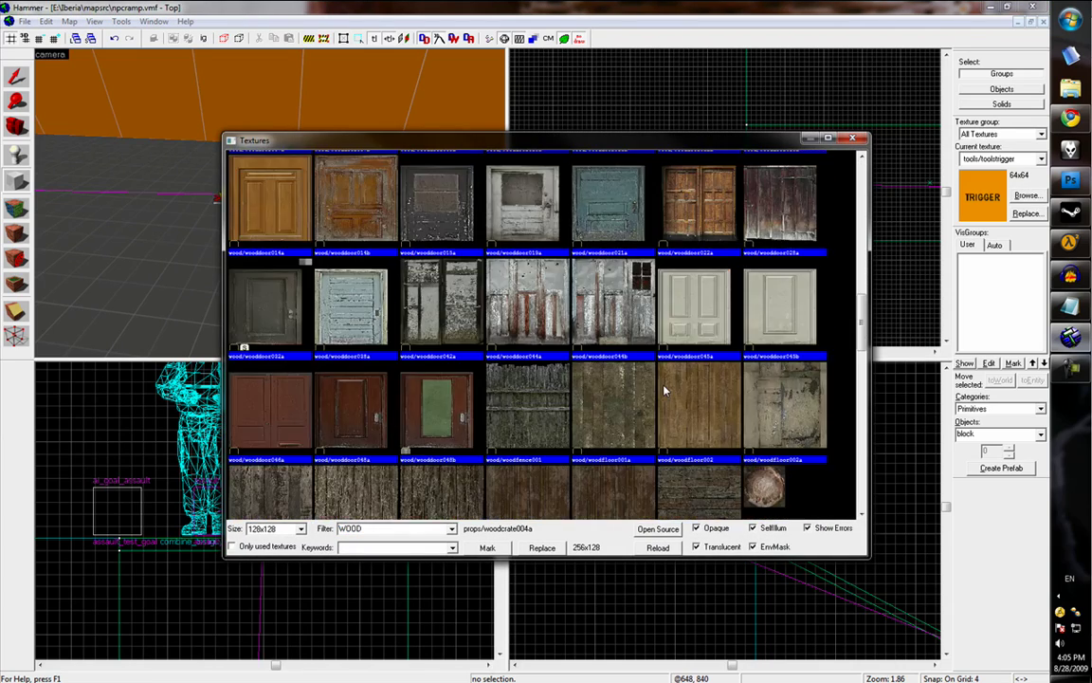
double_click(666, 390)
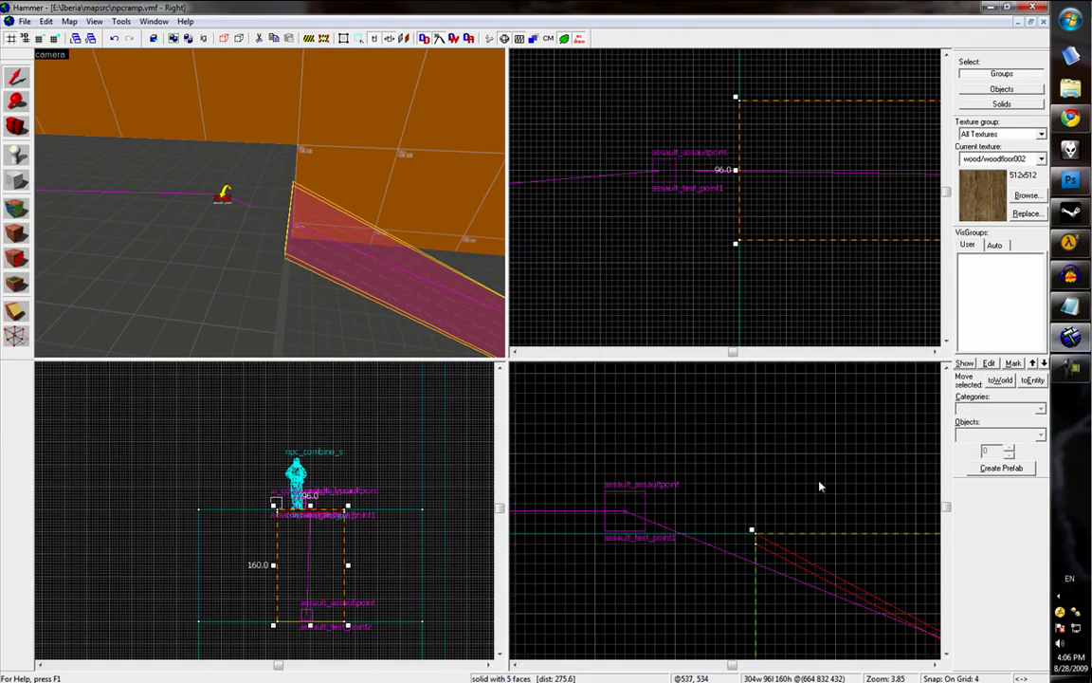
Inspect the ramp's side dimensions, switch to Chrome and calculate its sloped length with sqrt(160^2+304^2)
middle_drag(821, 484, 689, 423)
scroll(741, 427, down, 4)
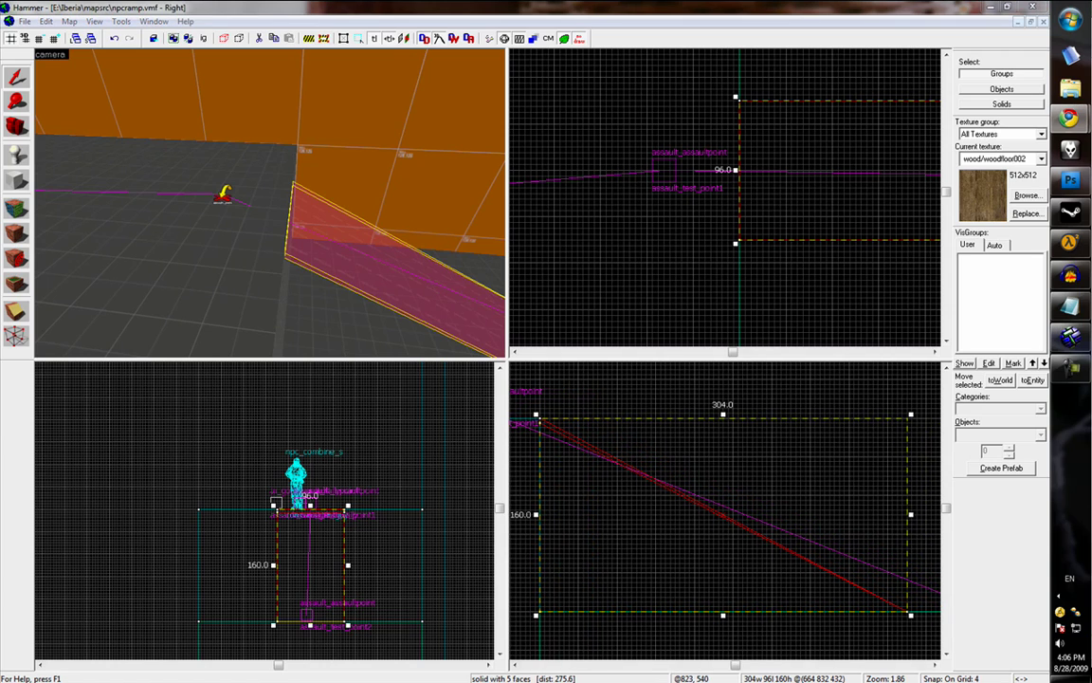
drag(1090, 441, 305, 206)
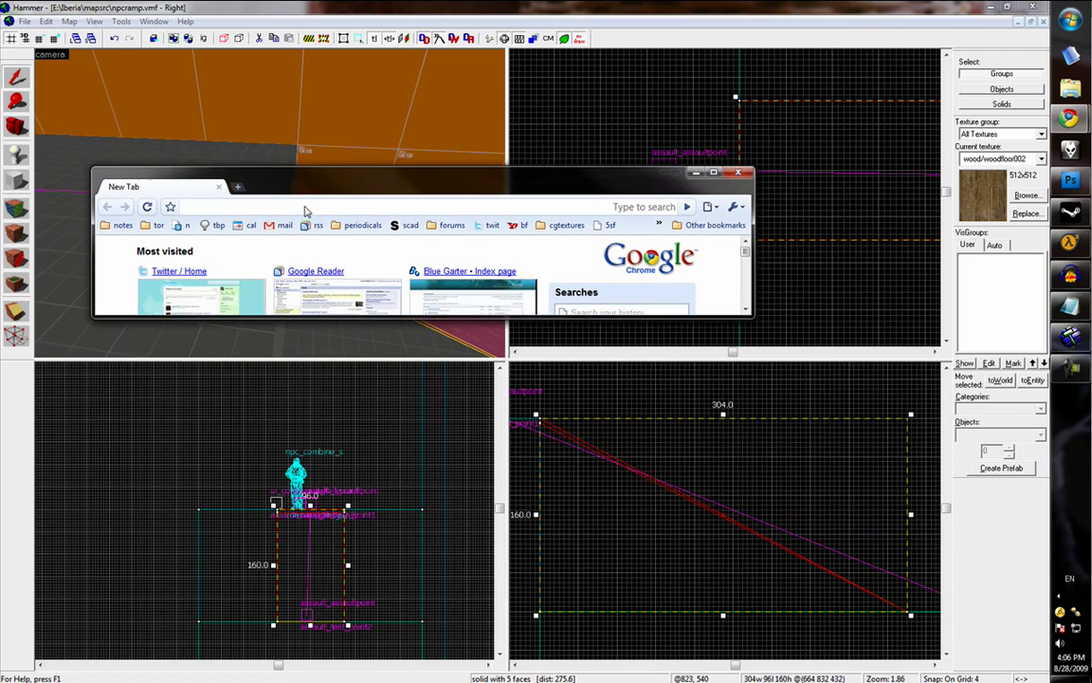
text(sqrt(160)
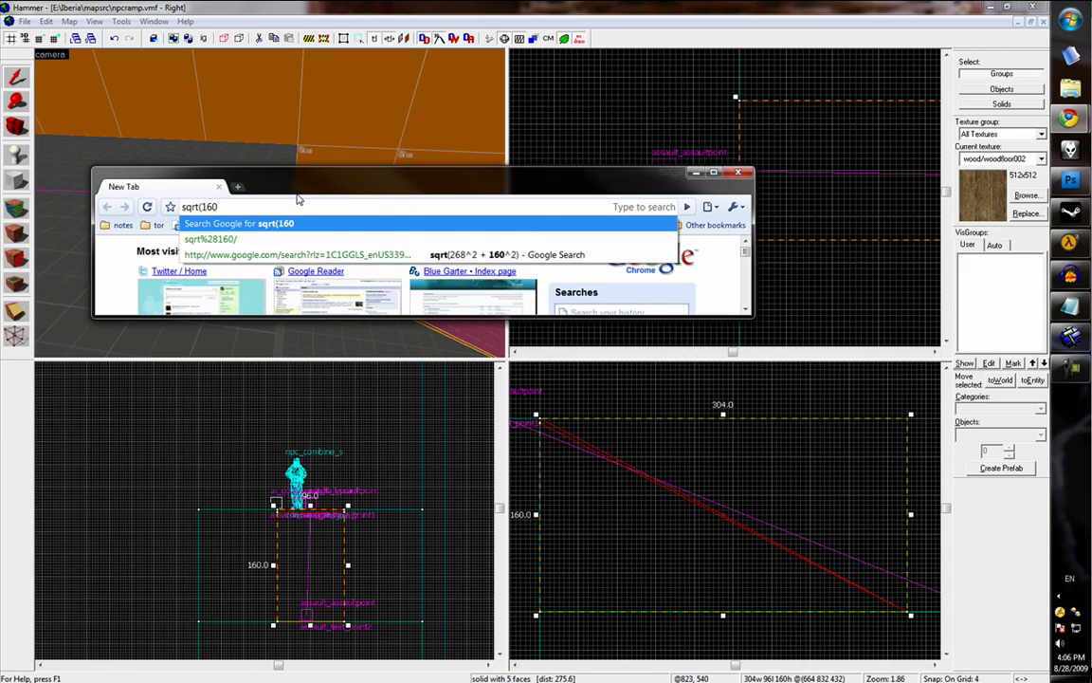
text(^2+304)
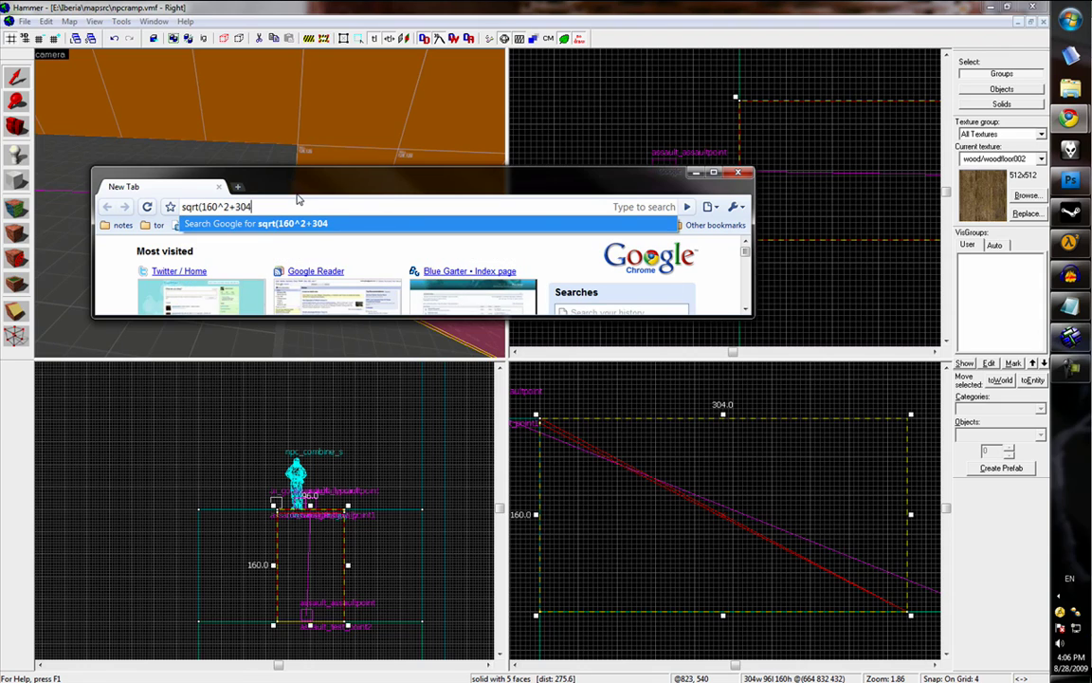
text(^2))
key(Return)
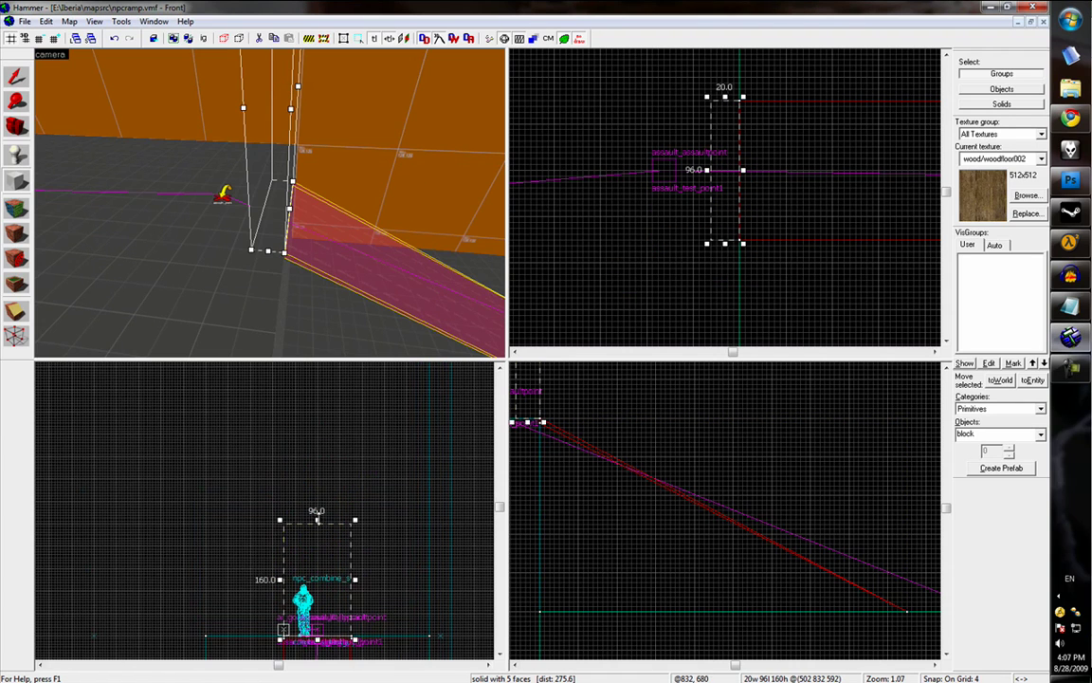
Create an upright wooden plank block 20 x 96 x 352 units at the platform edge above the ramp
drag(317, 520, 315, 387)
key(])
key(])
key(])
key(])
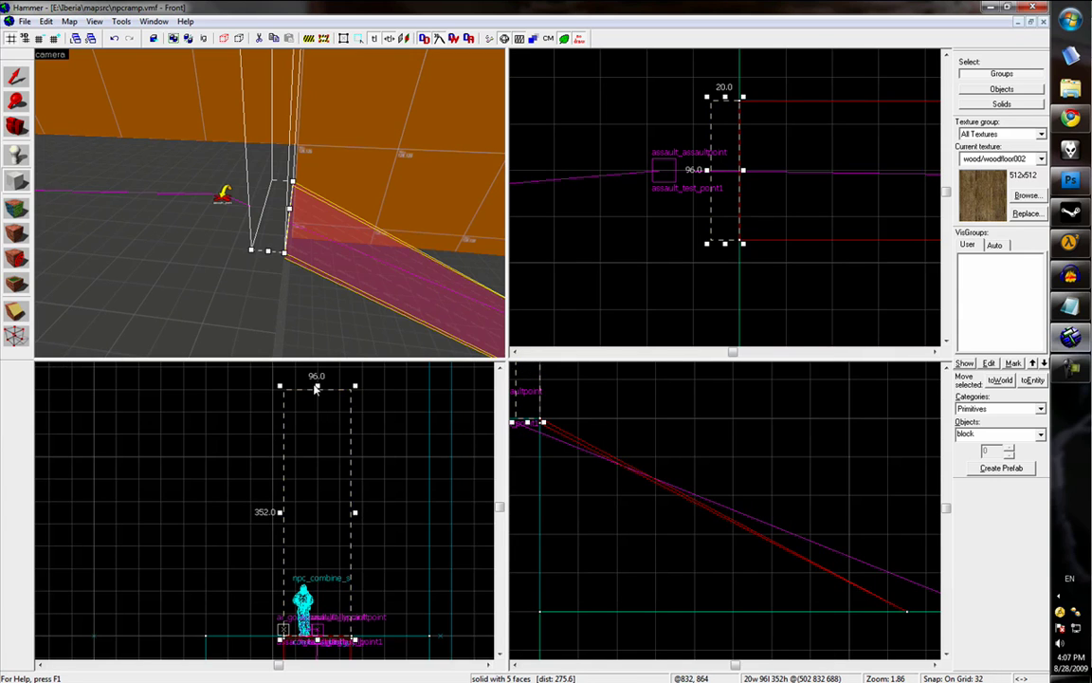
key(Return)
key(z)
key(a)
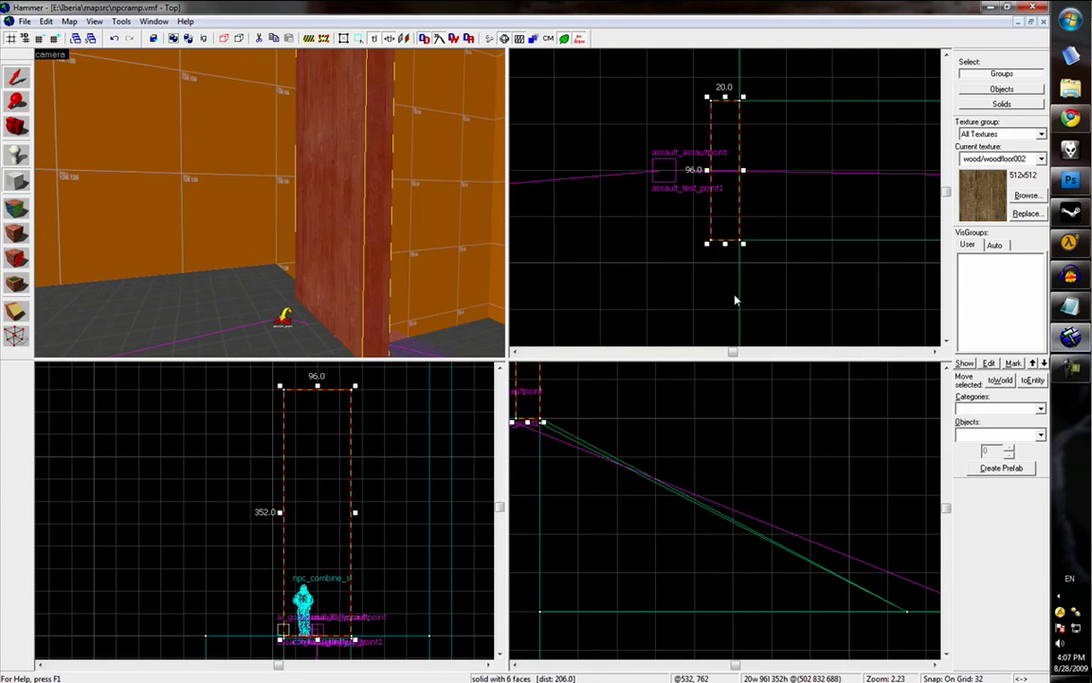
Reduce the wooden plank's thickness to 16 units, keeping its ramp-side face in place on a 16-unit grid
click(735, 299)
key(z)
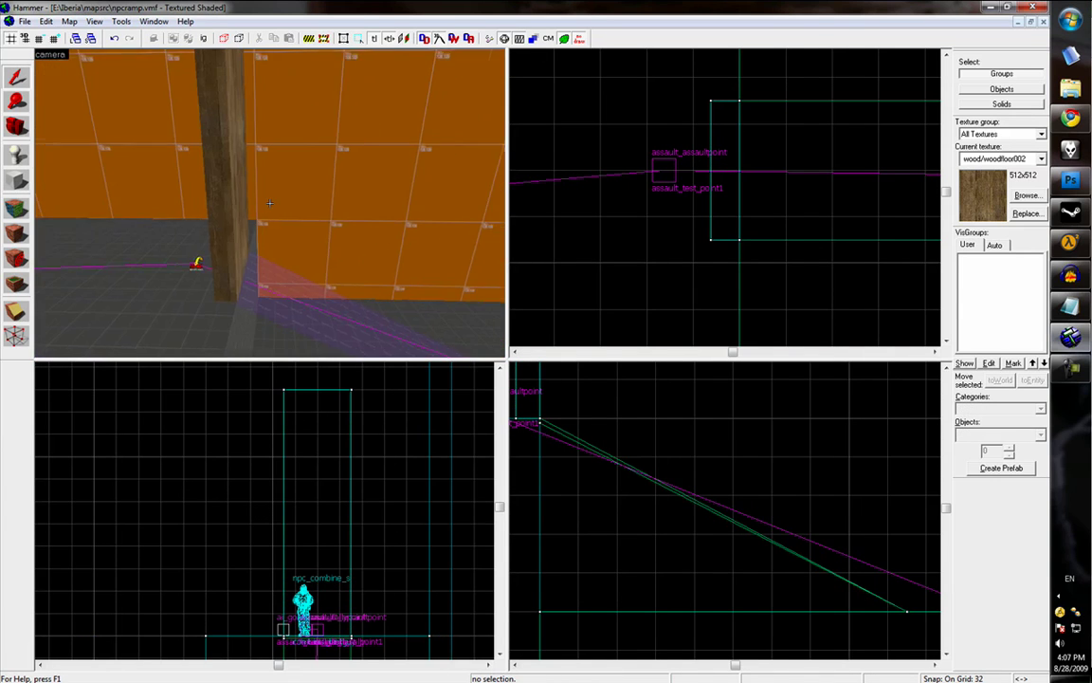
click(269, 203)
key(z)
scroll(704, 176, up, 2)
key(bracketleft)
key(bracketleft)
key(bracketright)
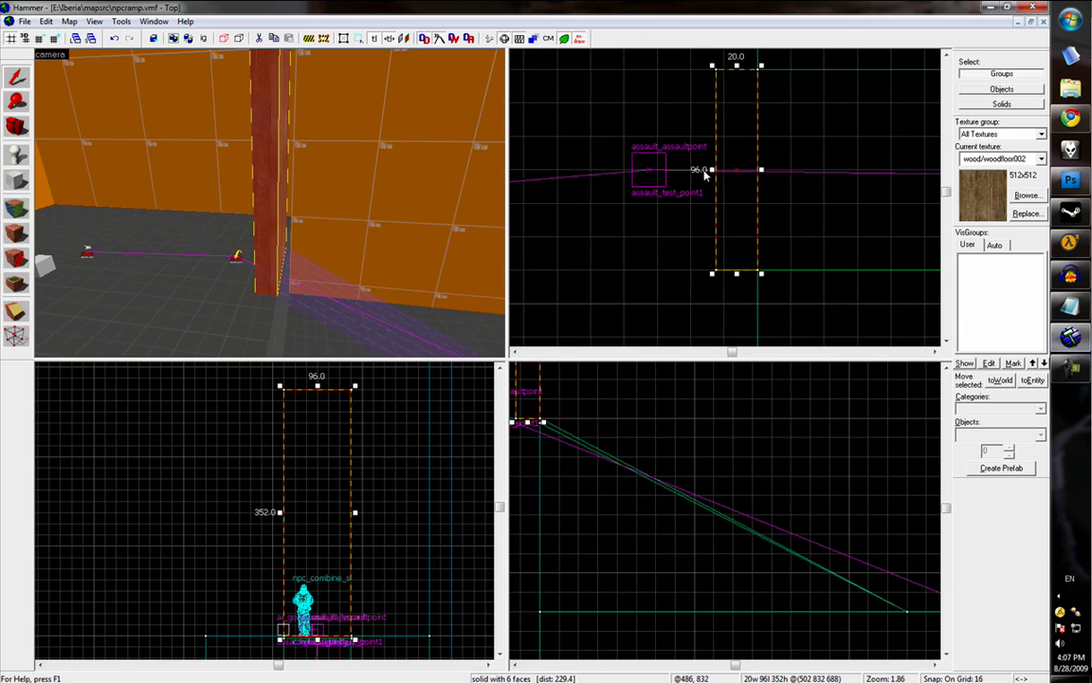
click(713, 167)
click(717, 163)
drag(712, 170, 721, 170)
Tie the plank to a func_physbox entity and name it physbox_plank
key(ctrl+t)
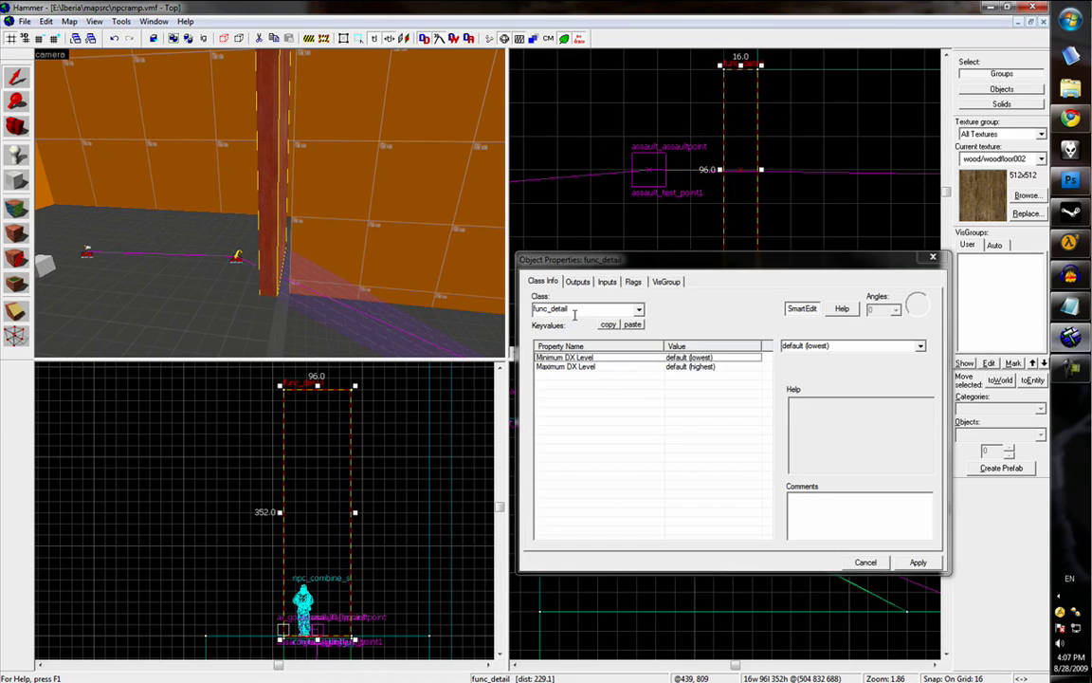
text(phys)
click(579, 332)
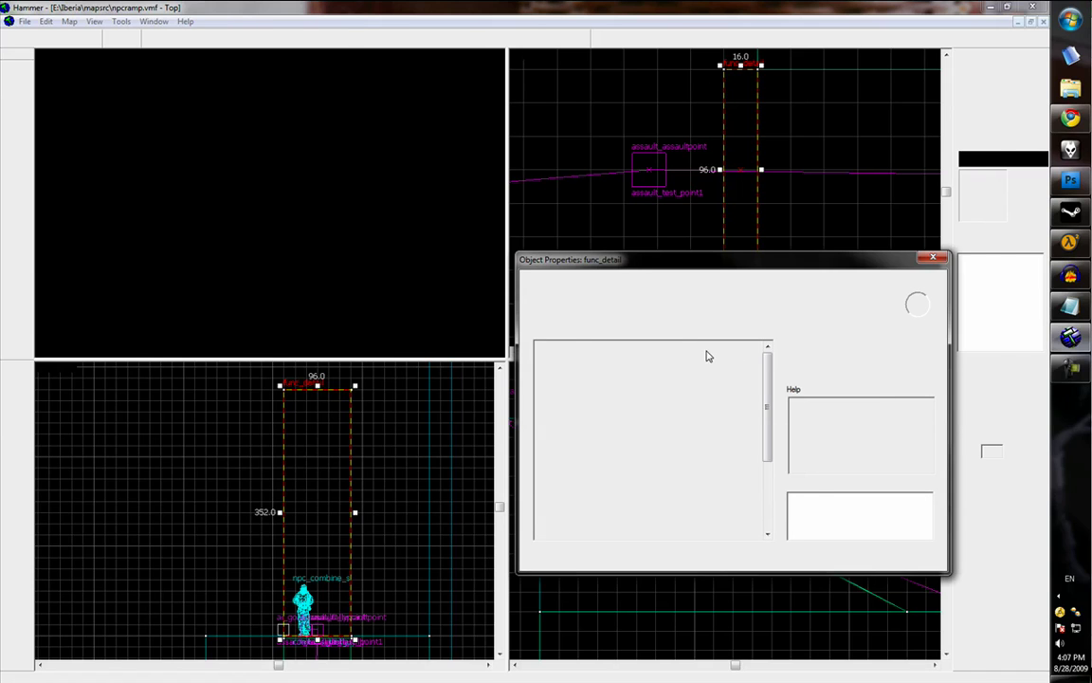
text(physbox_plank)
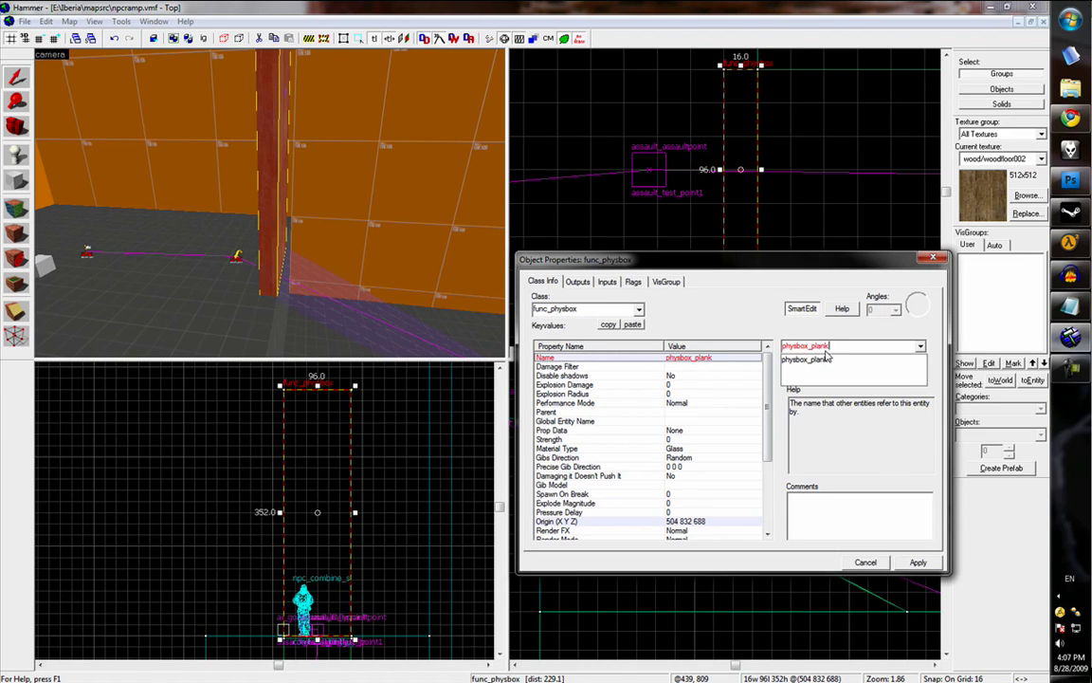
key(Return)
Choose a different Material Type for the physbox_plank entity in its properties
click(681, 369)
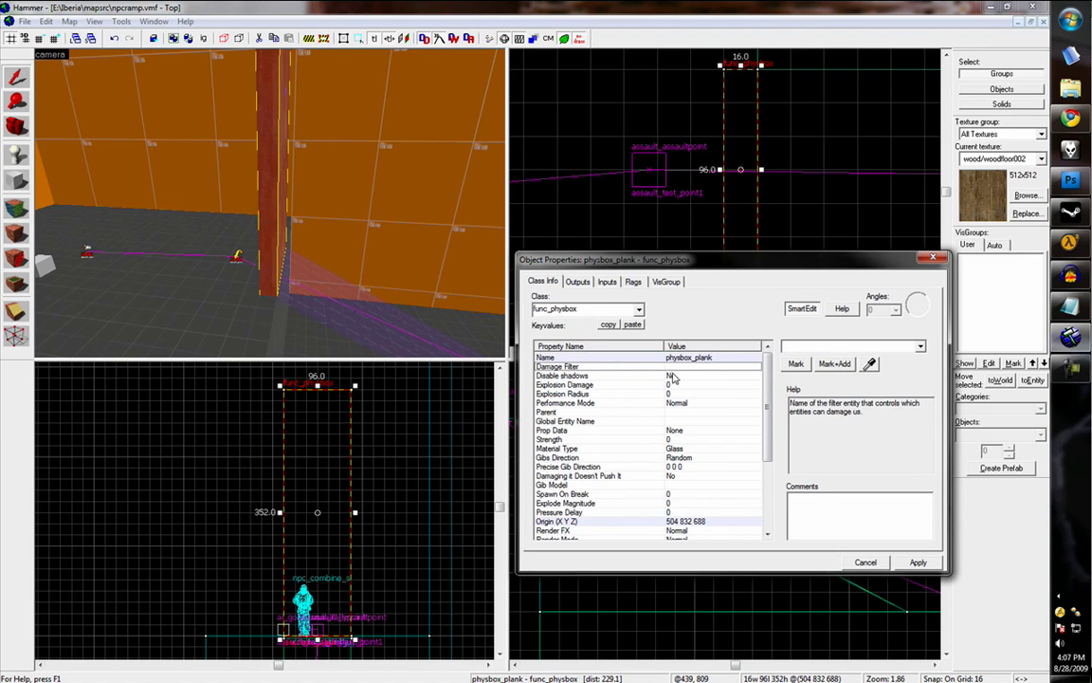
click(704, 449)
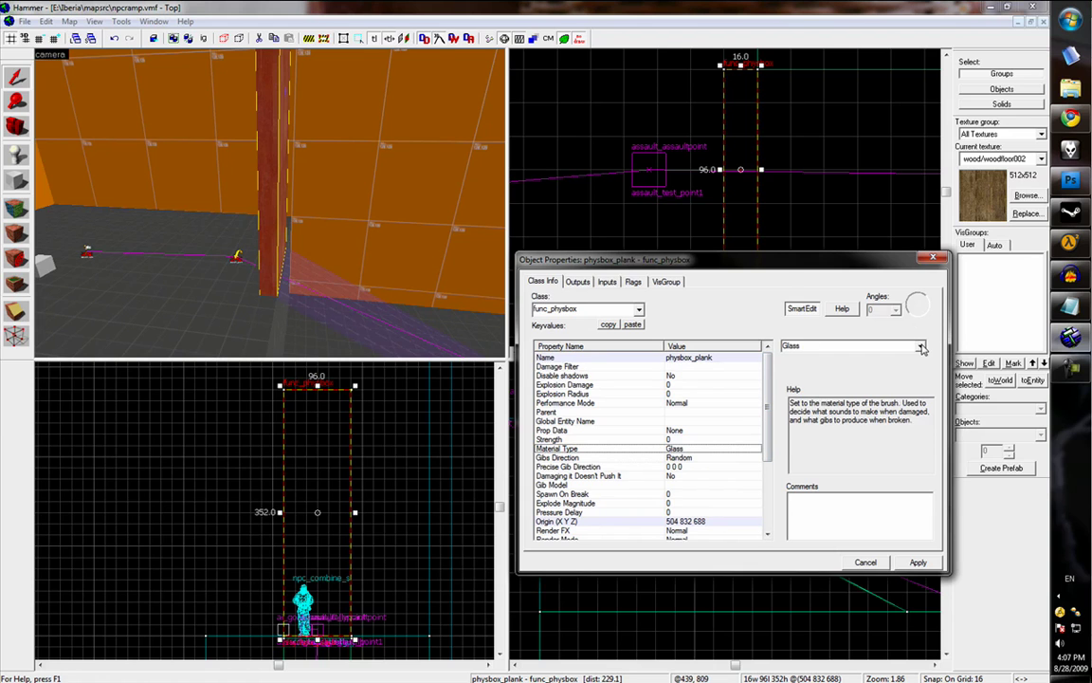
click(919, 347)
click(827, 367)
click(647, 466)
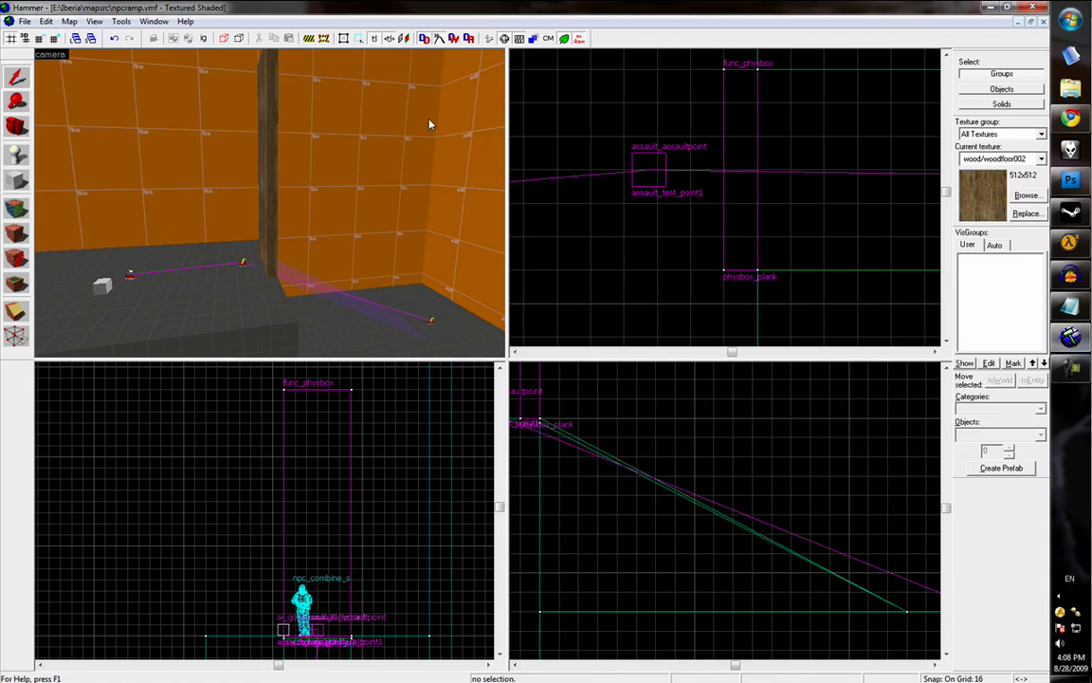
Compile and run the map in-game and shoot the wooden plank with the crossbow to test its physics
click(490, 44)
click(518, 460)
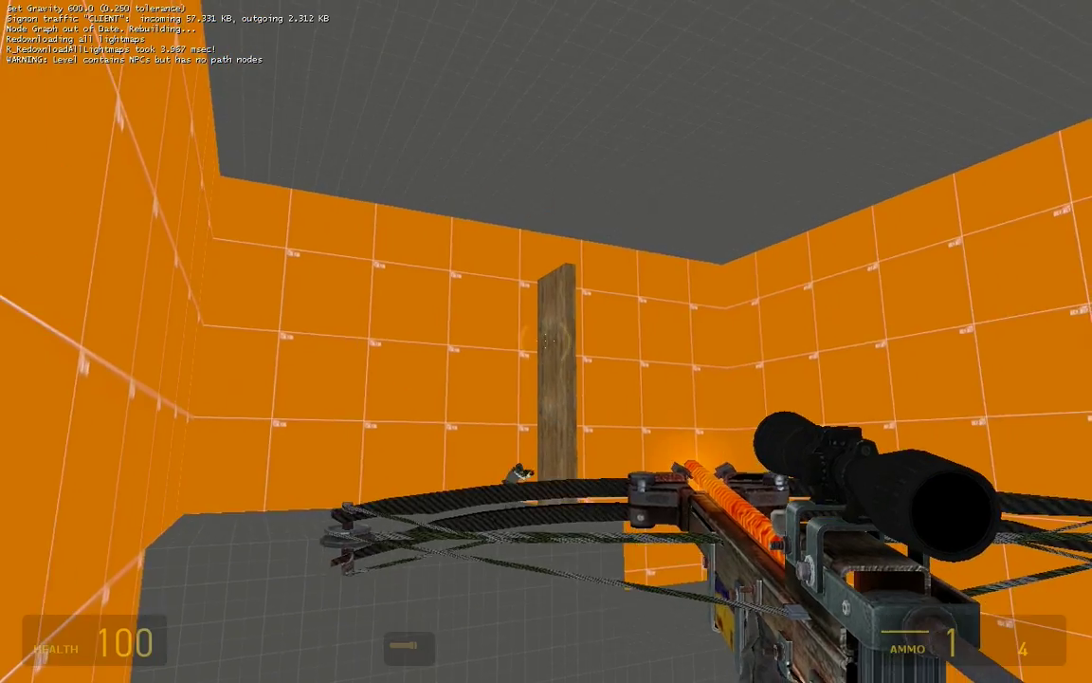
click(546, 341)
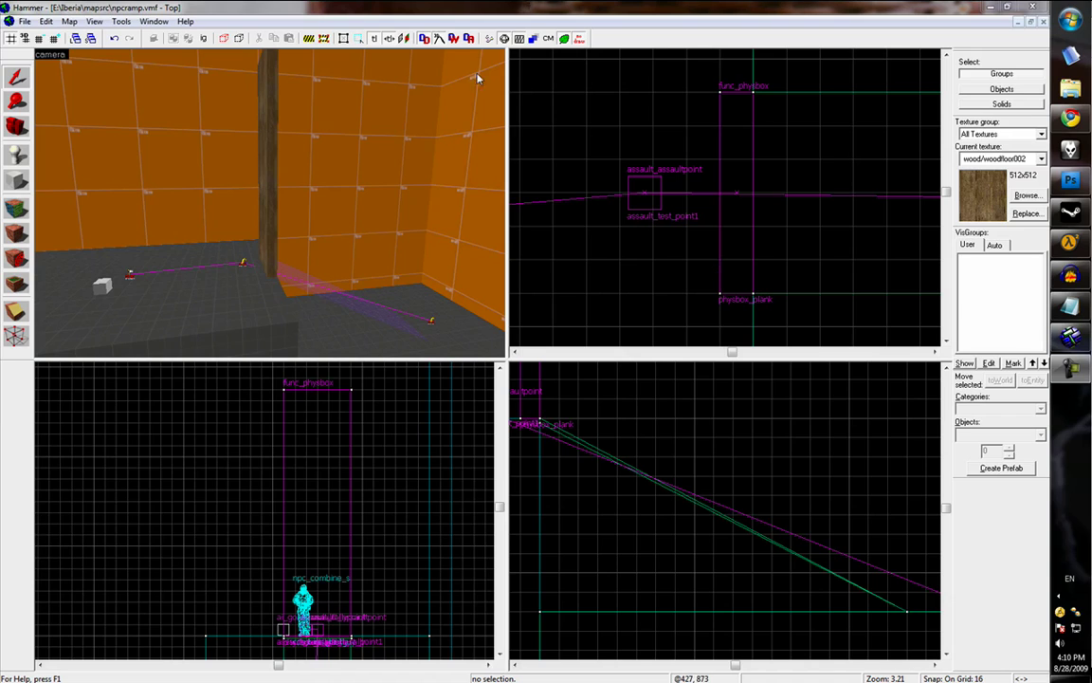
Place a phys_ballsocket entity on the platform floor near the base of the wooden plank
key(z)
key(d)
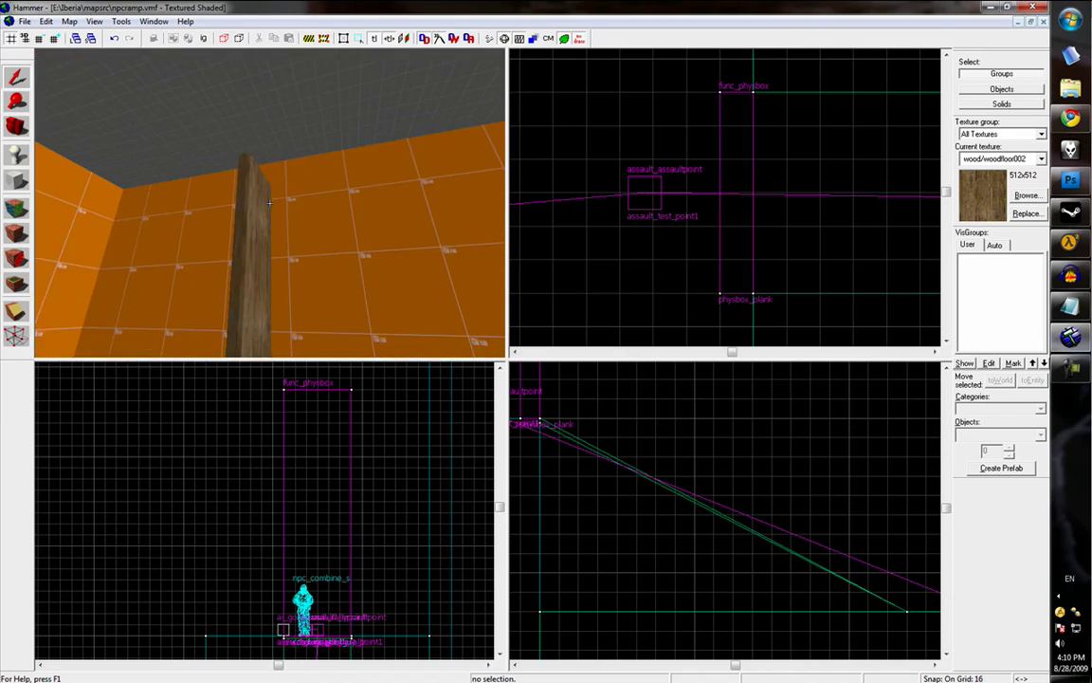
key(a)
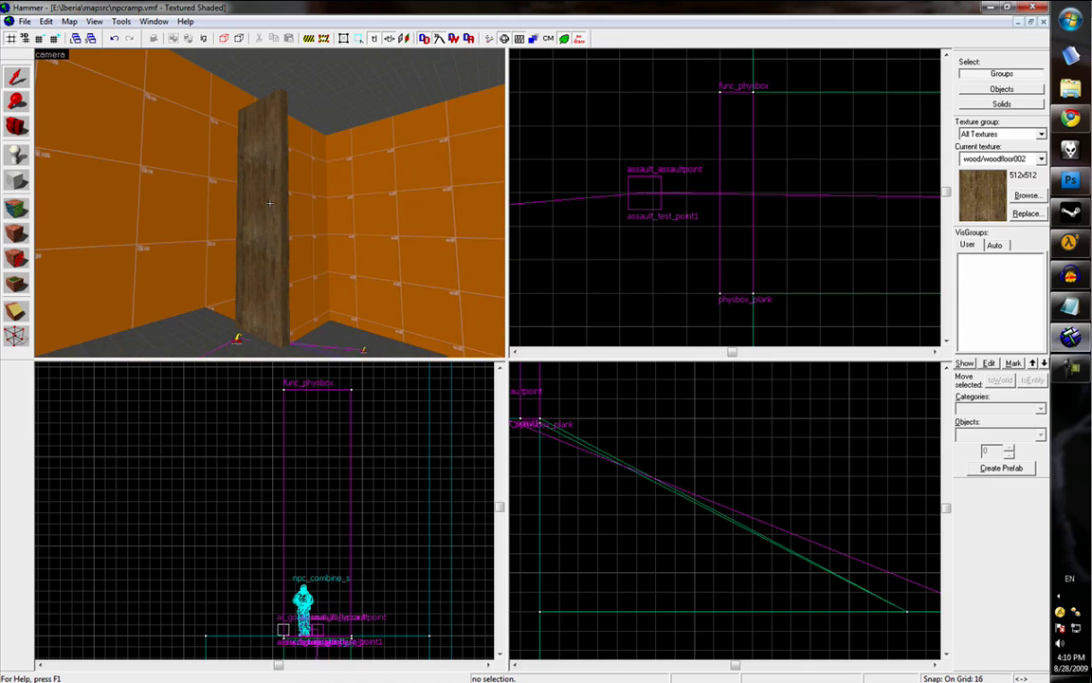
key(d)
key(z)
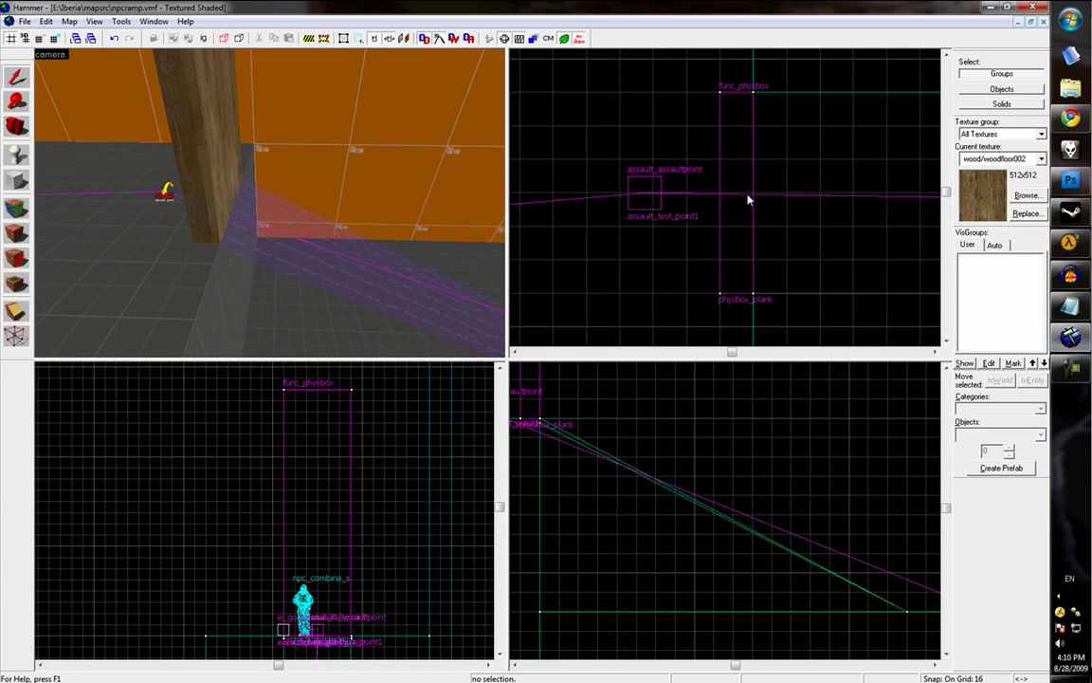
drag(749, 200, 744, 177)
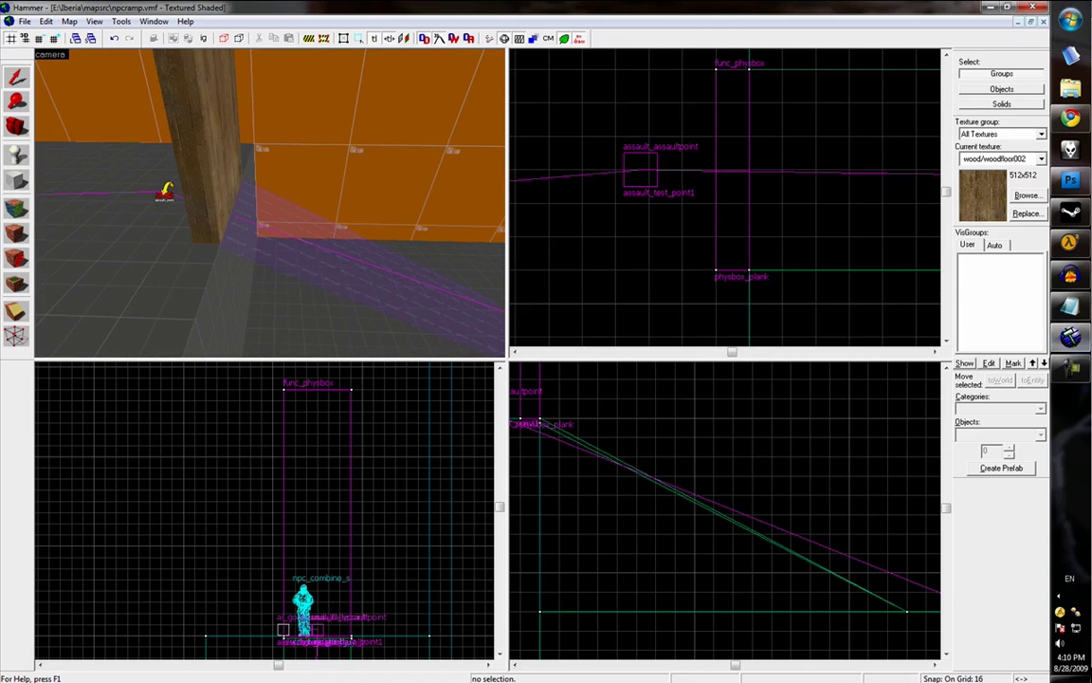
click(14, 207)
click(13, 157)
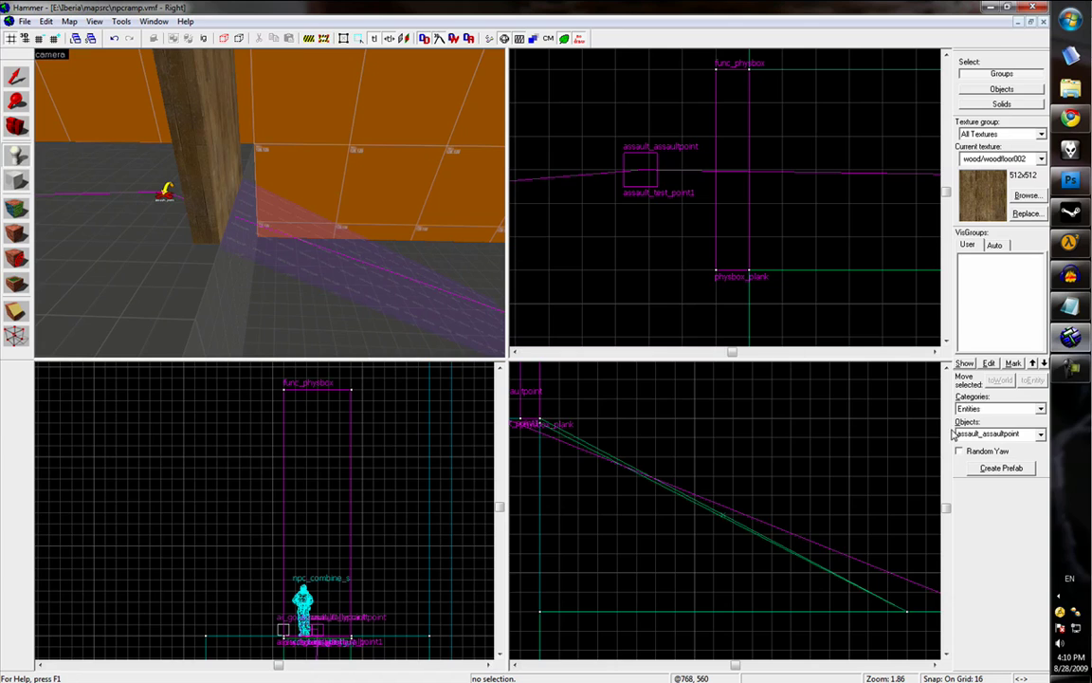
text(ballsocket)
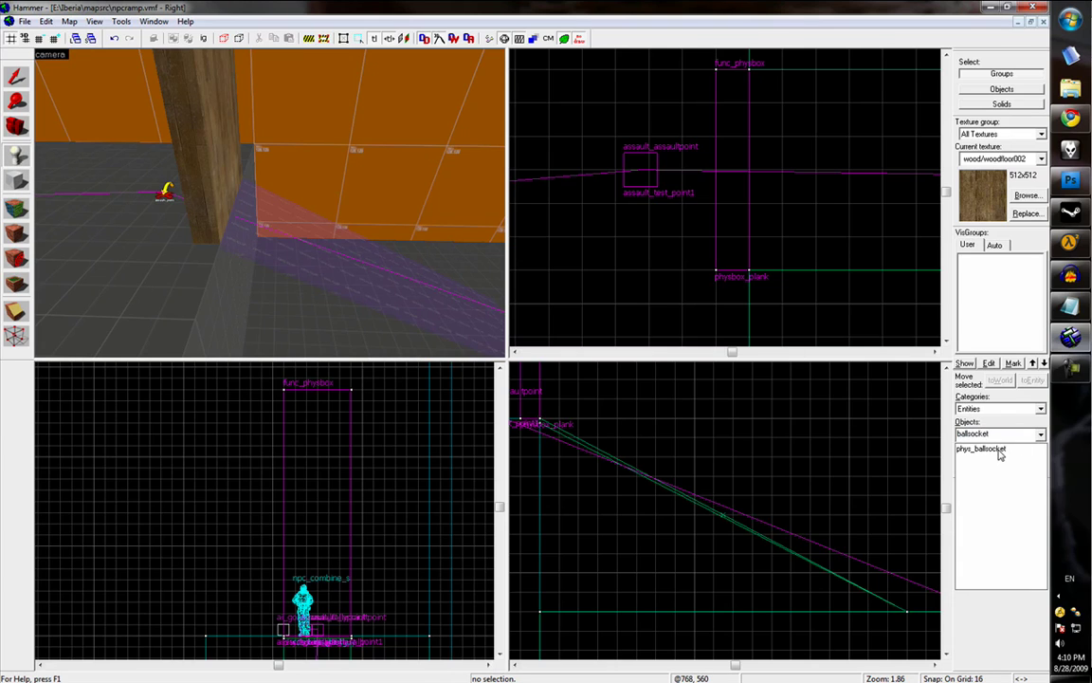
click(982, 449)
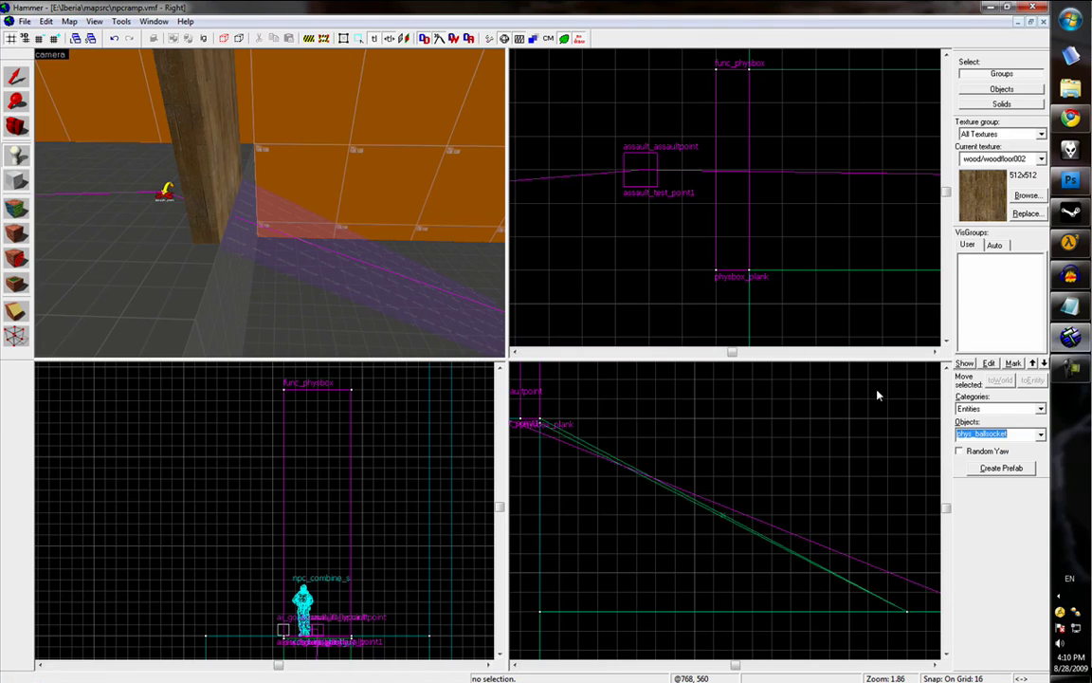
key(z)
click(292, 224)
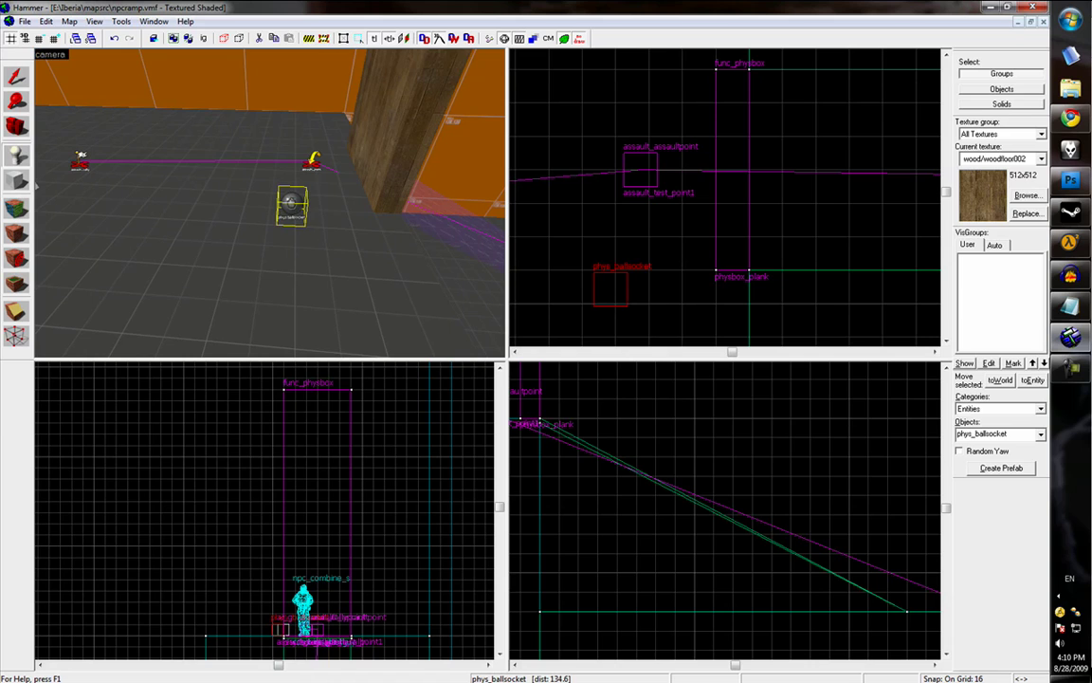
Move the phys_ballsocket closer to the wooden plank, set the grid to 8 units and deselect the entity
click(16, 77)
drag(613, 297, 626, 249)
scroll(807, 208, up, 2)
key(bracketright)
key(bracketright)
key(bracketleft)
key(bracketleft)
key(bracketleft)
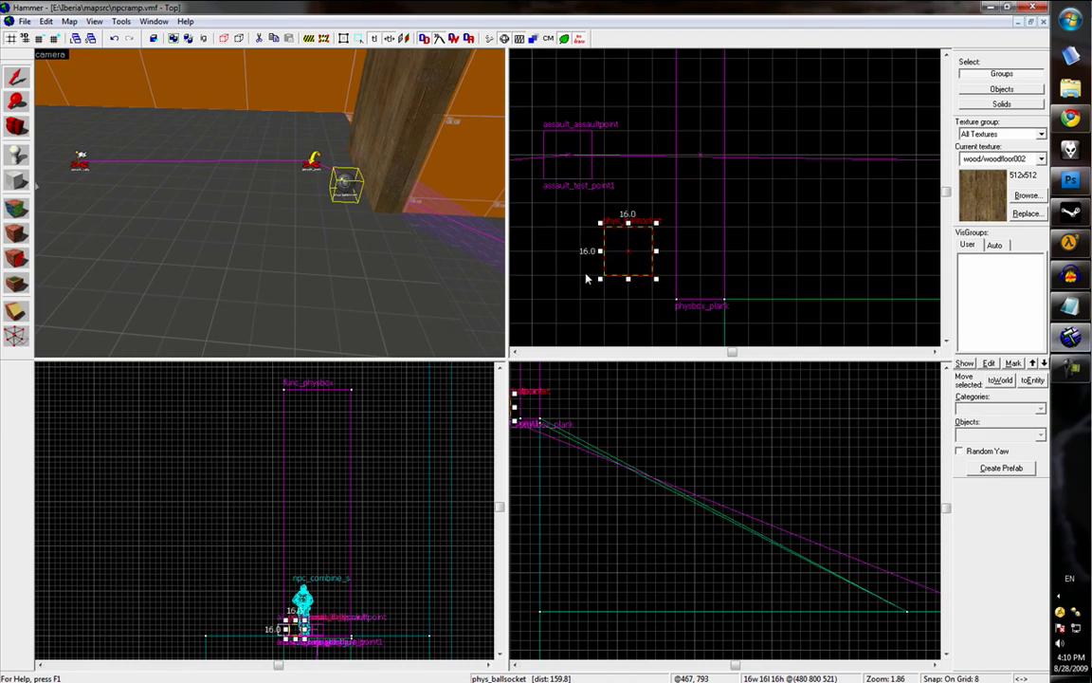
click(586, 278)
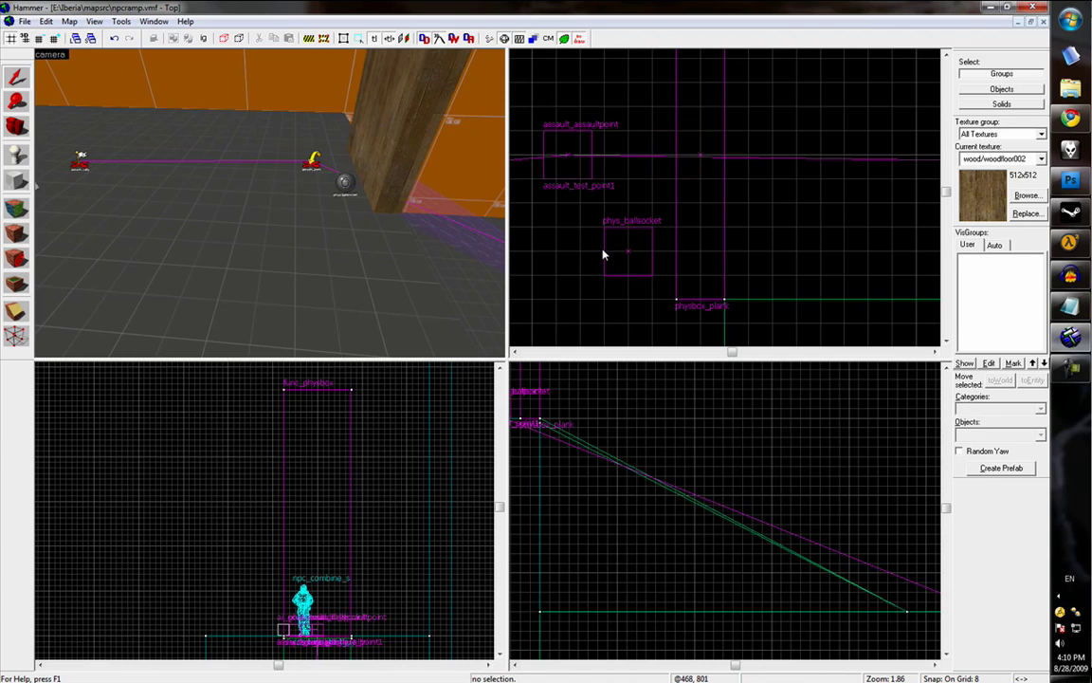
Set Entity 1 of the phys_ballsocket to physbox_plank by picking the wooden plank
double_click(345, 185)
click(574, 368)
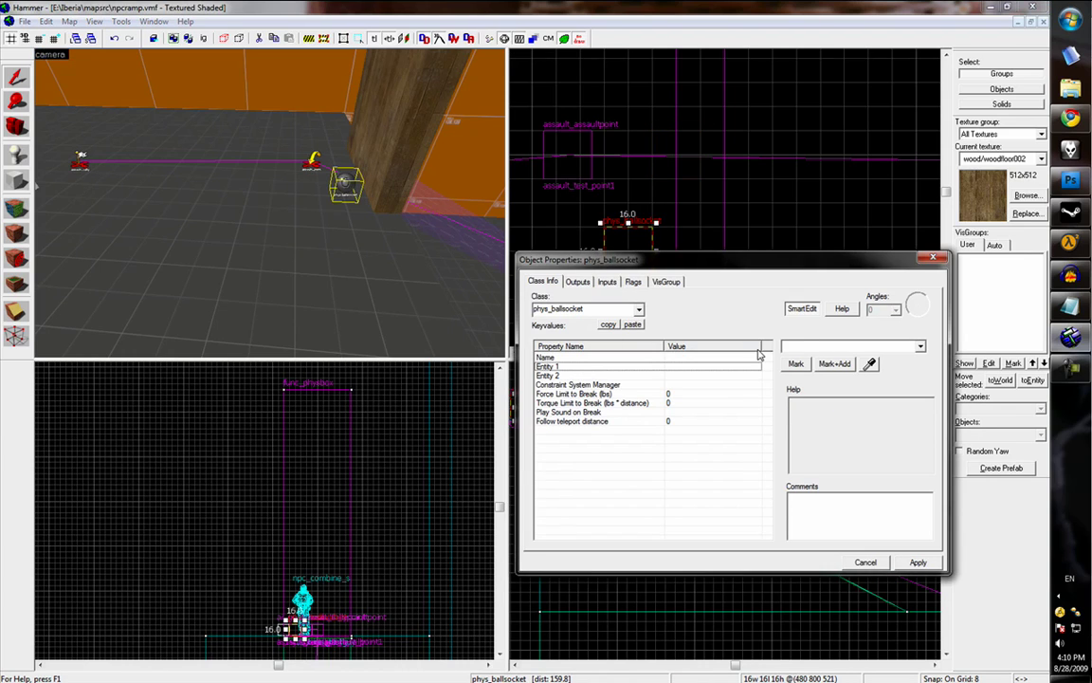
click(872, 368)
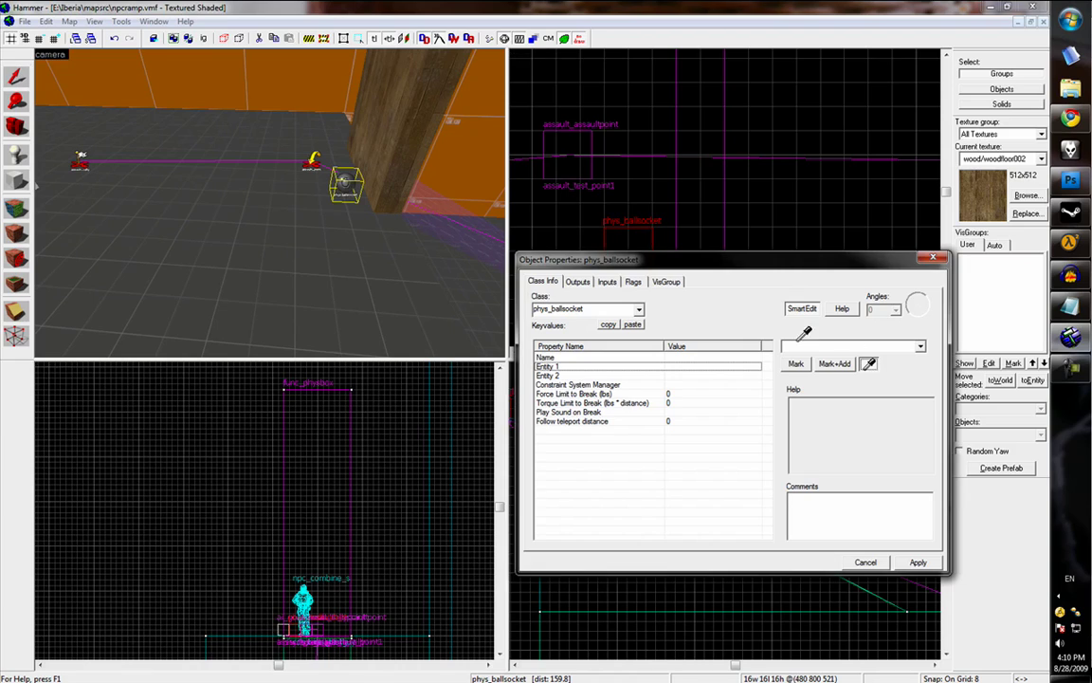
click(395, 100)
Name the phys_ballsocket entity phys_ballsocket_plank
click(638, 377)
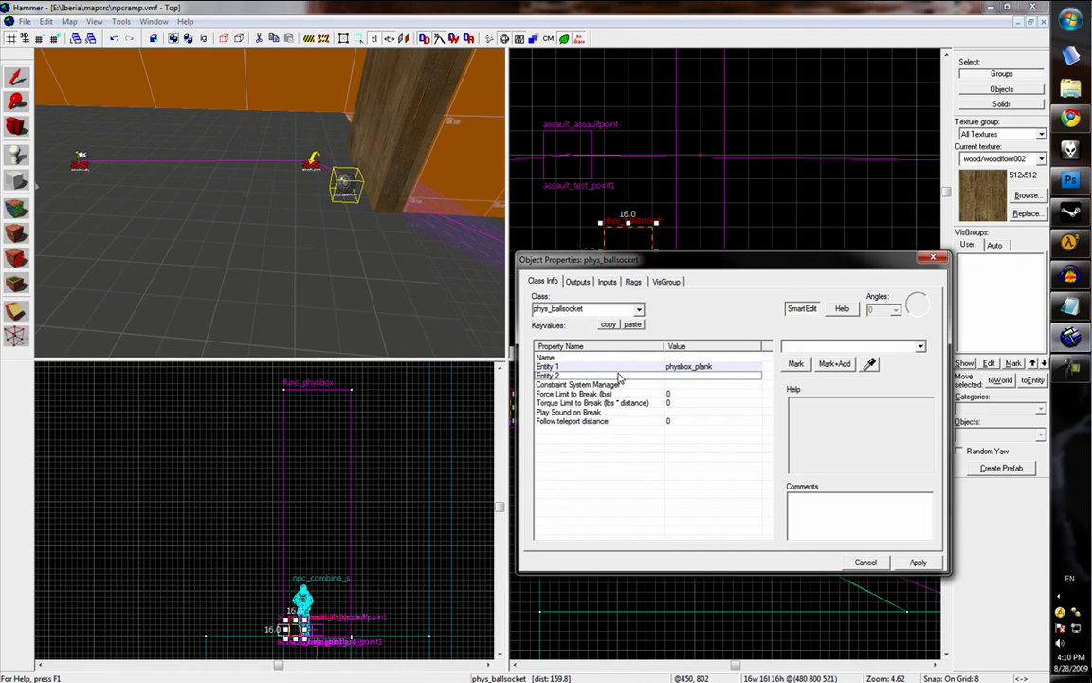
click(621, 383)
click(622, 376)
click(648, 358)
text(phys_ballsocket_plank)
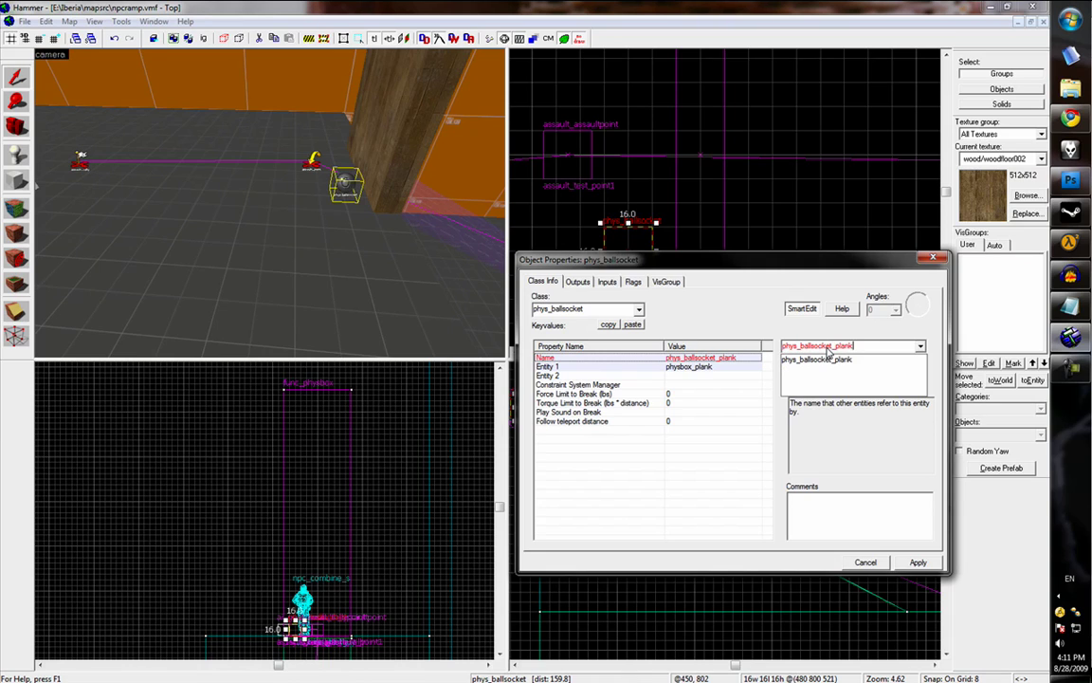
key(Return)
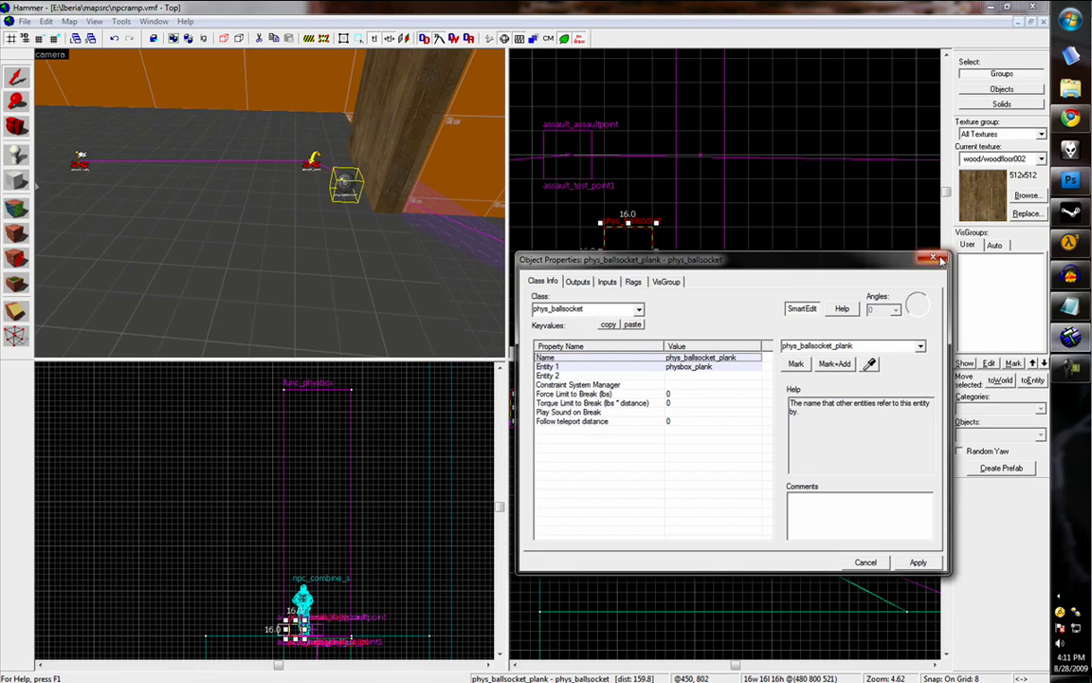
click(939, 259)
Create a thin block 4 x 96 x 4 units spanning the plank's full width at platform level, using a 4-unit grid
click(16, 180)
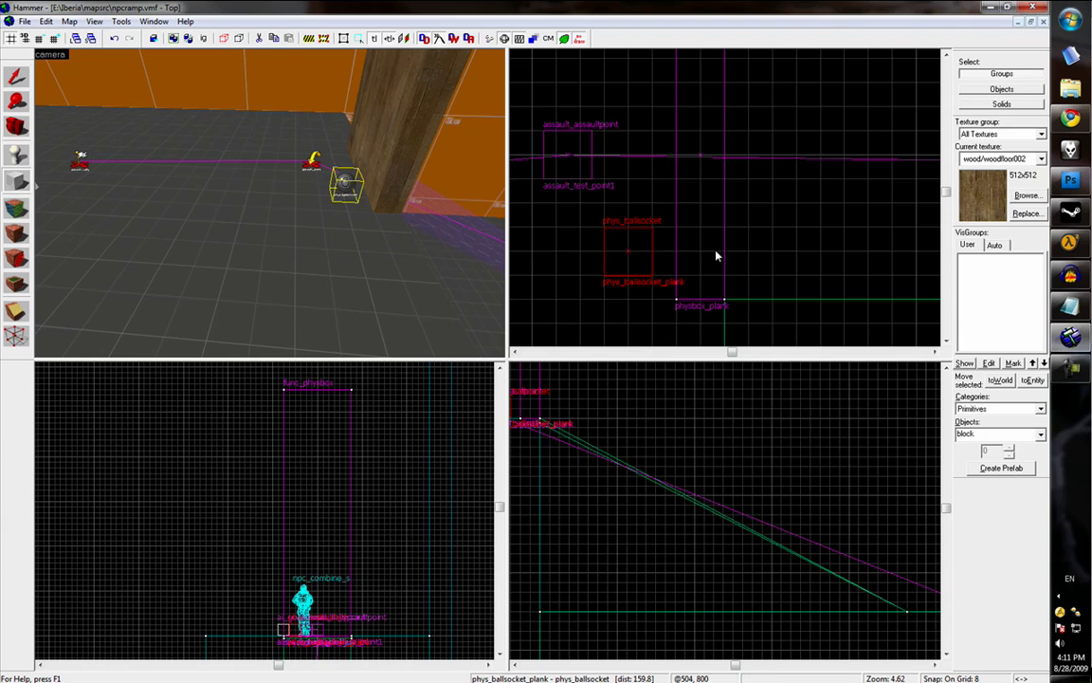
middle_drag(717, 256, 707, 302)
key(bracketleft)
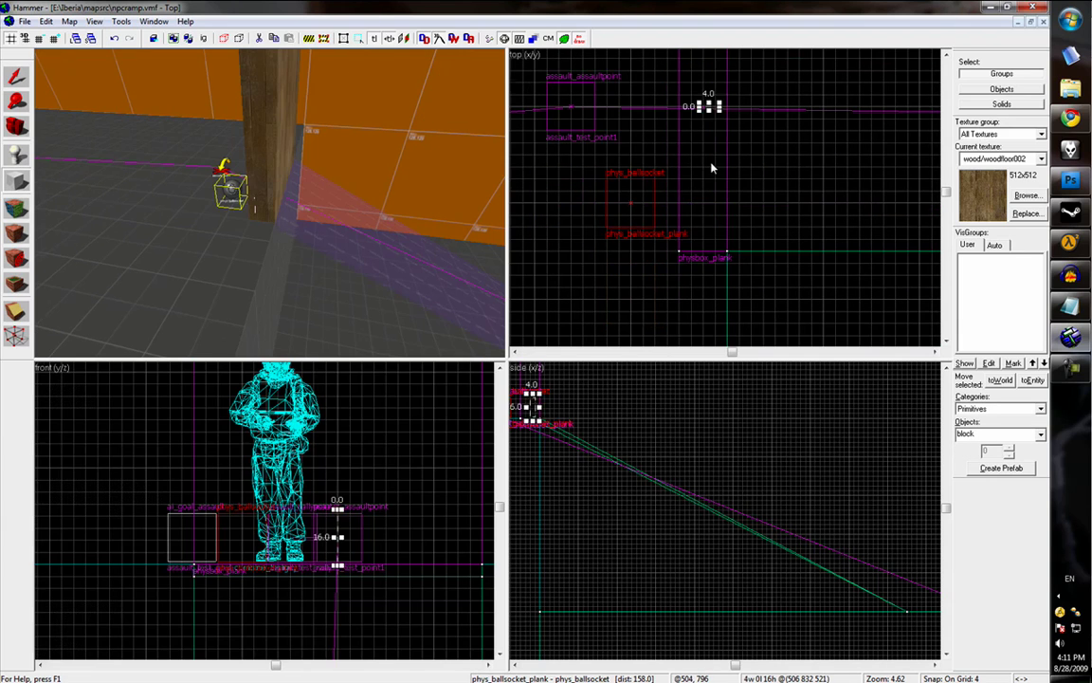
drag(694, 251, 708, 82)
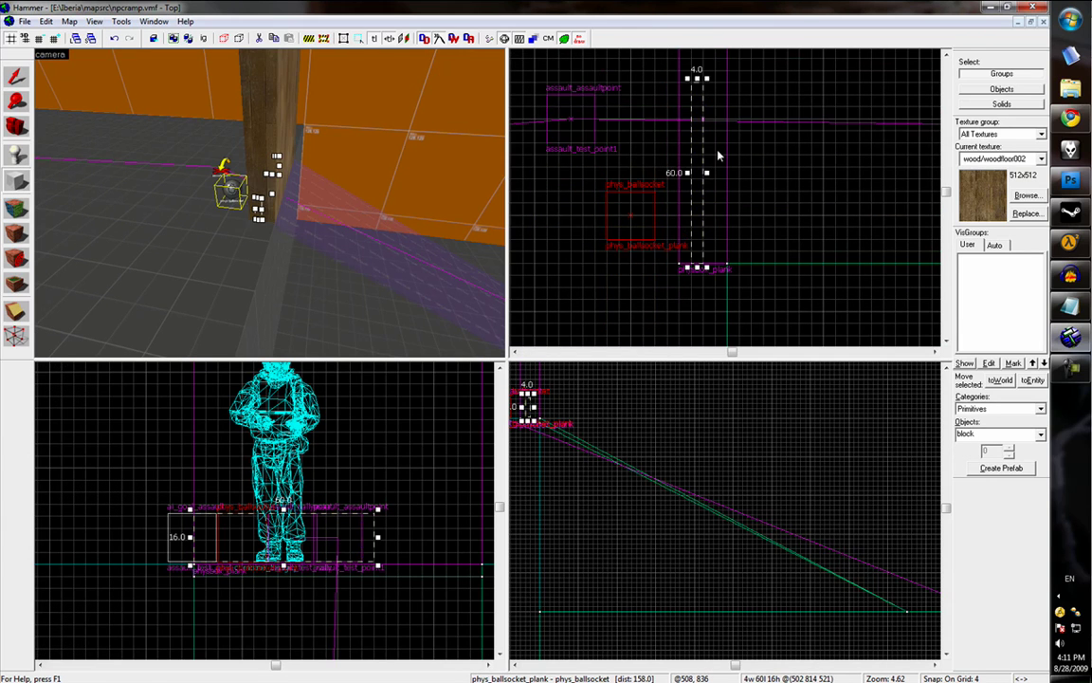
middle_drag(707, 78, 700, 222)
drag(693, 226, 693, 118)
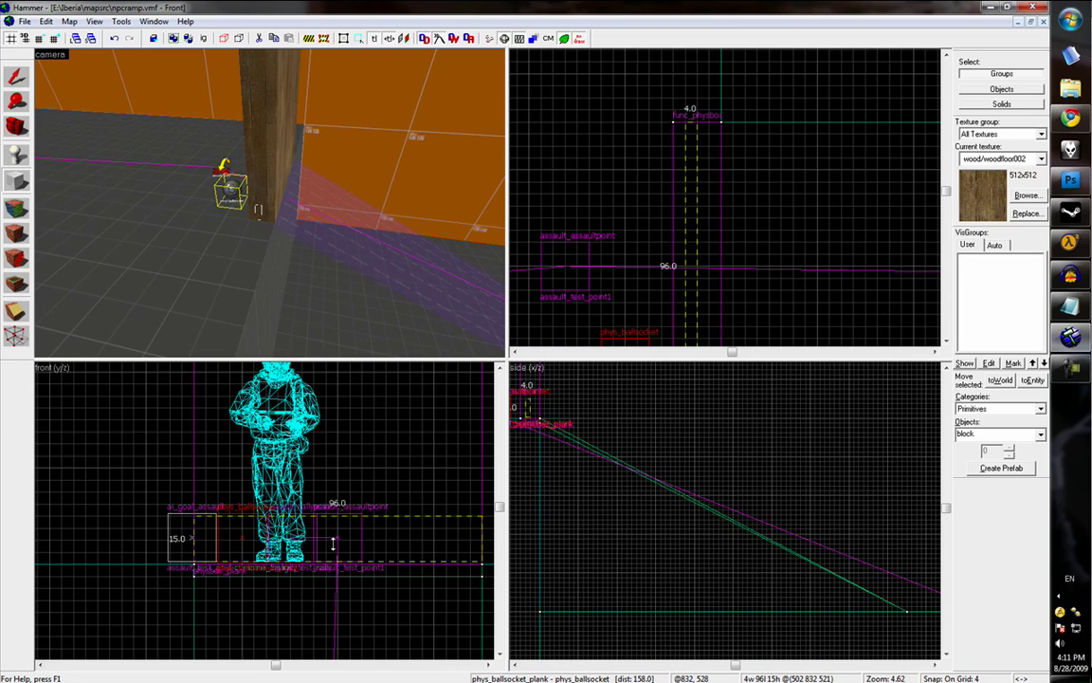
drag(337, 509, 338, 569)
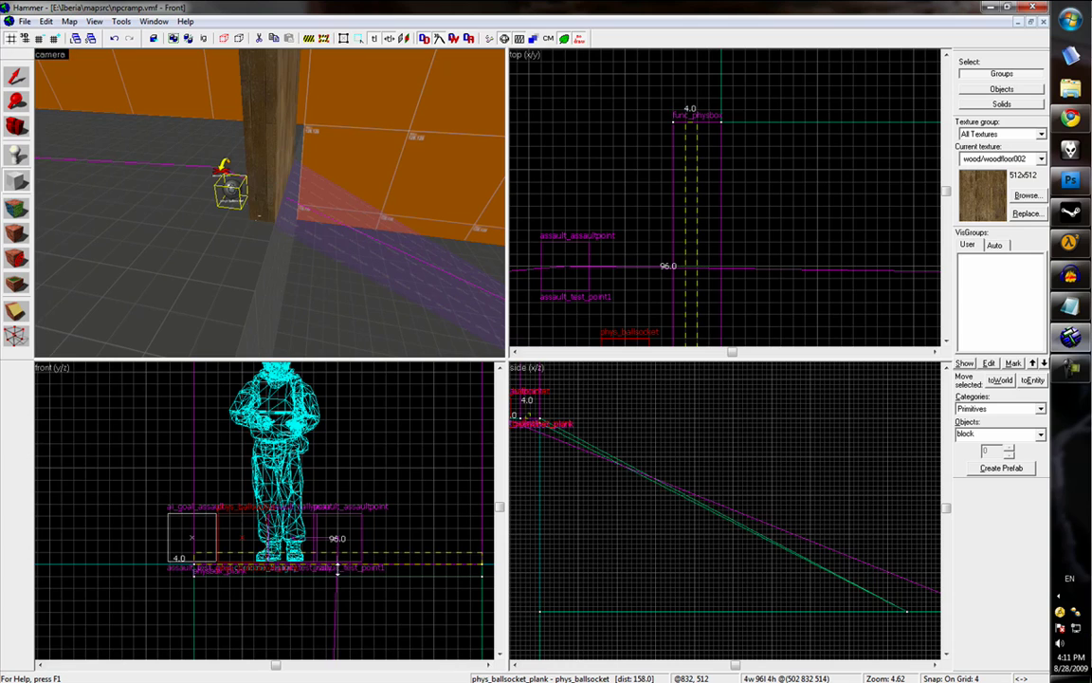
key(Return)
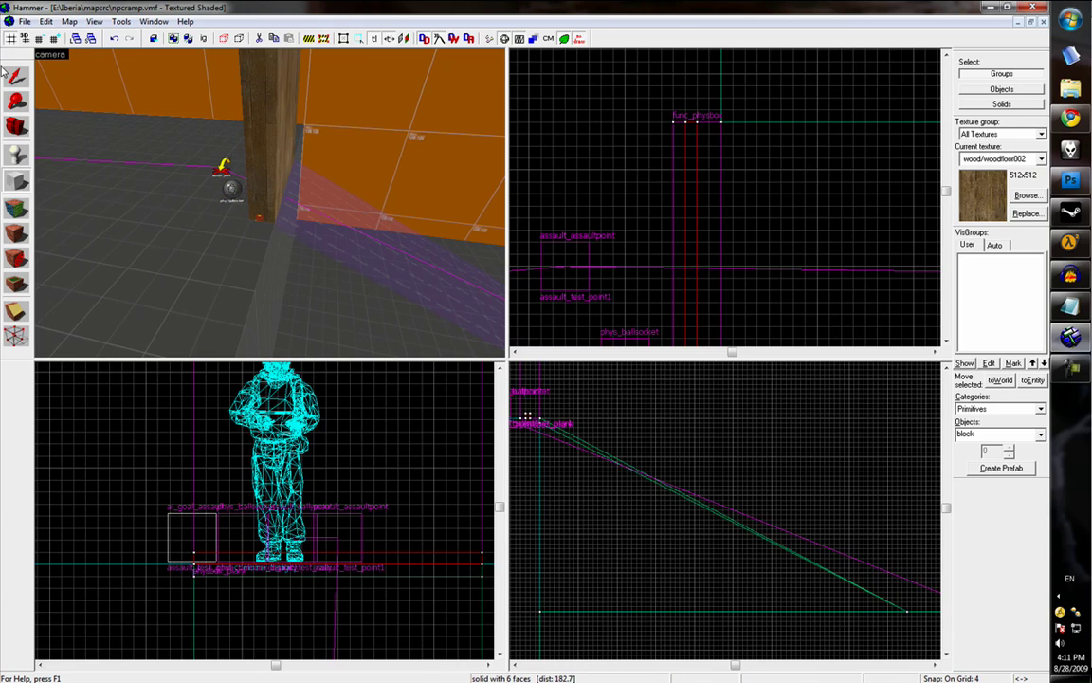
On a 2-unit grid, centre the thin block within the plank's thickness and lower it by 8 units
click(13, 78)
scroll(698, 220, up, 1)
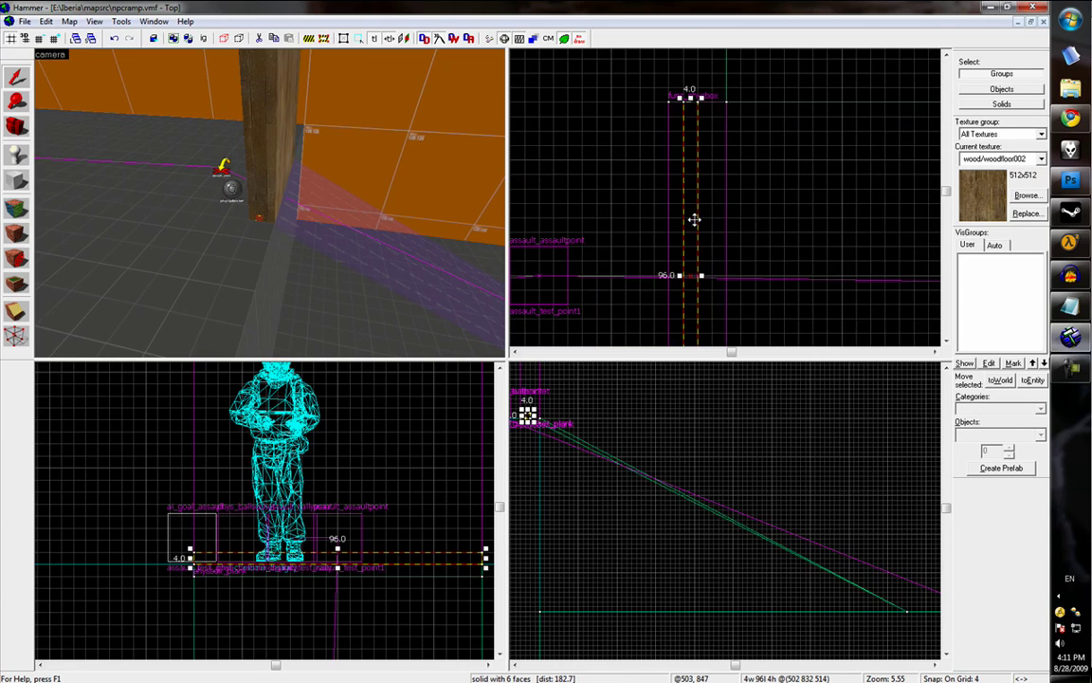
key(bracketleft)
drag(699, 214, 703, 215)
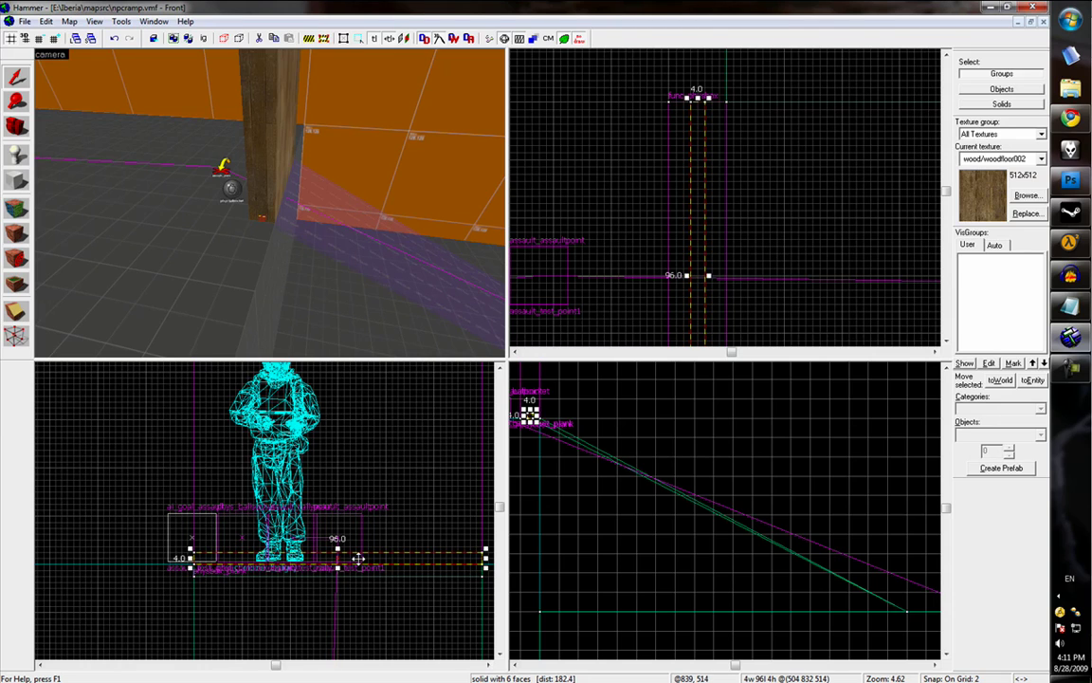
drag(358, 559, 359, 582)
Tie the thin block under the plank to an entity and set its class to func_brush
key(z)
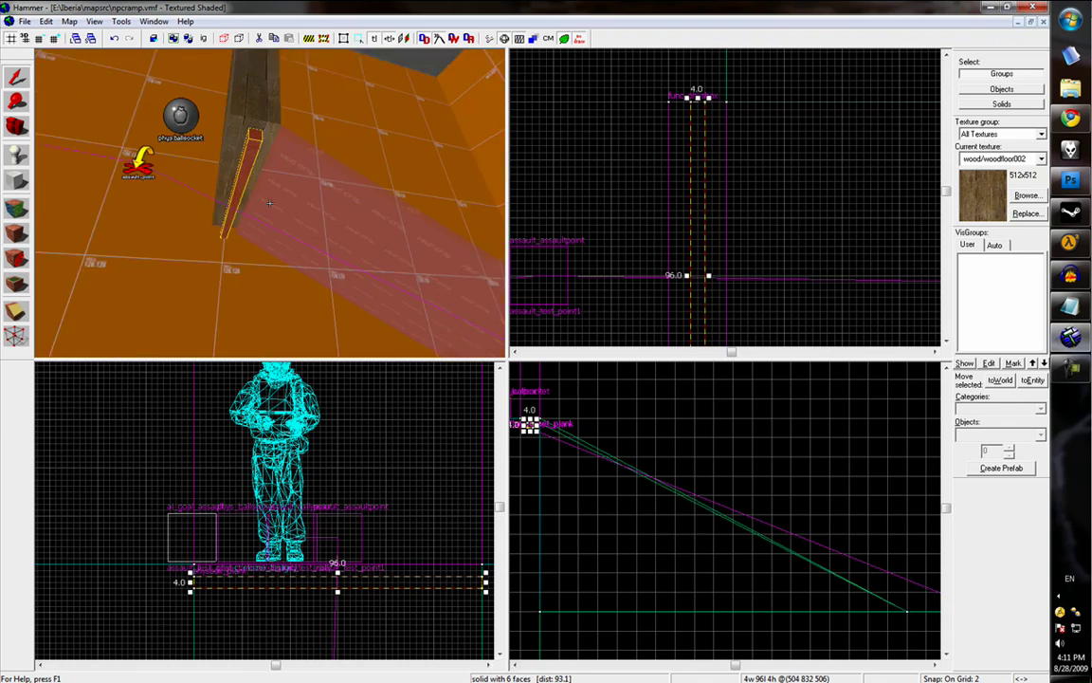
key(w)
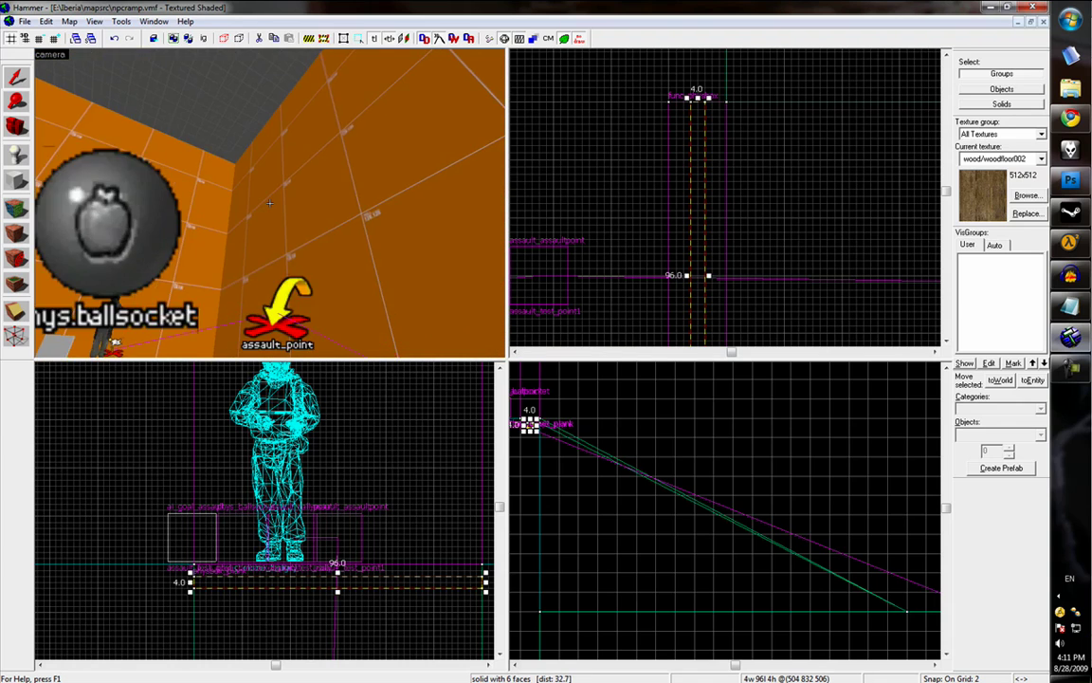
key(s)
key(s)
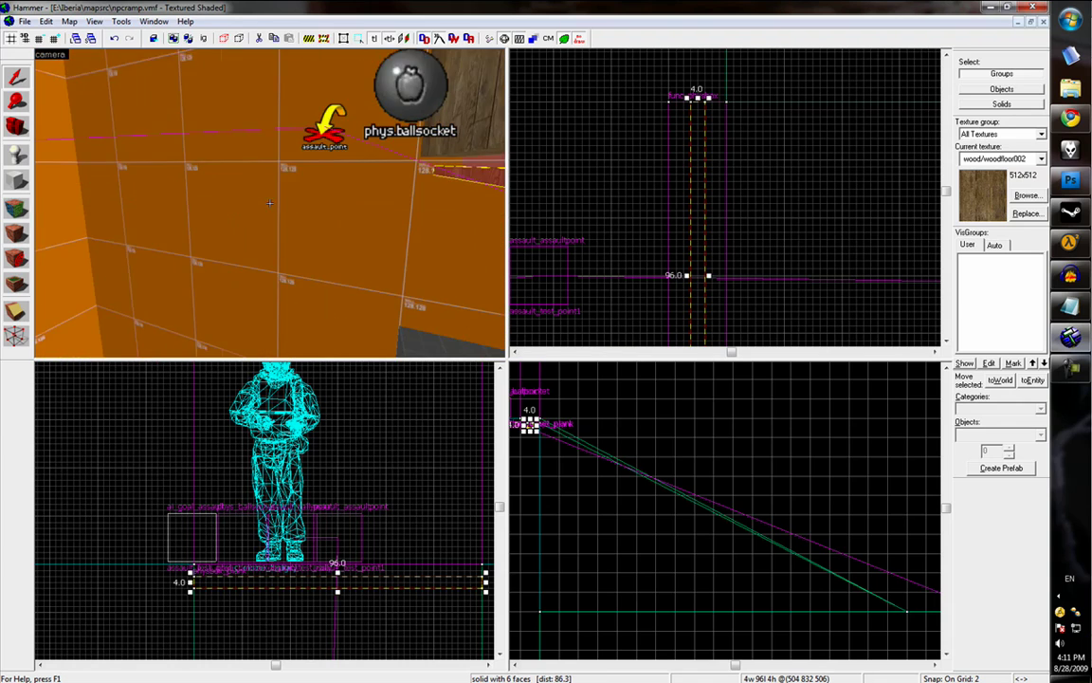
key(alt+Return)
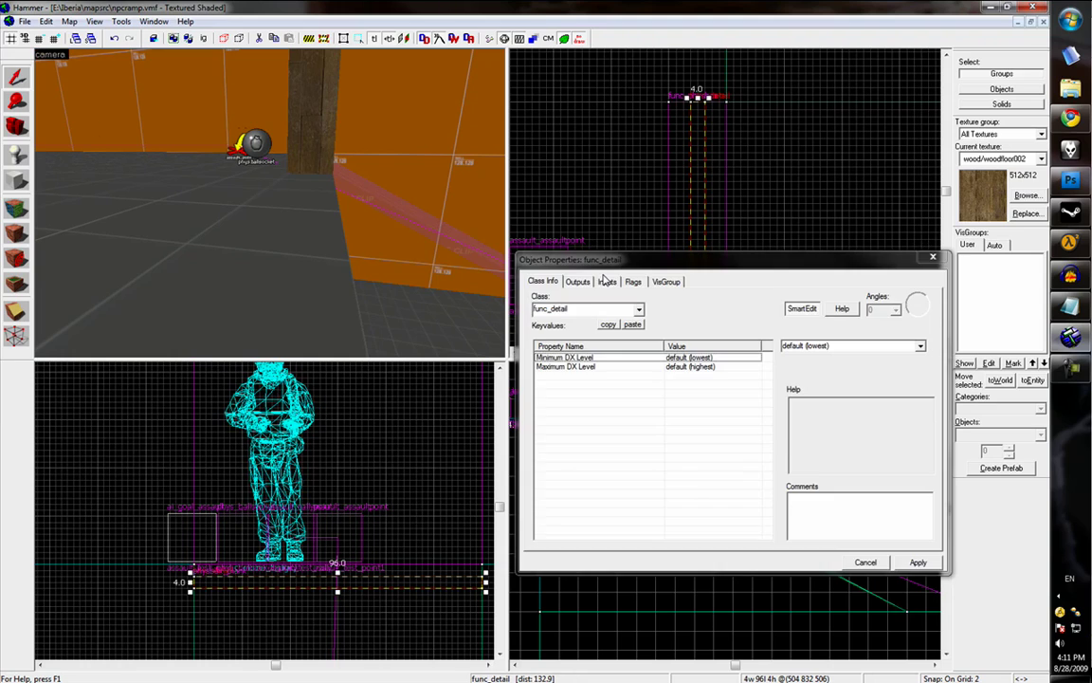
key(BackSpace)
key(BackSpace)
key(BackSpace)
key(BackSpace)
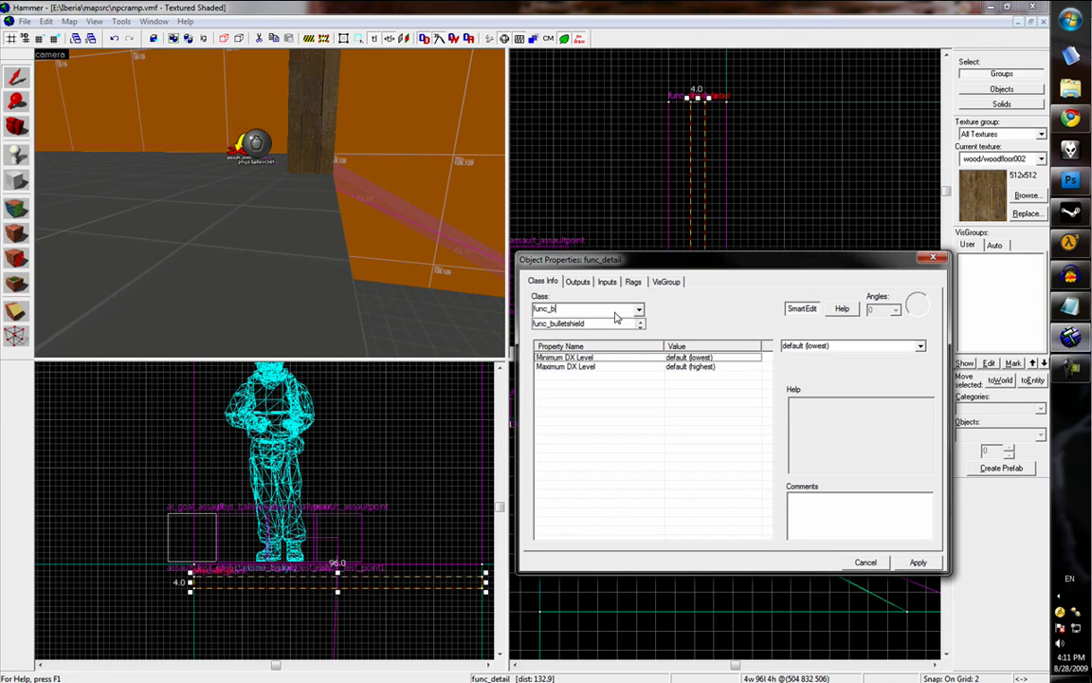
text(rush)
key(Down)
key(Return)
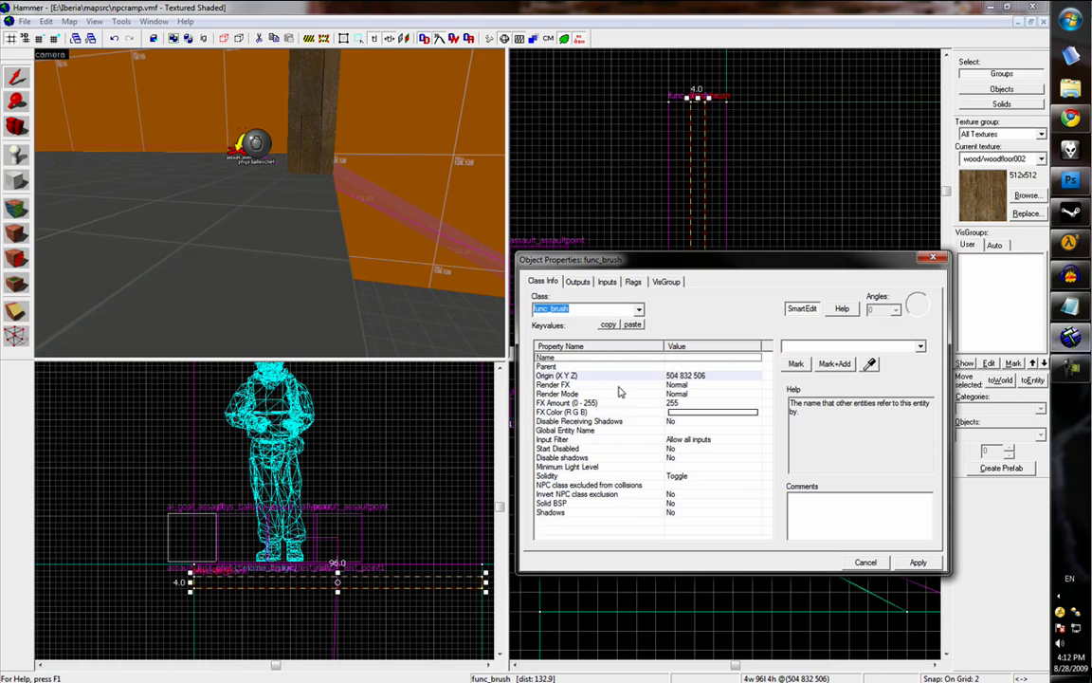
Name the func_brush entity brush_plank_pivot
click(669, 366)
click(676, 358)
text(brush_plank_pivot)
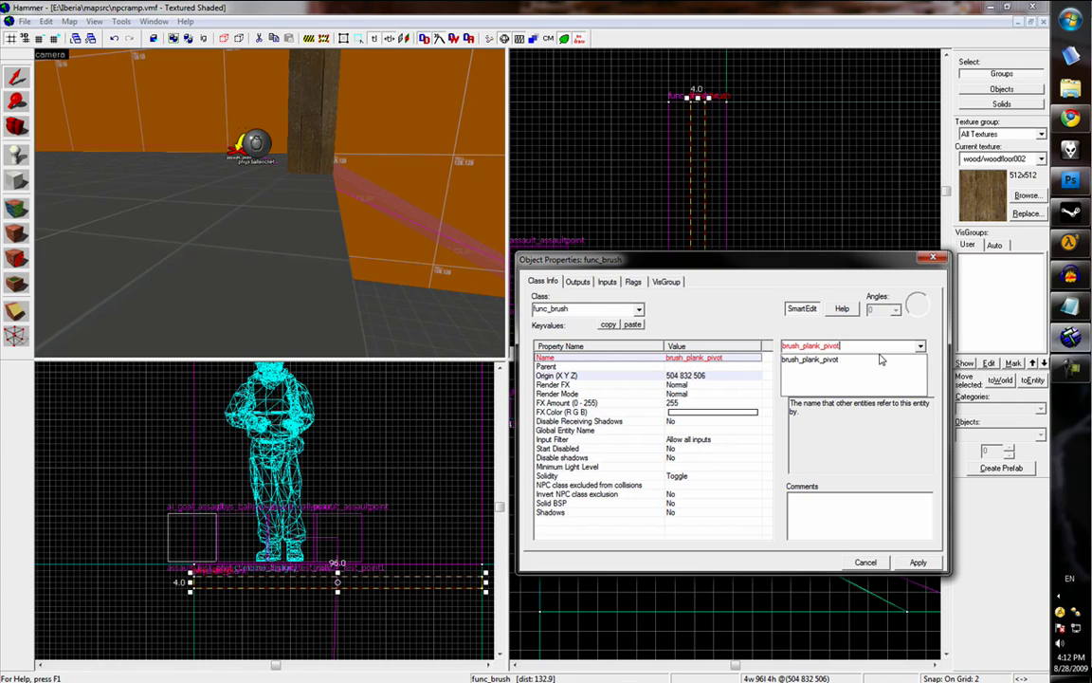
key(Return)
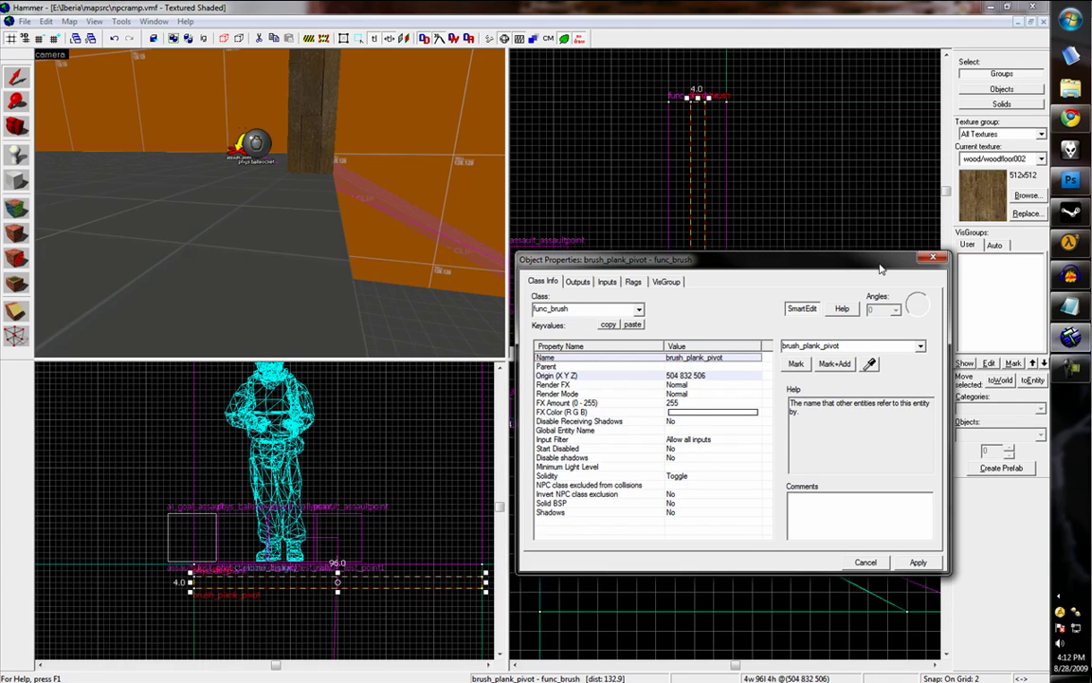
click(934, 257)
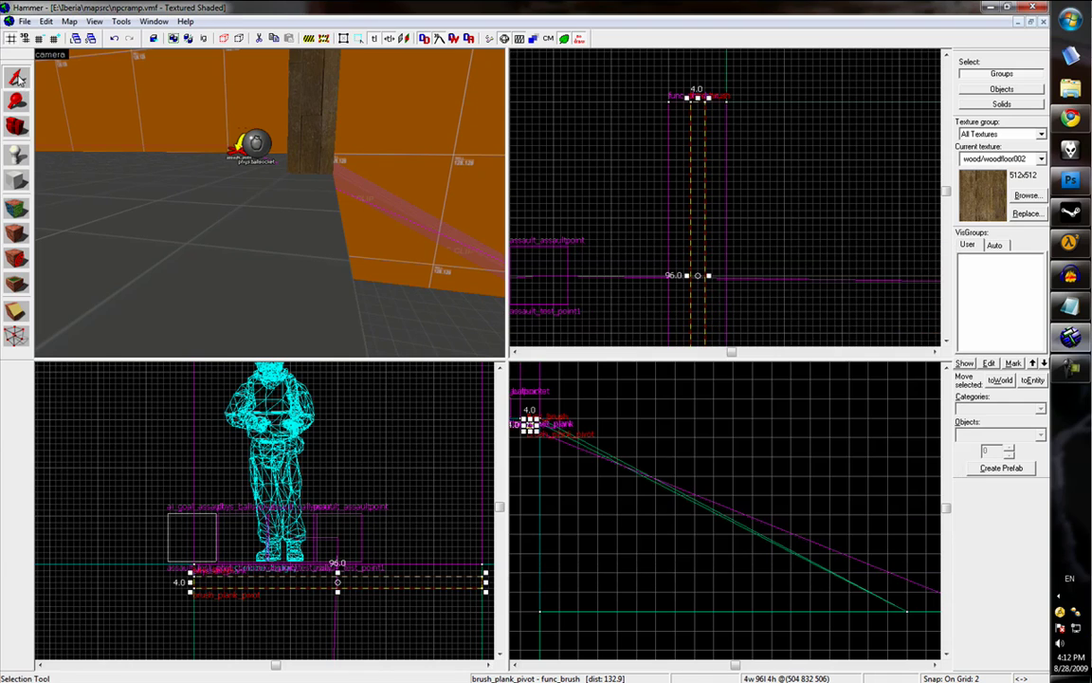
Set Entity 2 of the phys_ballsocket_plank entity to brush_plank_pivot and apply the change
double_click(265, 146)
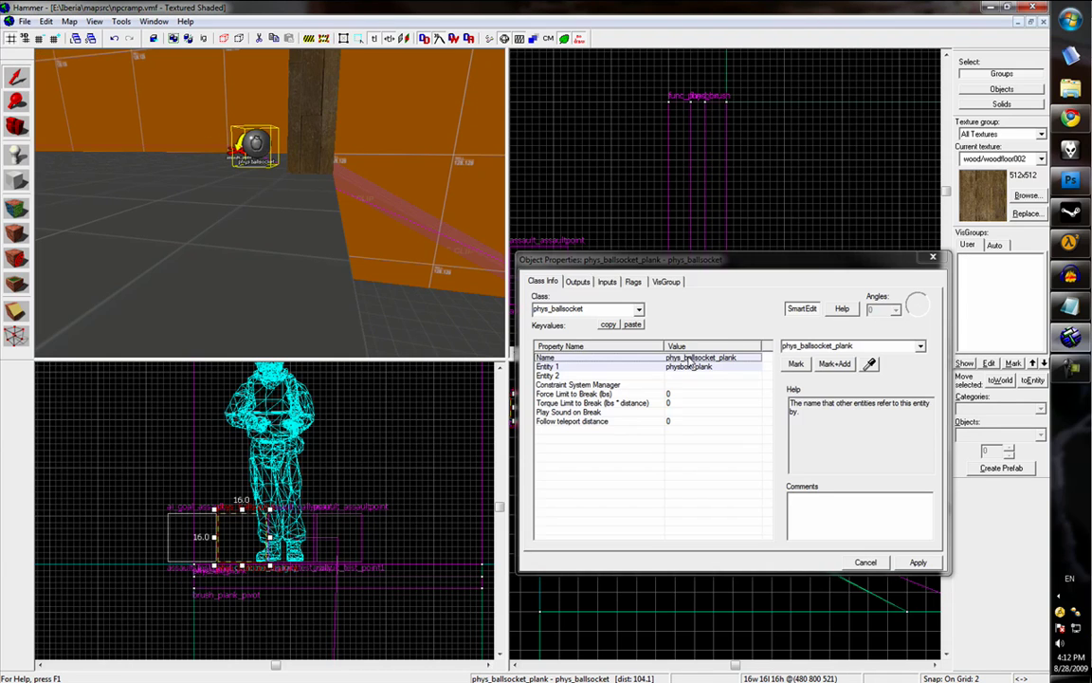
click(747, 375)
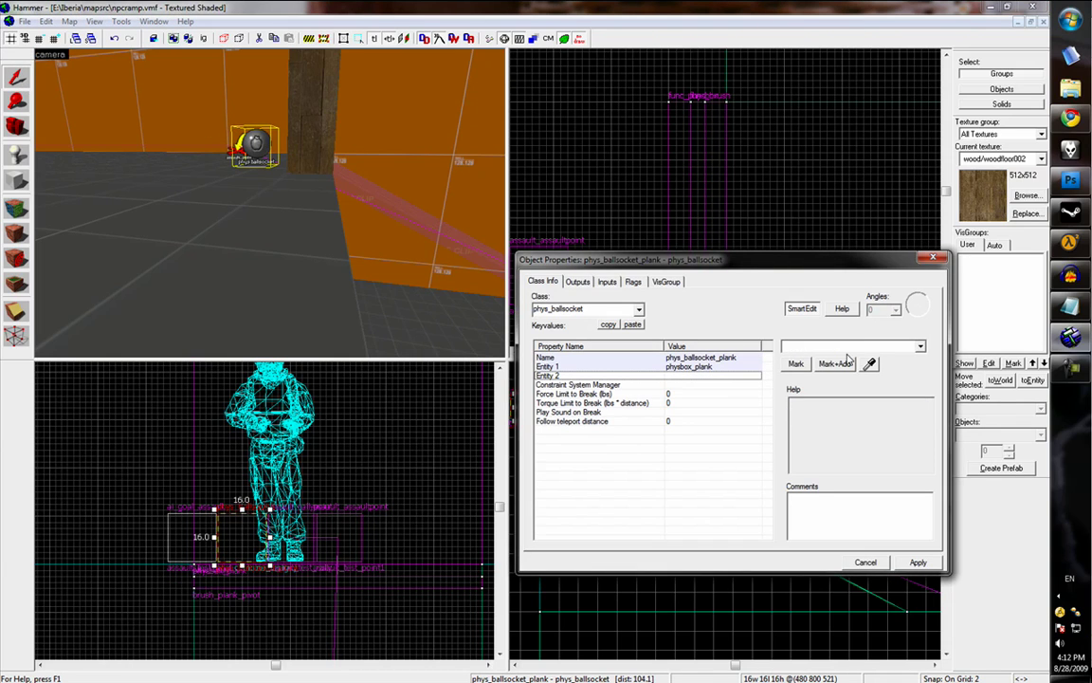
click(920, 349)
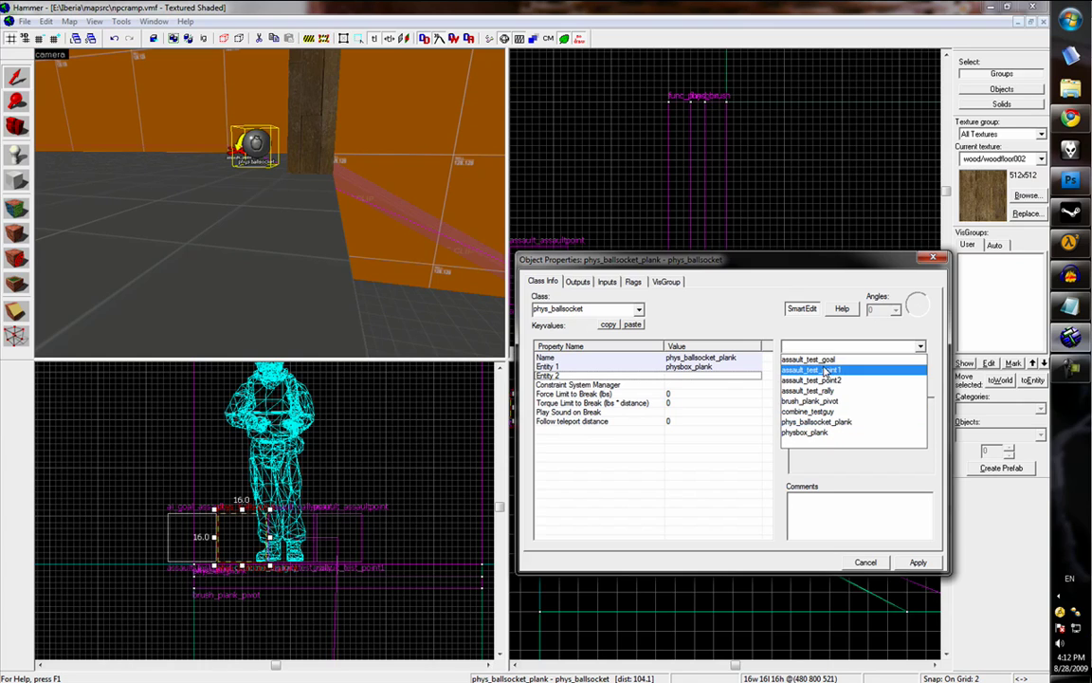
click(823, 401)
click(912, 562)
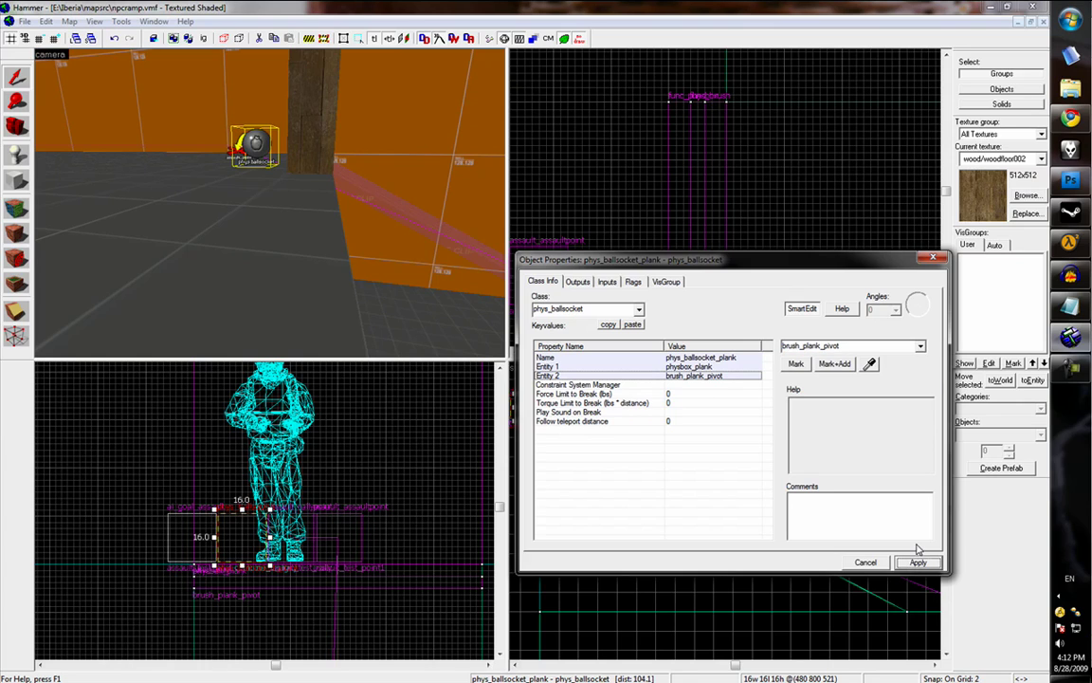
click(933, 258)
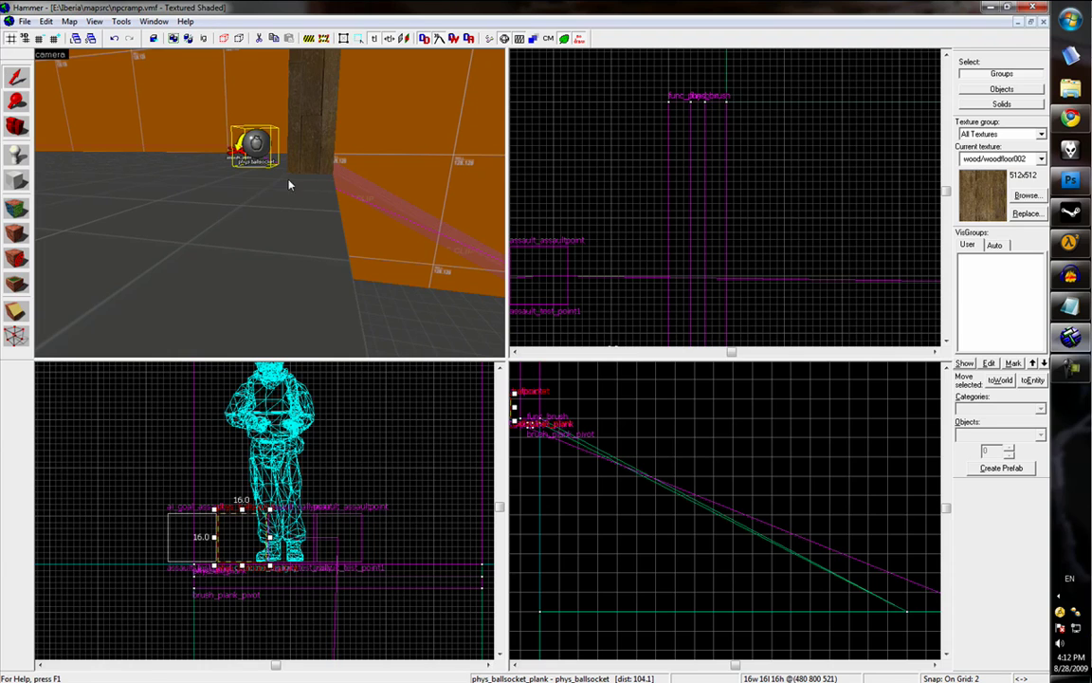
Centre the ball socket within the plank's thickness and width, and lower it so its centre sits at platform level
middle_drag(695, 254, 662, 93)
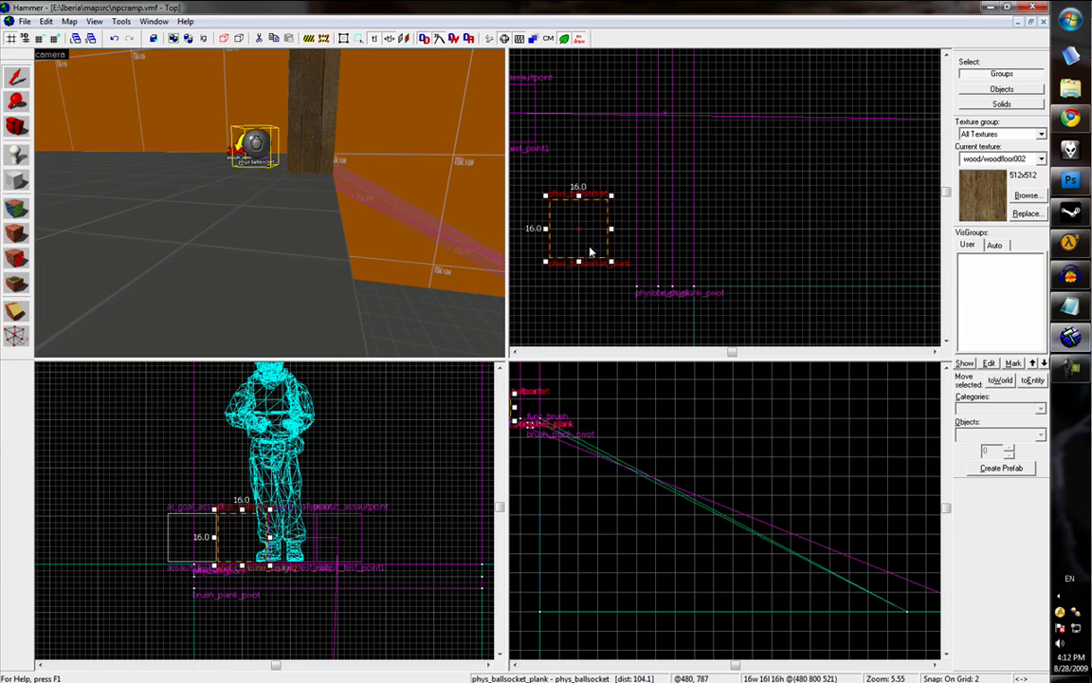
drag(585, 242, 672, 125)
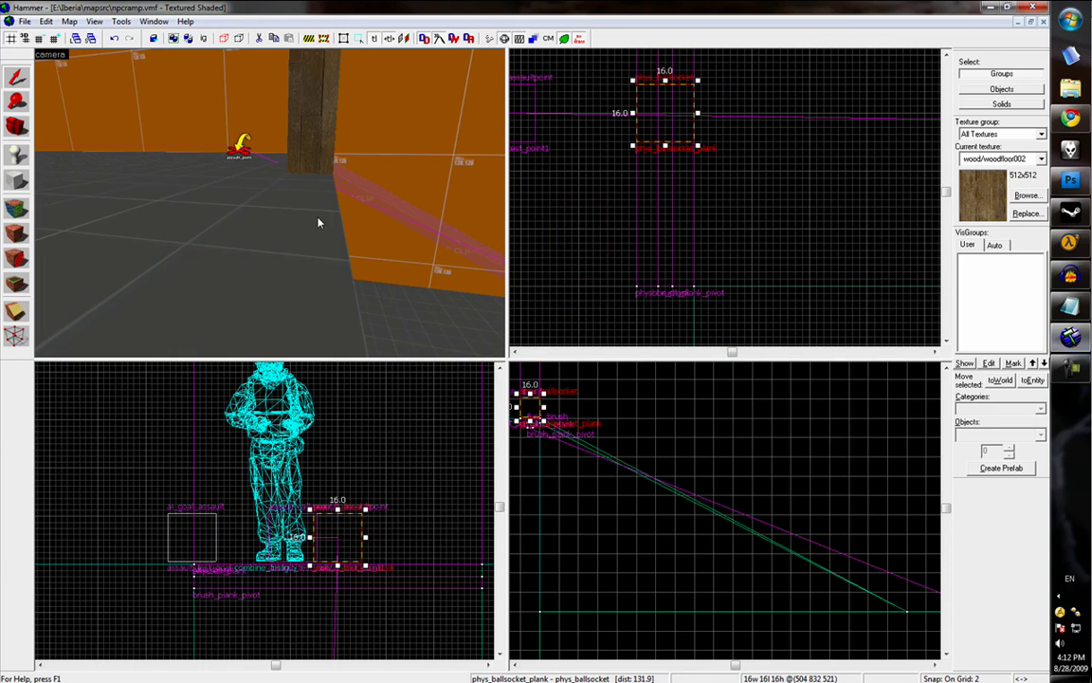
middle_drag(355, 527, 276, 476)
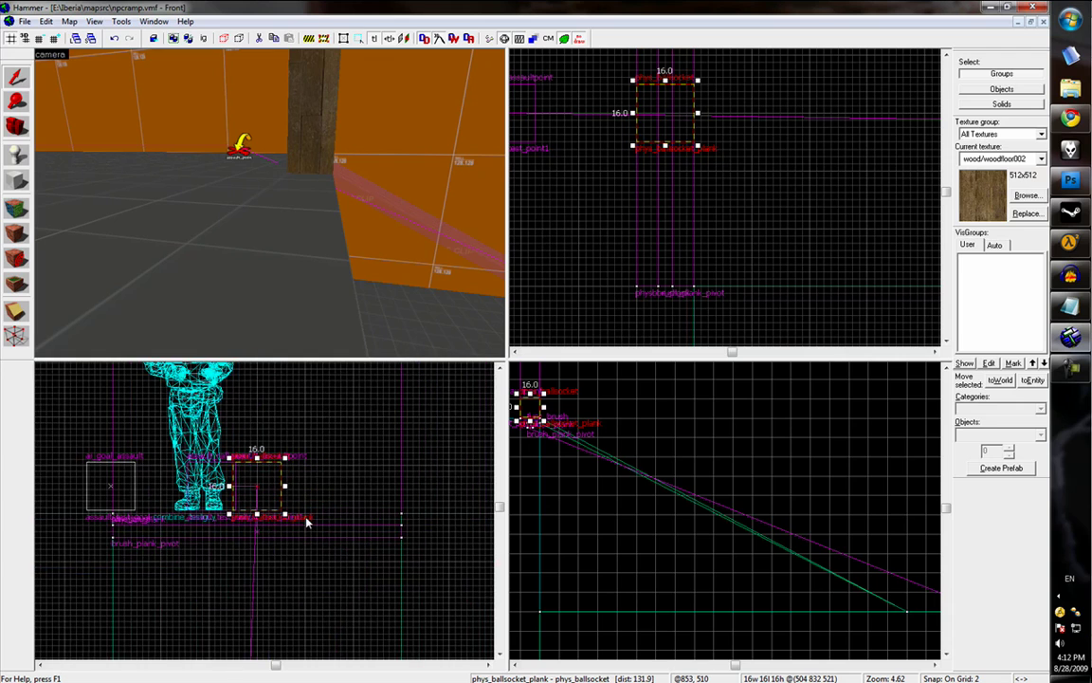
scroll(307, 517, up, 1)
scroll(266, 516, up, 1)
scroll(237, 468, up, 1)
drag(236, 468, 235, 510)
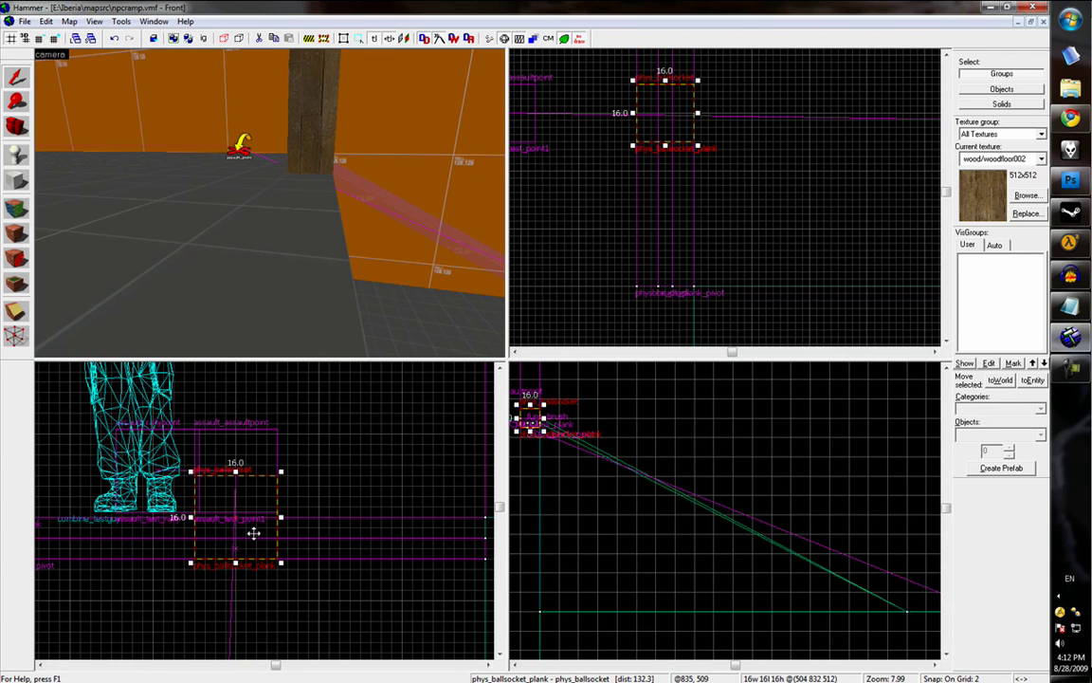
Shift the ball socket 8 units toward the ramp so its centre lies on the plank's ramp-side face, and deselect it
key(z)
key(w)
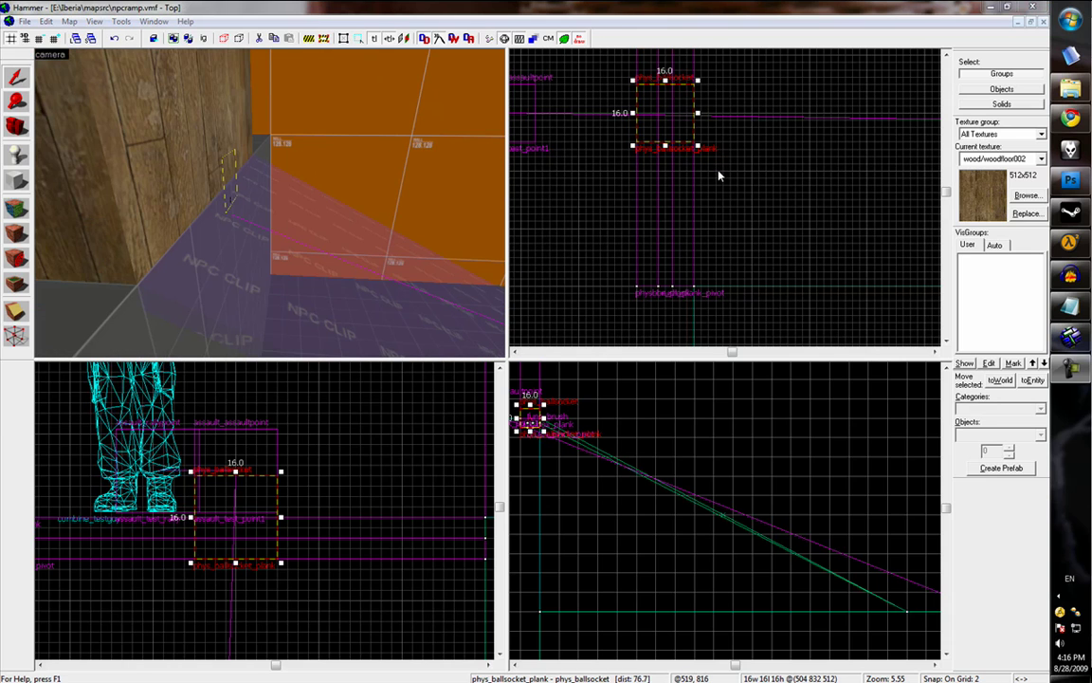
middle_drag(719, 184, 719, 224)
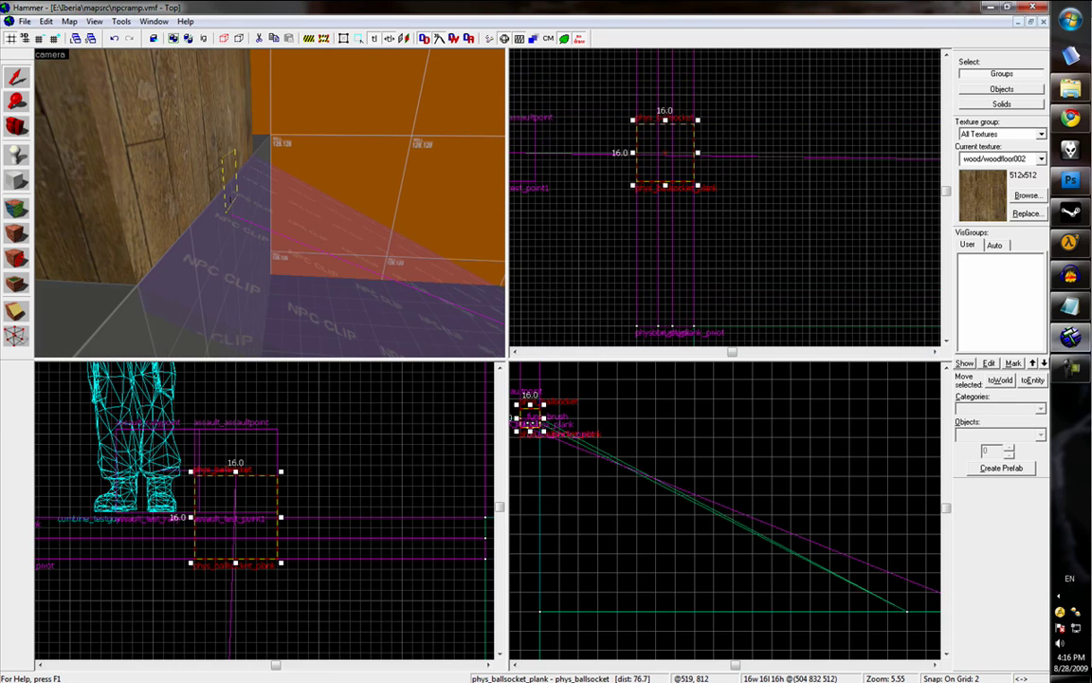
scroll(718, 227, down, 5)
key(z)
key(s)
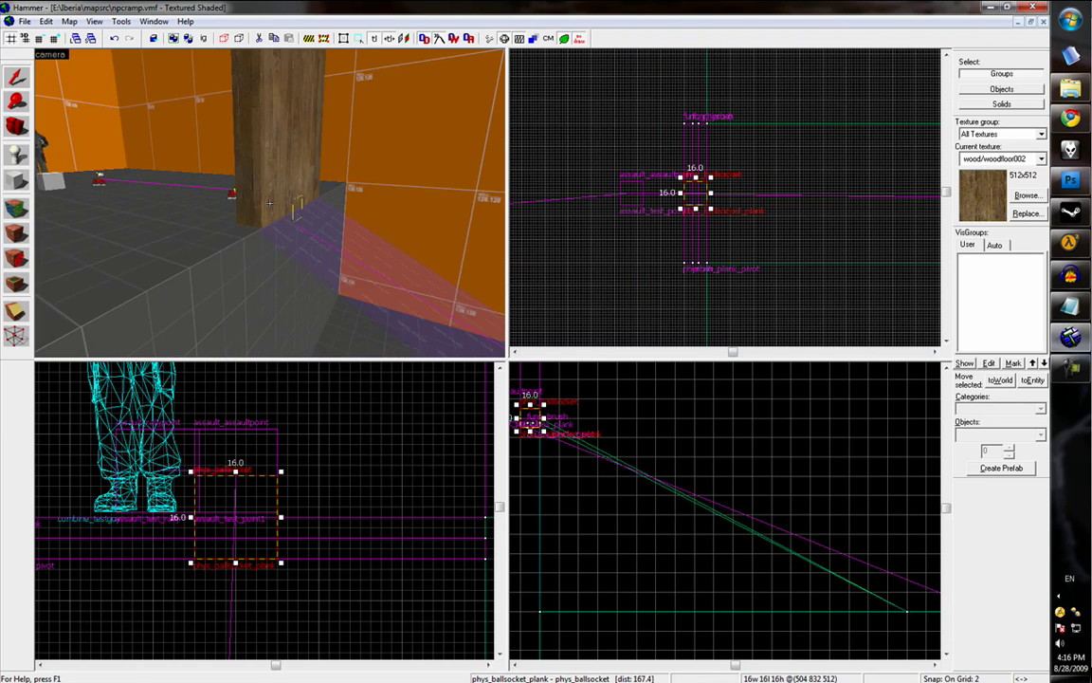
key(w)
key(z)
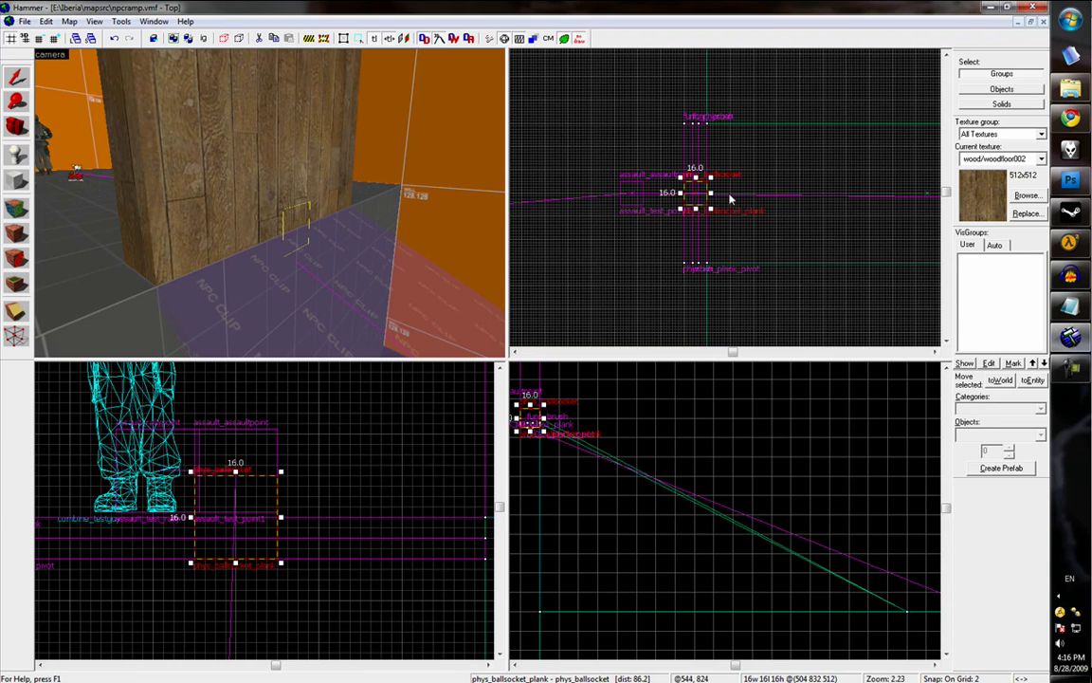
scroll(707, 190, up, 6)
drag(679, 200, 713, 220)
click(782, 246)
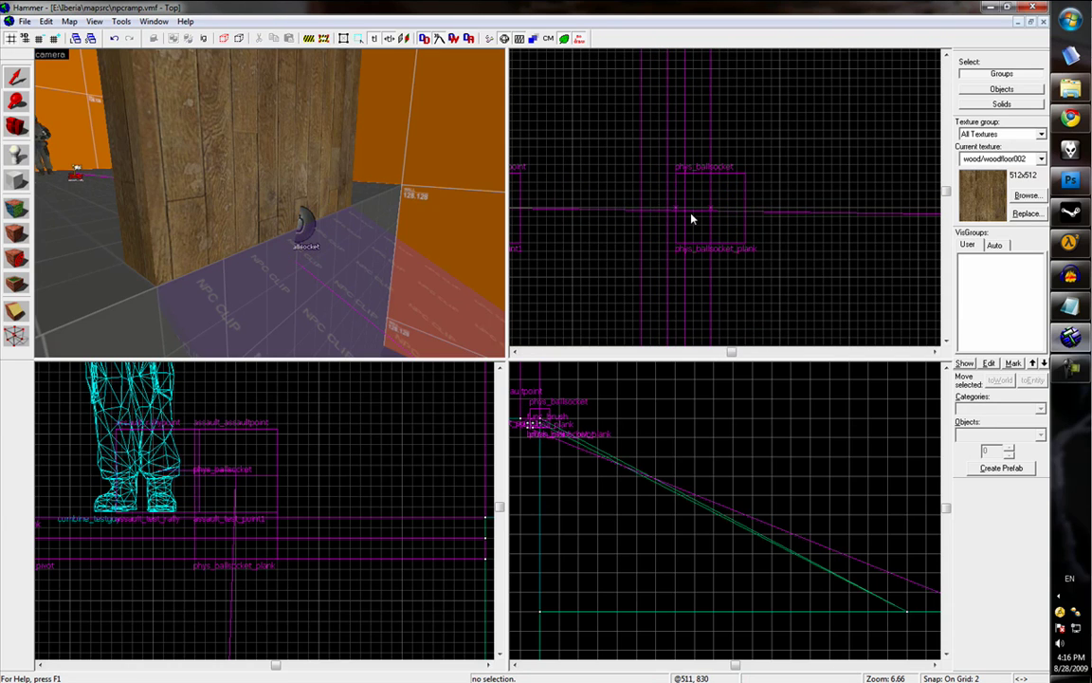
Compile the npcramp map with the current run settings
click(488, 40)
key(Return)
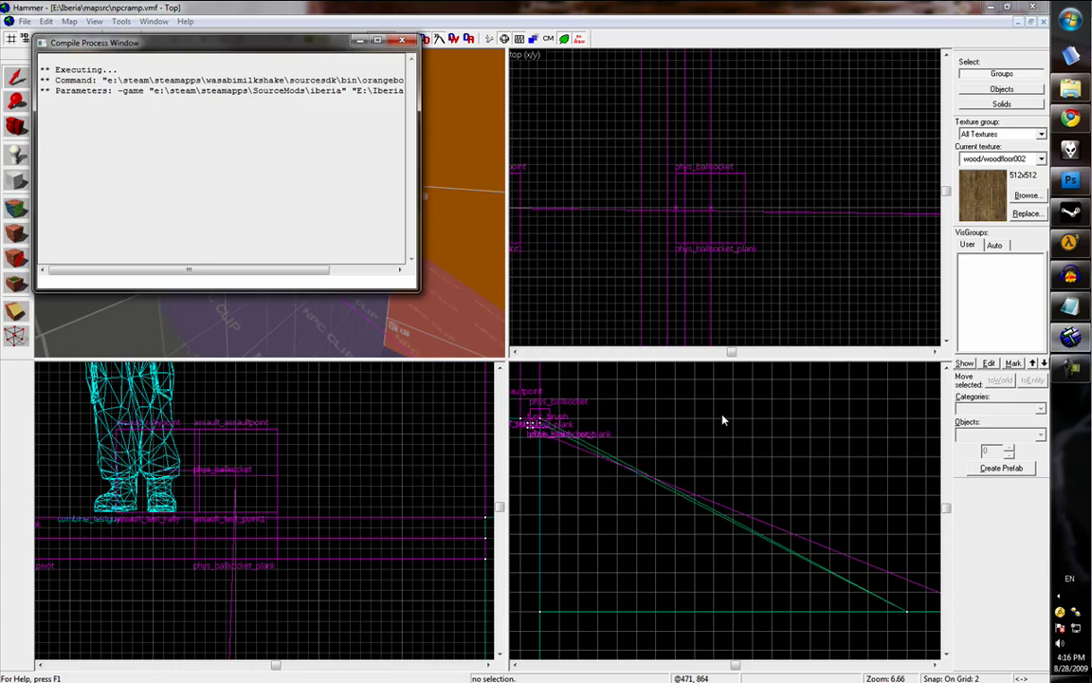